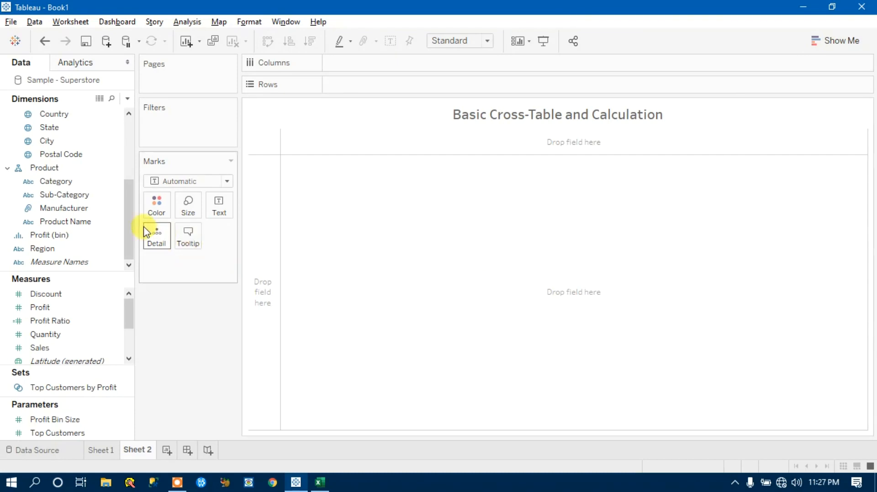
Build a cross-table with Category and Sub-Category on rows and Profit, Quantity and Sales as its values
{"action": "left_click_drag", "start_coordinate": [59, 183], "coordinate": [357, 90]}
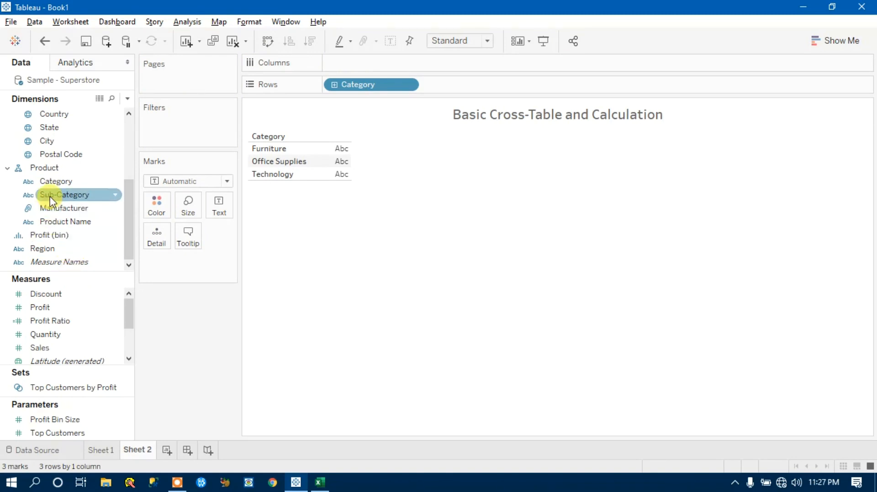
{"action": "left_click_drag", "start_coordinate": [53, 201], "coordinate": [455, 94]}
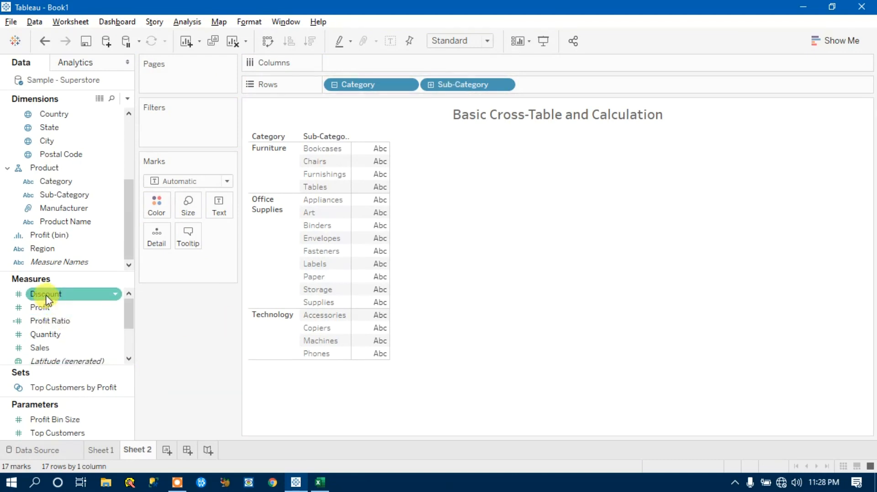
{"action": "left_click_drag", "start_coordinate": [44, 307], "coordinate": [373, 180]}
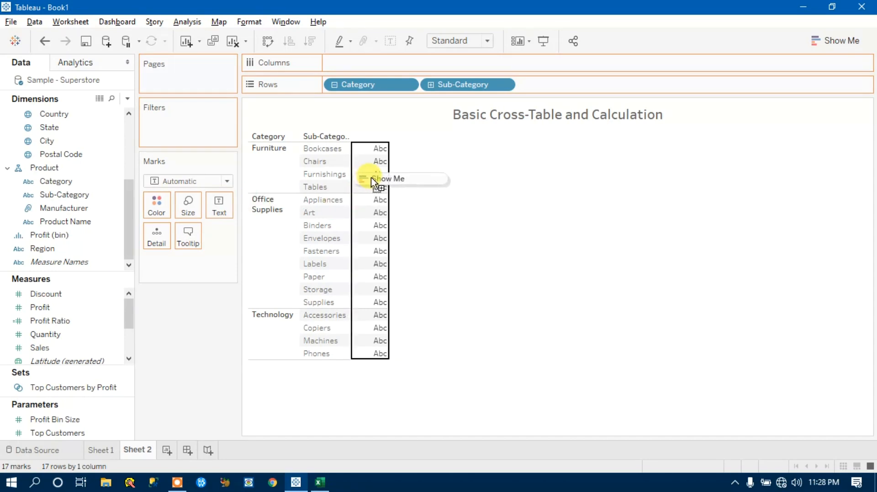
{"action": "left_click_drag", "start_coordinate": [372, 180], "coordinate": [371, 178]}
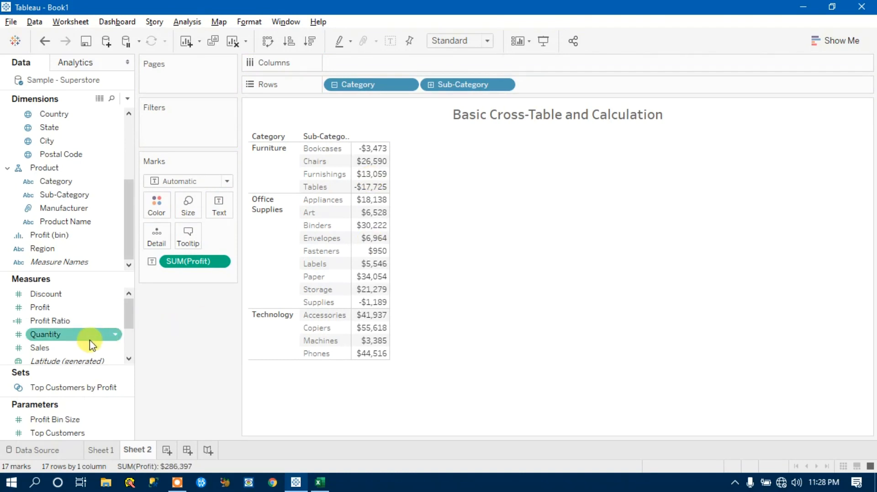
{"action": "left_click_drag", "start_coordinate": [64, 346], "coordinate": [373, 192]}
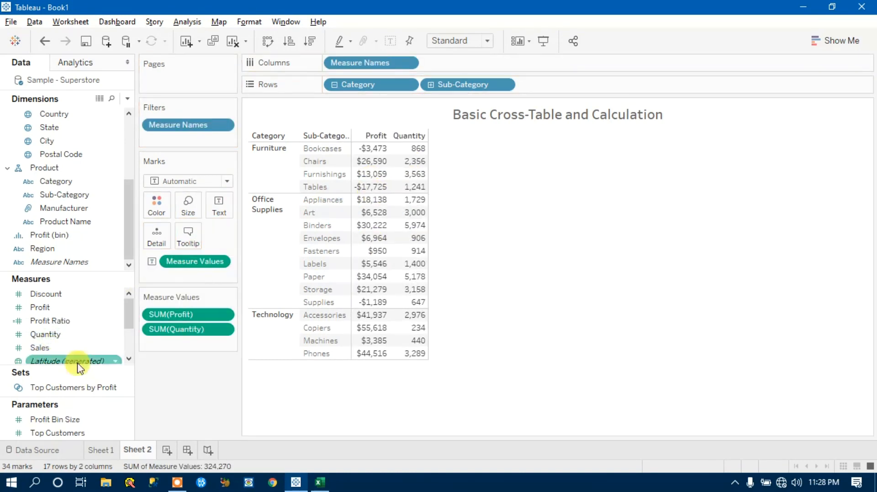
{"action": "left_click_drag", "start_coordinate": [46, 357], "coordinate": [407, 170]}
{"action": "mouse_move", "coordinate": [387, 295]}
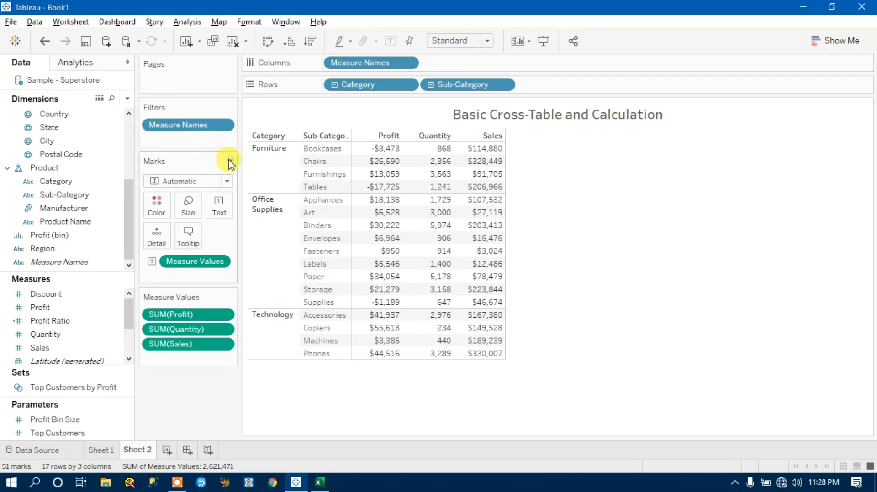
Examine which measures are selected in the filter behind Measure Values, leaving the selection as it is
{"action": "left_click", "coordinate": [220, 263]}
{"action": "left_click", "coordinate": [214, 279]}
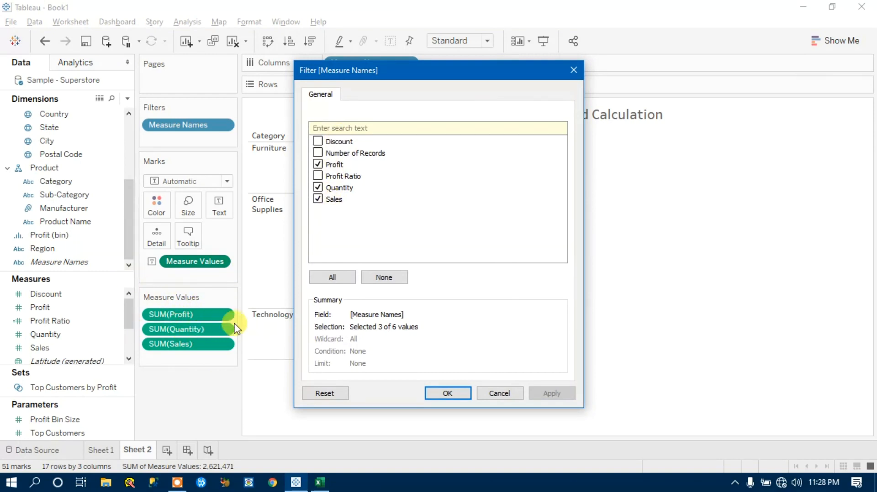
{"action": "left_click", "coordinate": [499, 395]}
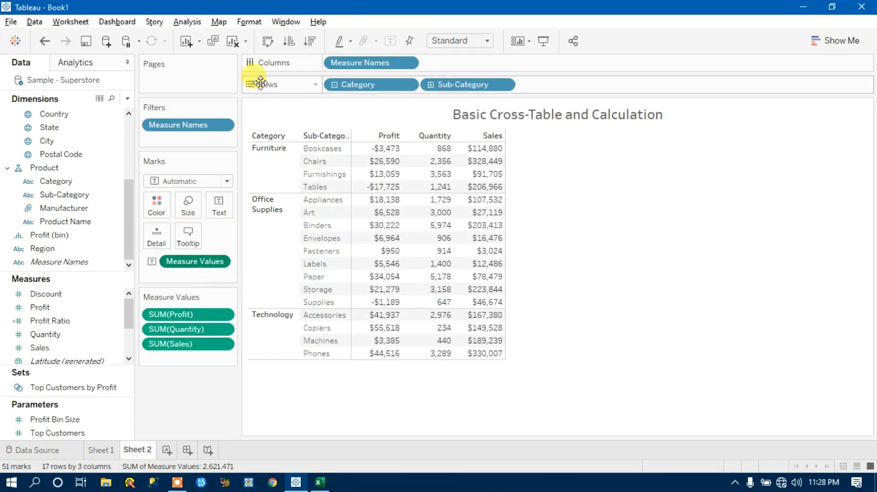
Clear the worksheet and place Category and Sub-Category on rows
{"action": "left_click", "coordinate": [233, 43]}
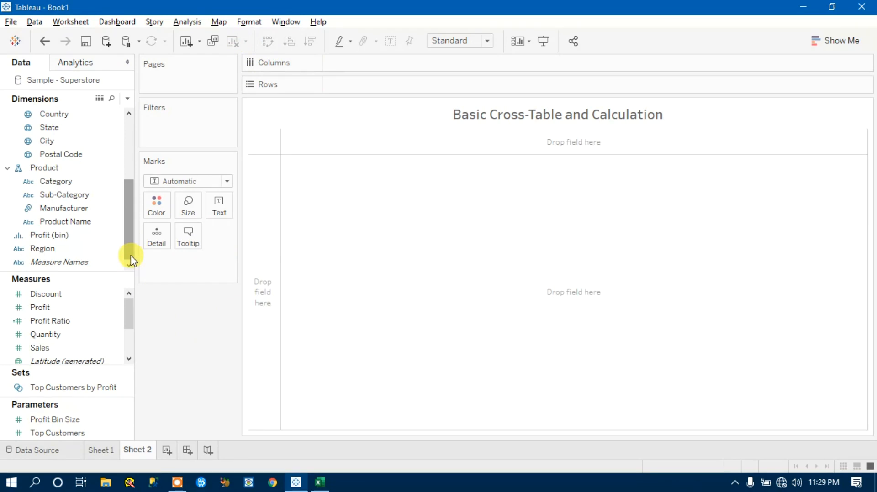
{"action": "mouse_move", "coordinate": [129, 308]}
{"action": "left_mouse_down"}
{"action": "mouse_move", "coordinate": [128, 348]}
{"action": "mouse_move", "coordinate": [128, 298]}
{"action": "left_mouse_up"}
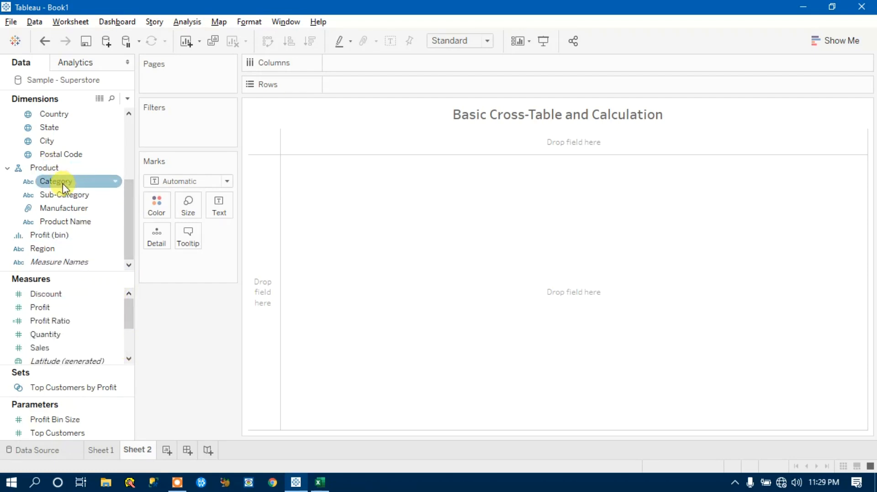
{"action": "left_click_drag", "start_coordinate": [60, 184], "coordinate": [353, 85]}
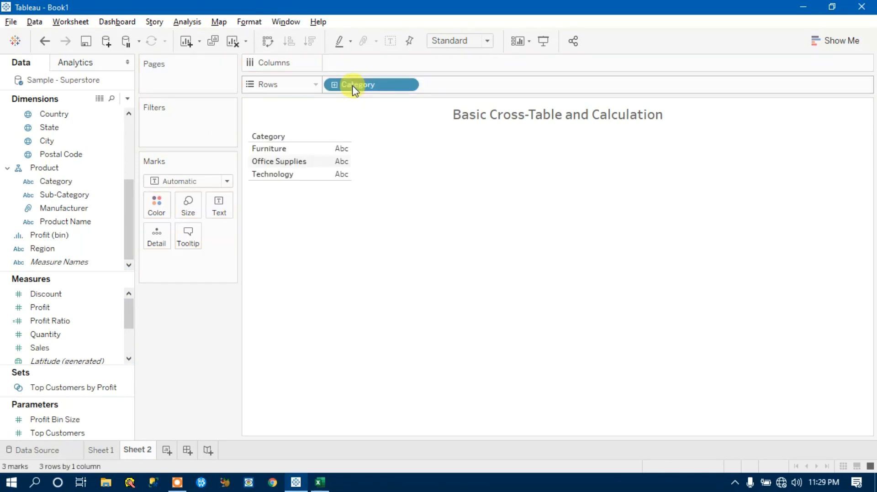
{"action": "left_click_drag", "start_coordinate": [63, 197], "coordinate": [460, 87]}
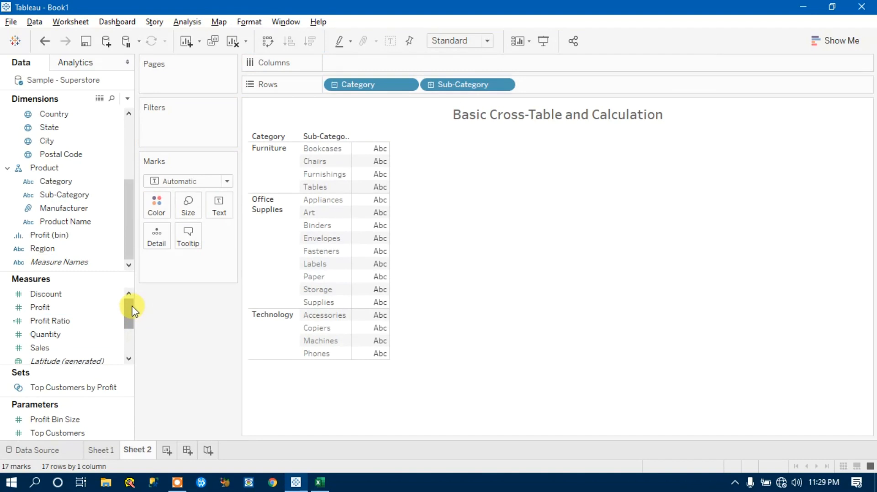
Place Measure Values on the Text mark of the category table
{"action": "left_click_drag", "start_coordinate": [129, 302], "coordinate": [130, 359]}
{"action": "left_click_drag", "start_coordinate": [47, 353], "coordinate": [218, 211]}
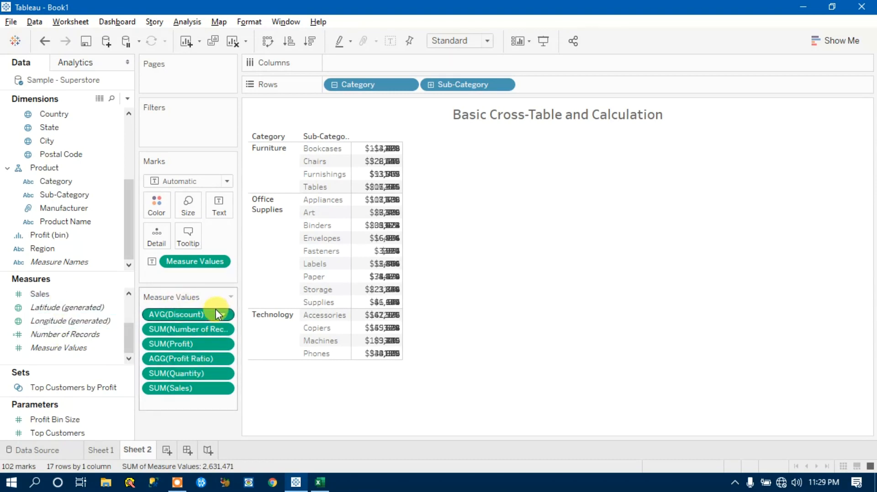
{"action": "left_click", "coordinate": [220, 262]}
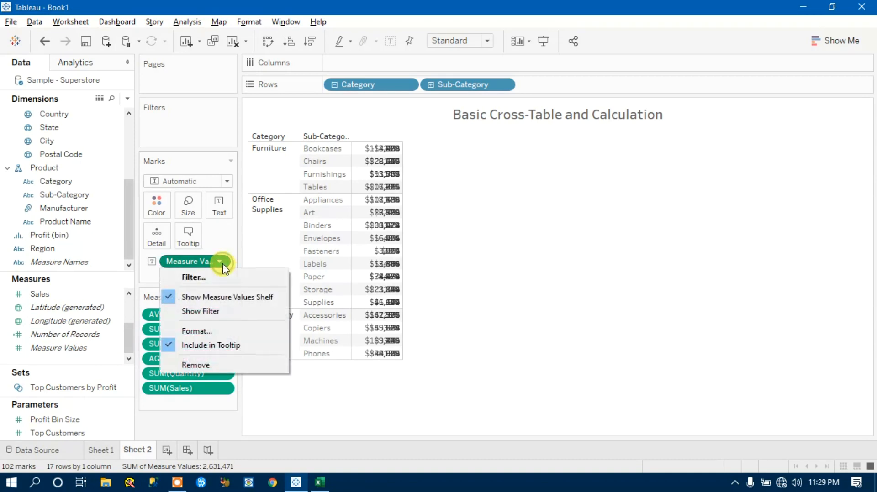
{"action": "left_click", "coordinate": [219, 260]}
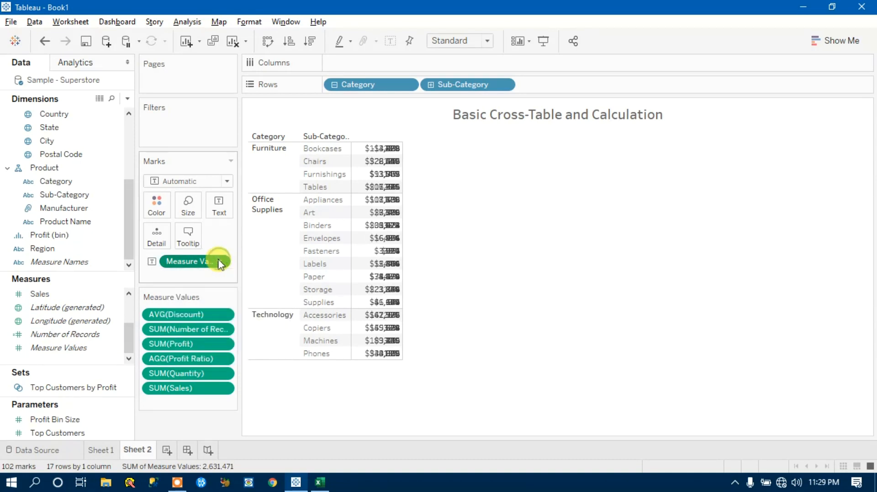
Filter Measure Names to only Profit, Quantity and Sales, and place Measure Names on columns
{"action": "left_click", "coordinate": [220, 263]}
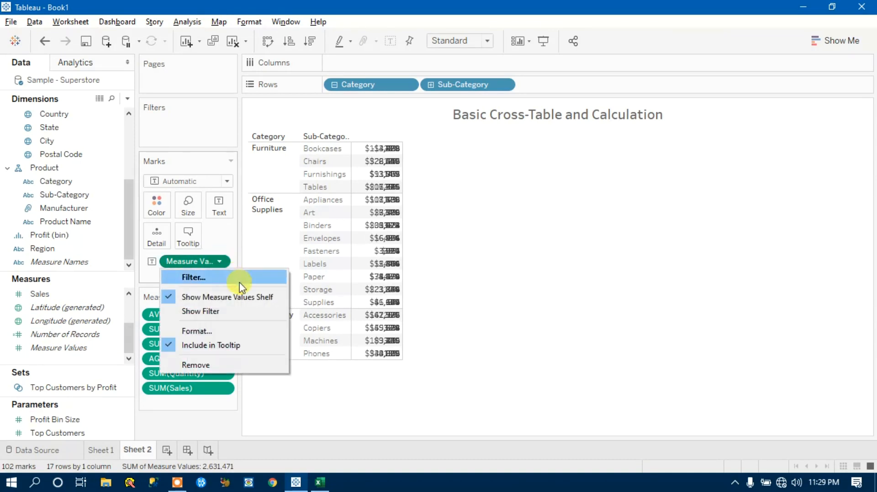
{"action": "left_click", "coordinate": [201, 277]}
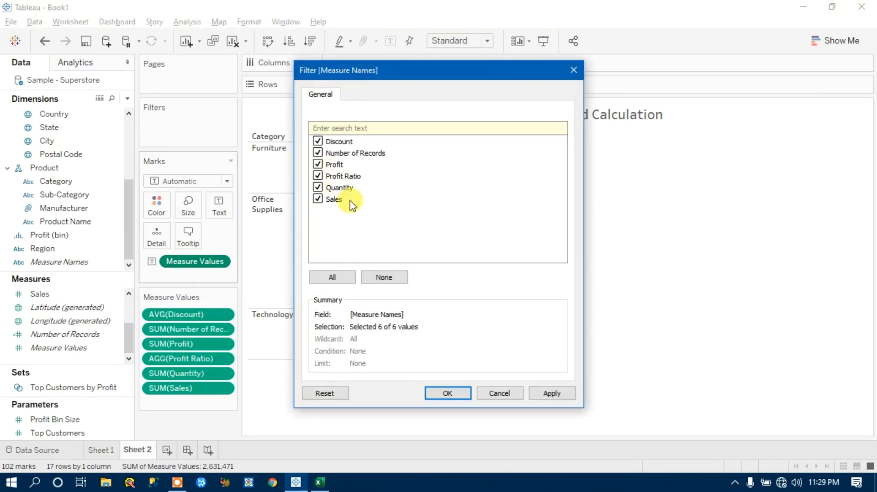
{"action": "left_click", "coordinate": [385, 279]}
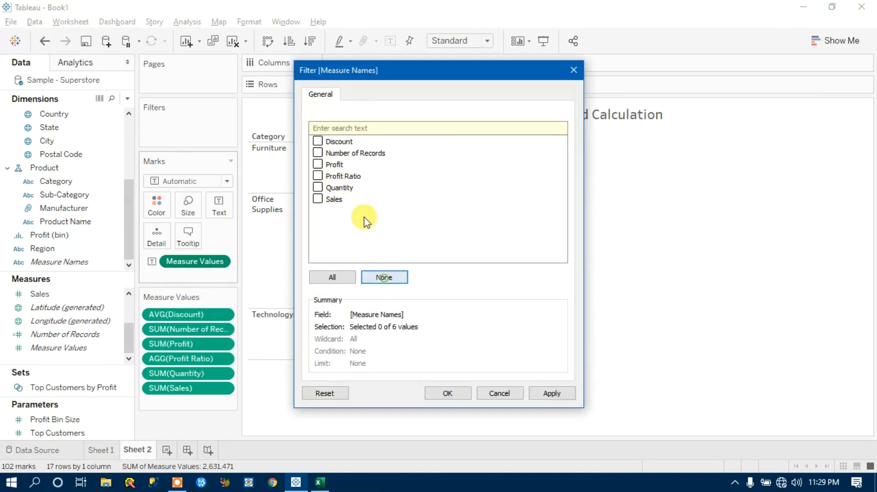
{"action": "left_click", "coordinate": [317, 201]}
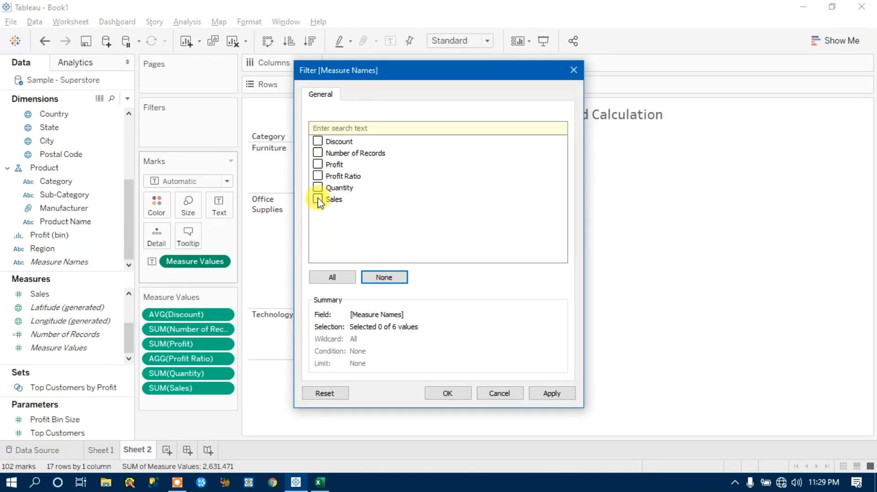
{"action": "left_click", "coordinate": [318, 189]}
{"action": "left_click", "coordinate": [318, 164]}
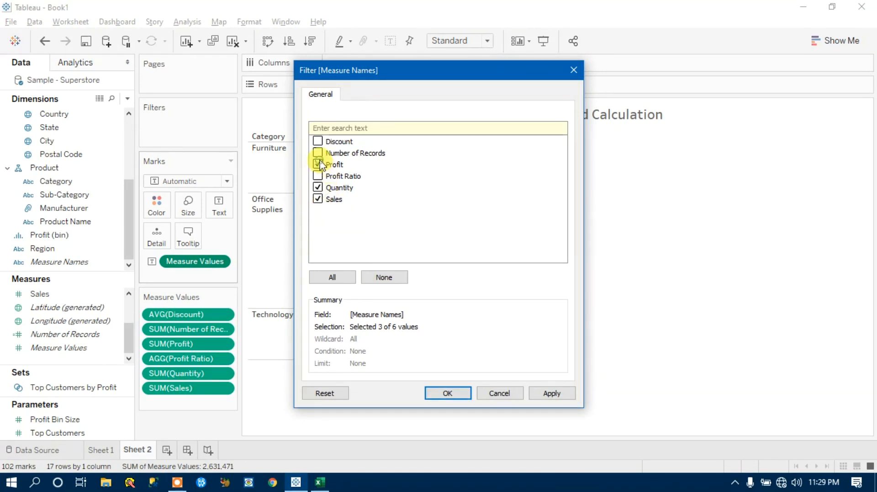
{"action": "left_click", "coordinate": [552, 394]}
{"action": "left_click", "coordinate": [447, 394]}
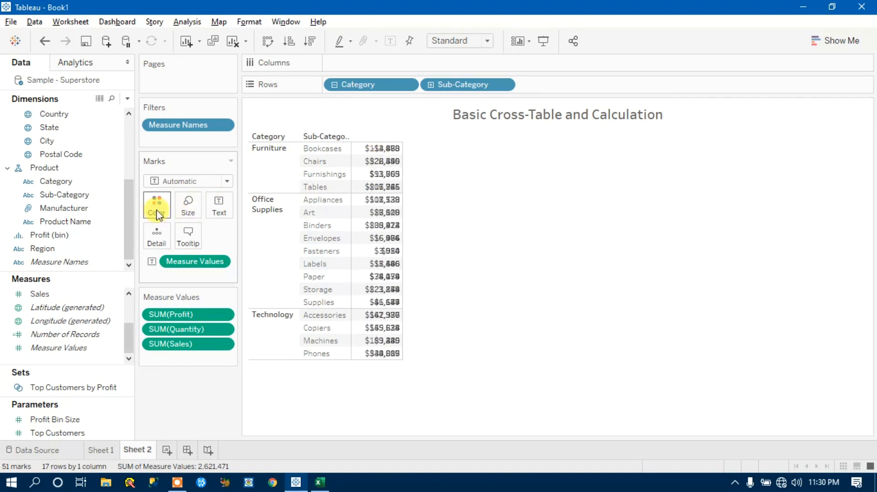
{"action": "left_click", "coordinate": [67, 264]}
{"action": "left_click_drag", "start_coordinate": [66, 265], "coordinate": [374, 66]}
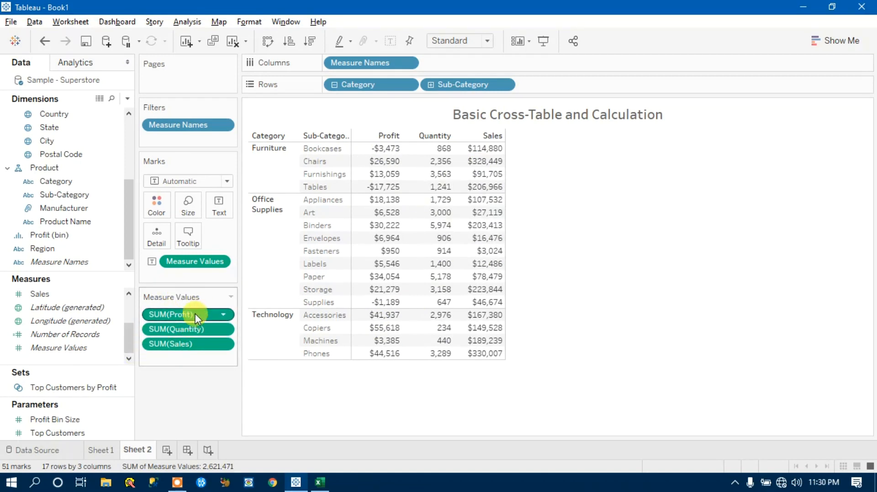
Open the number format of SUM(Profit), try the standard and custom number formats, and apply Currency (Standard)
{"action": "left_click", "coordinate": [223, 315]}
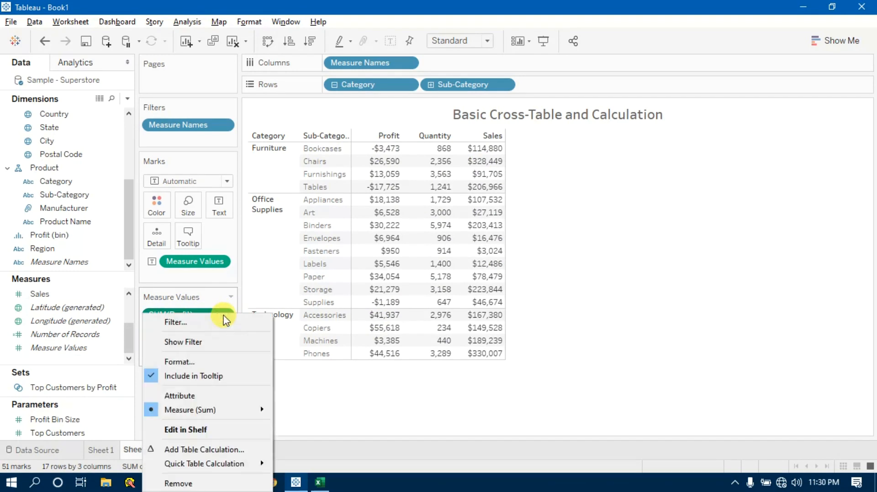
{"action": "left_click", "coordinate": [179, 362]}
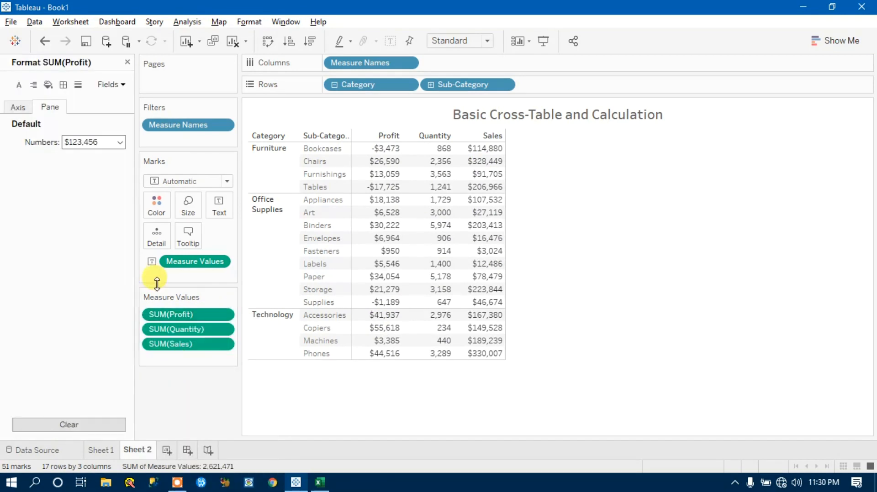
{"action": "left_click", "coordinate": [121, 145]}
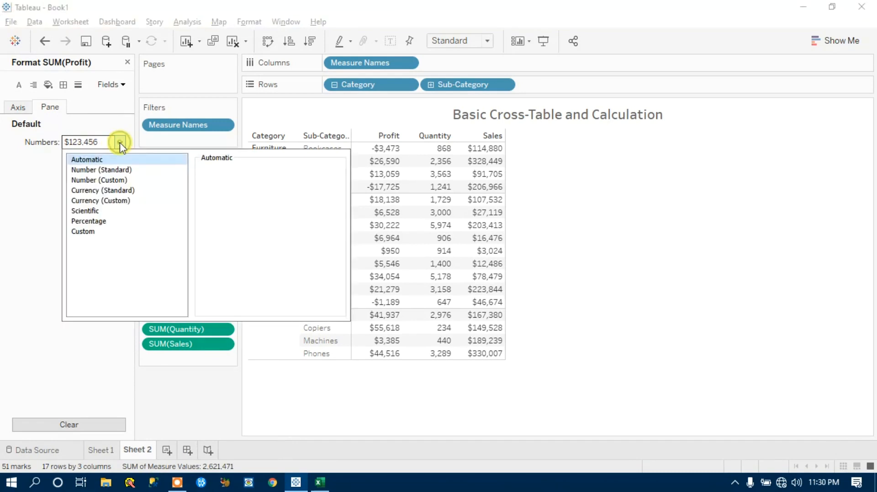
{"action": "left_click", "coordinate": [114, 170]}
{"action": "left_click", "coordinate": [114, 180]}
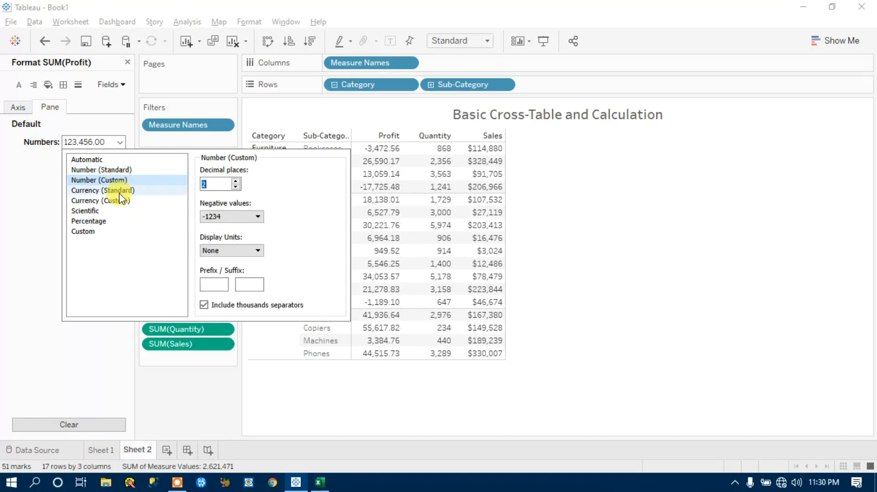
{"action": "left_click", "coordinate": [119, 191]}
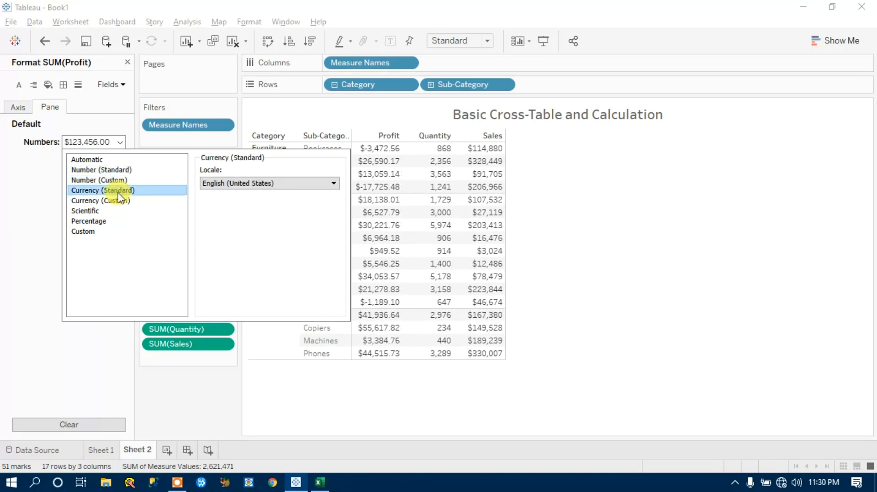
Try the Danish (Denmark) locale for the Profit currency format, and set it back to English (United States)
{"action": "left_click", "coordinate": [334, 183]}
{"action": "left_click", "coordinate": [249, 290]}
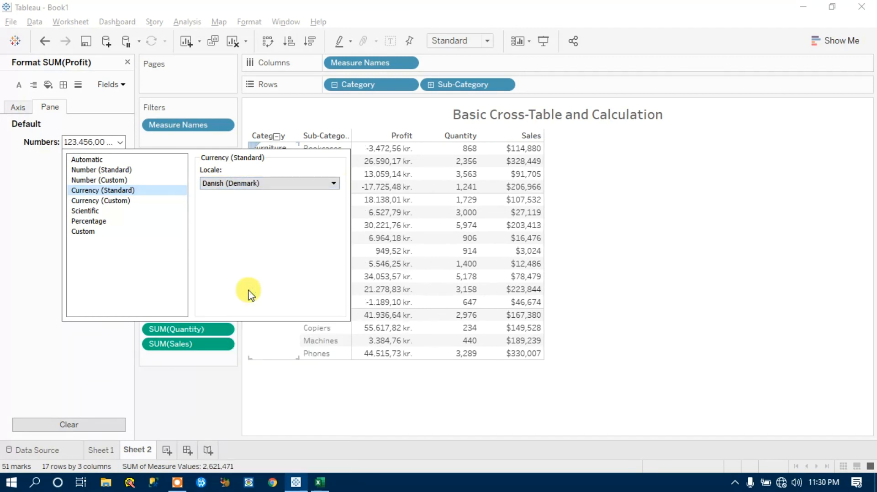
{"action": "left_click", "coordinate": [340, 183]}
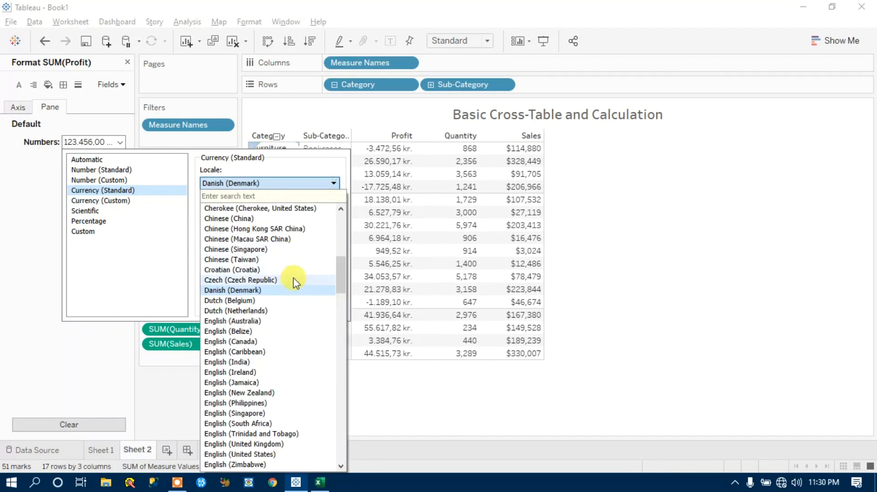
{"action": "mouse_move", "coordinate": [338, 270]}
{"action": "left_mouse_down"}
{"action": "mouse_move", "coordinate": [338, 254]}
{"action": "mouse_move", "coordinate": [338, 272]}
{"action": "left_mouse_up"}
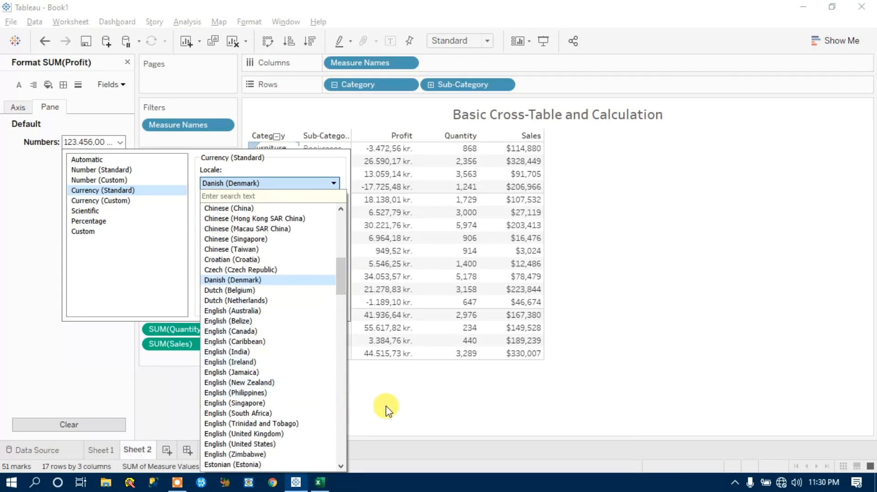
{"action": "left_click", "coordinate": [249, 443]}
{"action": "left_click", "coordinate": [249, 443]}
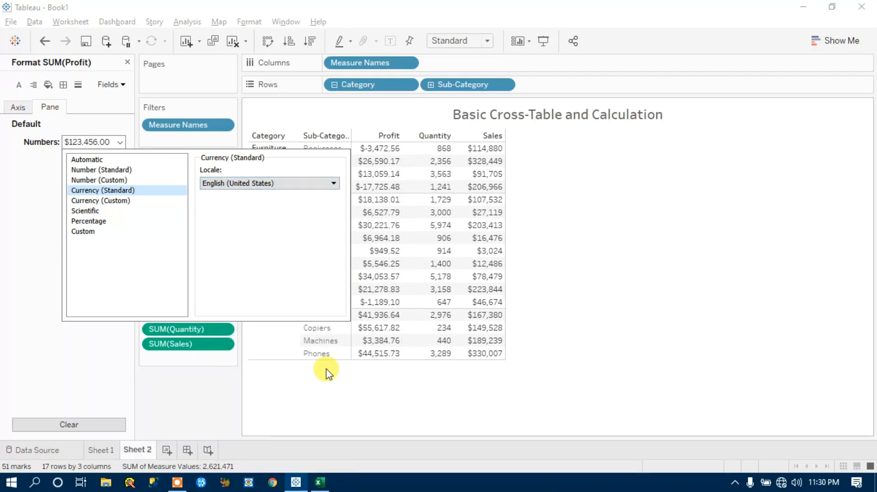
Change the Profit number format to Currency (Custom), removing and re-entering "$" as the prefix
{"action": "left_click", "coordinate": [100, 201]}
{"action": "left_click", "coordinate": [213, 286]}
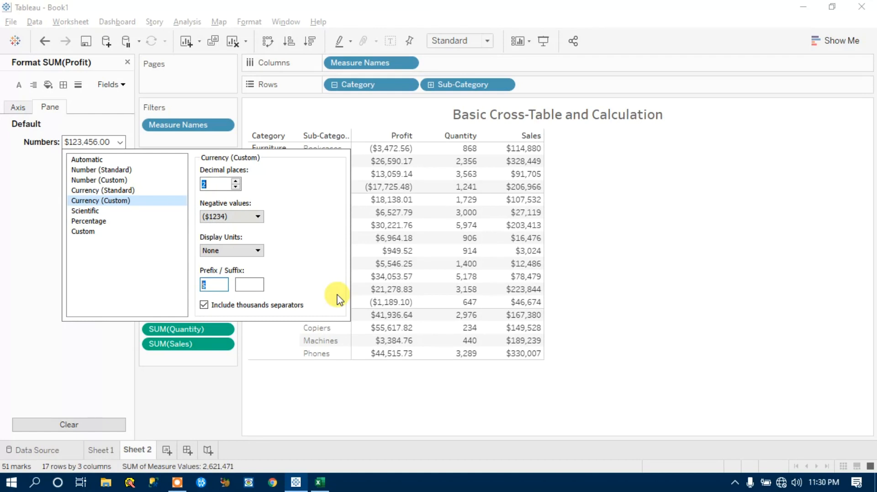
{"action": "left_click", "coordinate": [206, 285]}
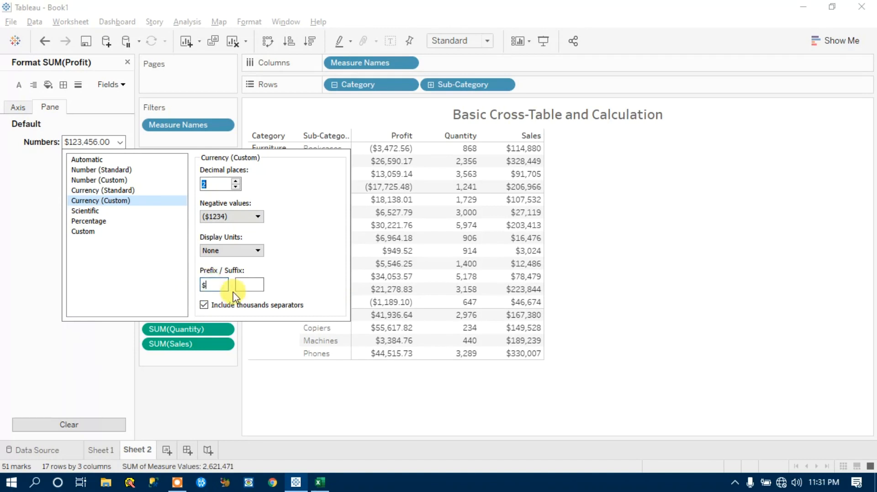
{"action": "key", "text": "BackSpace"}
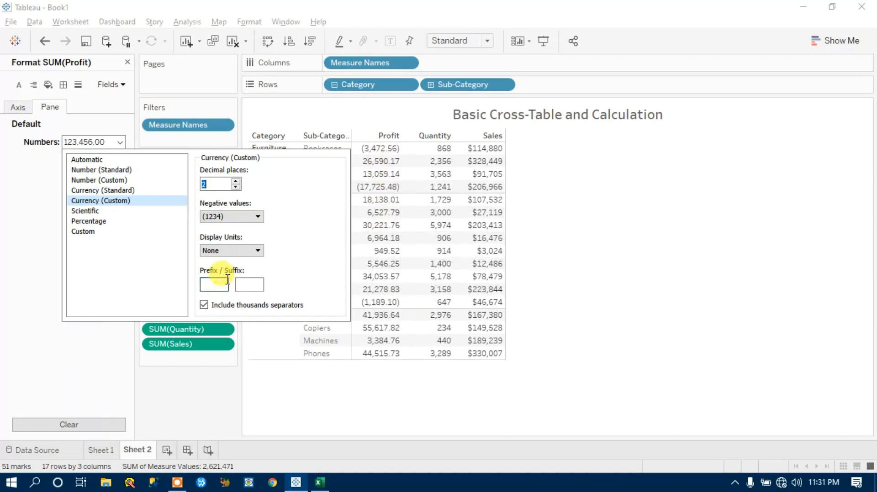
{"action": "type", "text": "$"}
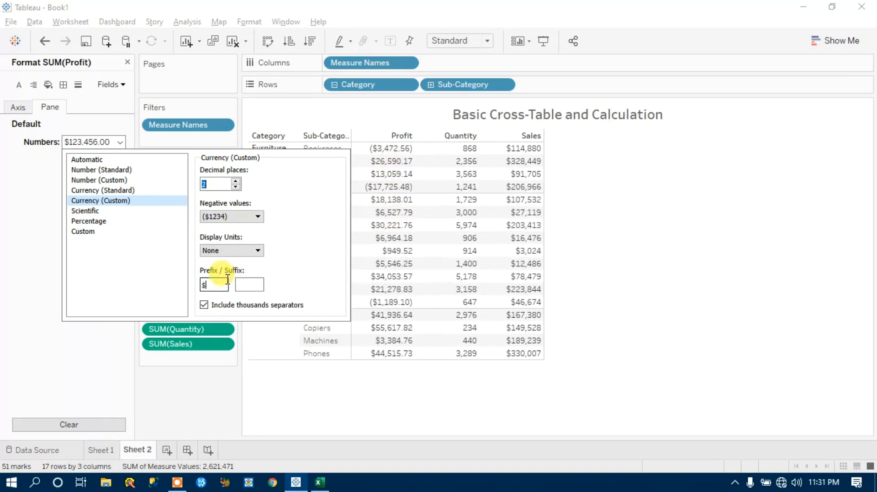
Try the Scientific, Percentage and Custom number formats for Profit, and settle on Currency (Standard) with English (United States)
{"action": "left_click", "coordinate": [84, 212]}
{"action": "left_click", "coordinate": [88, 221]}
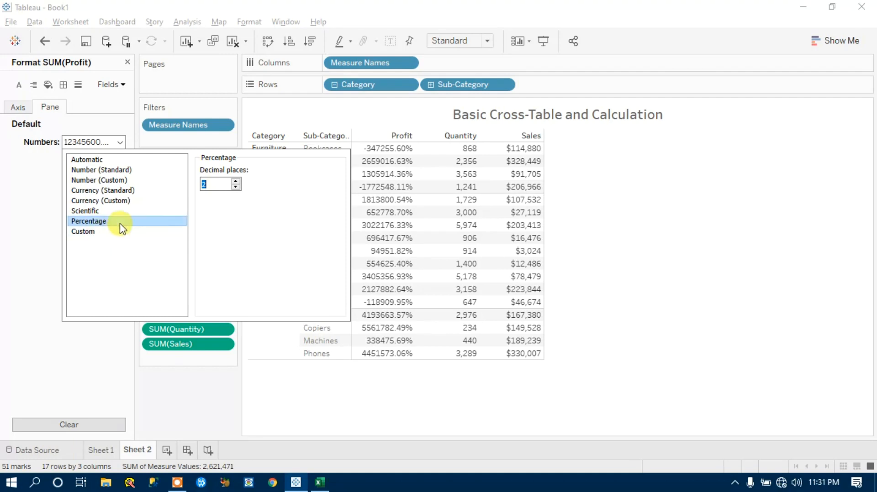
{"action": "left_click", "coordinate": [80, 237]}
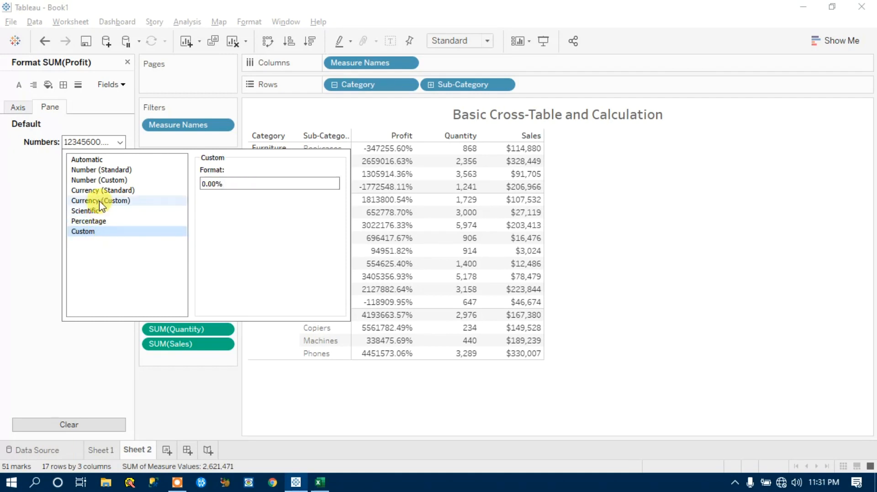
{"action": "left_click", "coordinate": [117, 191]}
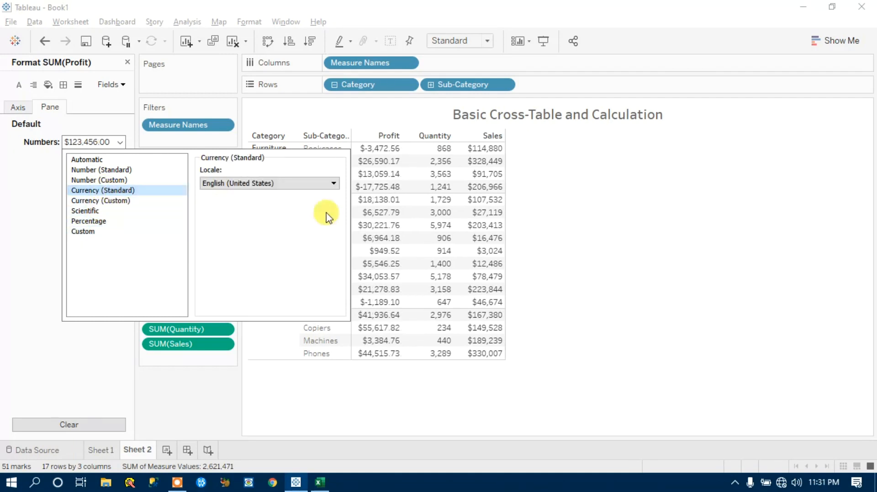
{"action": "left_click", "coordinate": [678, 259]}
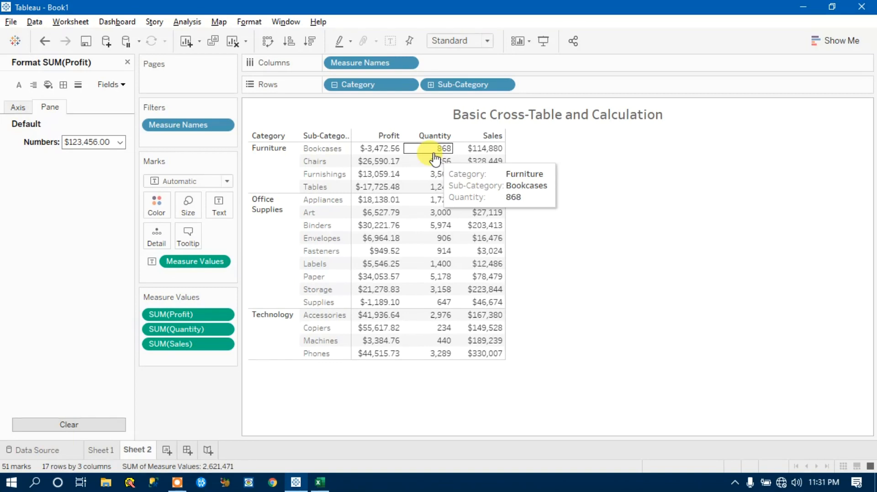
Format SUM(Sales) as Currency (Standard) with the English (United States) locale, and close its formatting options
{"action": "mouse_move", "coordinate": [478, 158]}
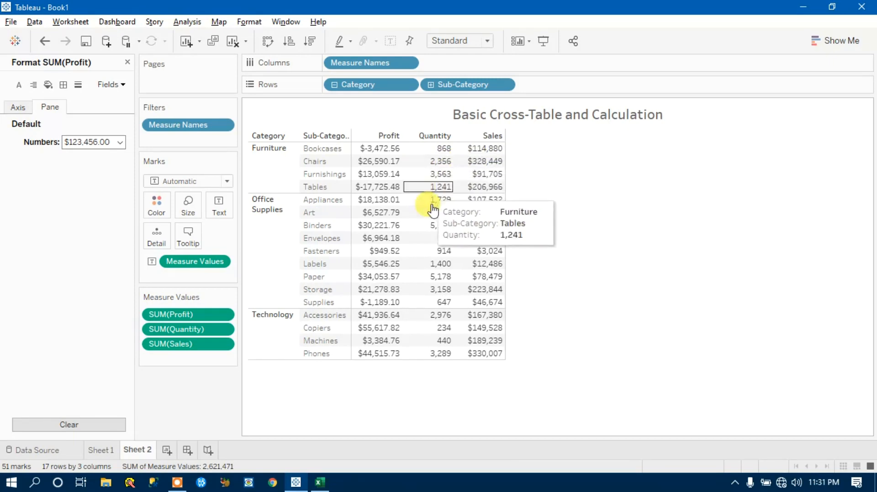
{"action": "mouse_move", "coordinate": [437, 223]}
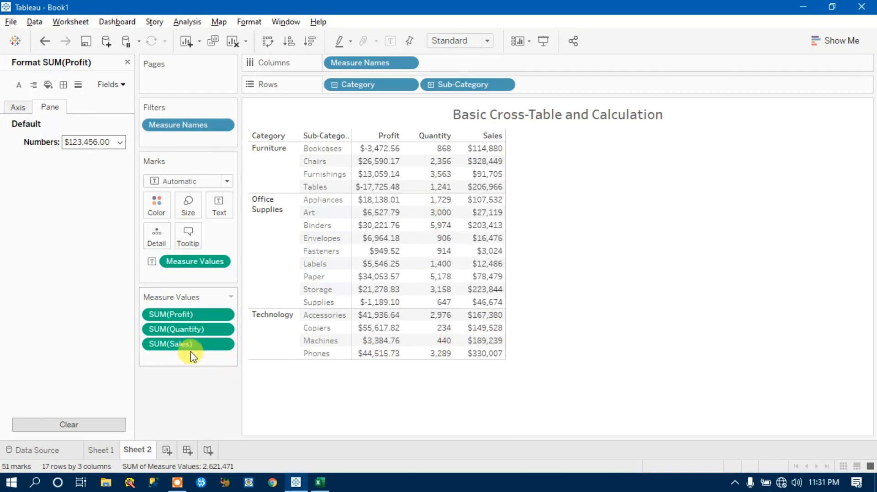
{"action": "left_click", "coordinate": [223, 346]}
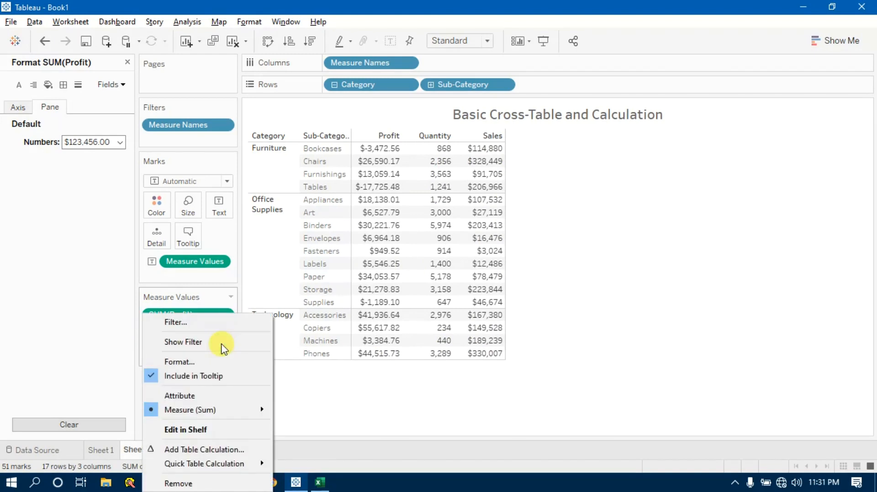
{"action": "left_click", "coordinate": [191, 364]}
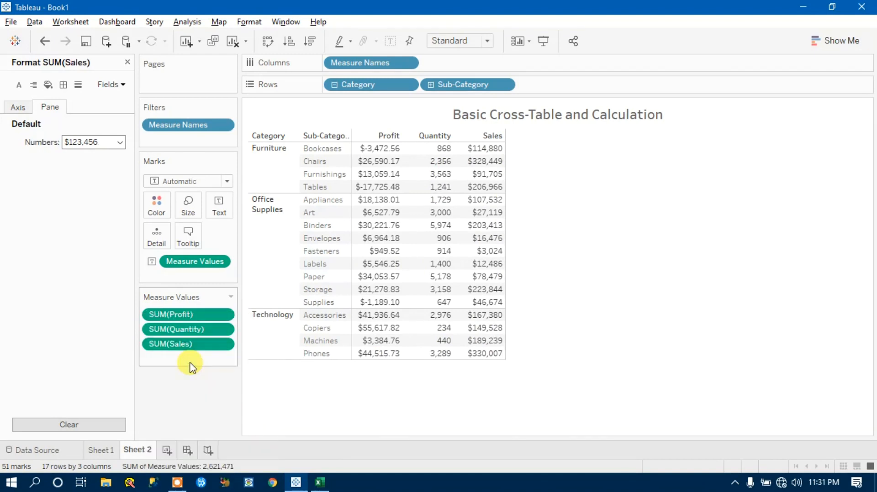
{"action": "left_click", "coordinate": [120, 142]}
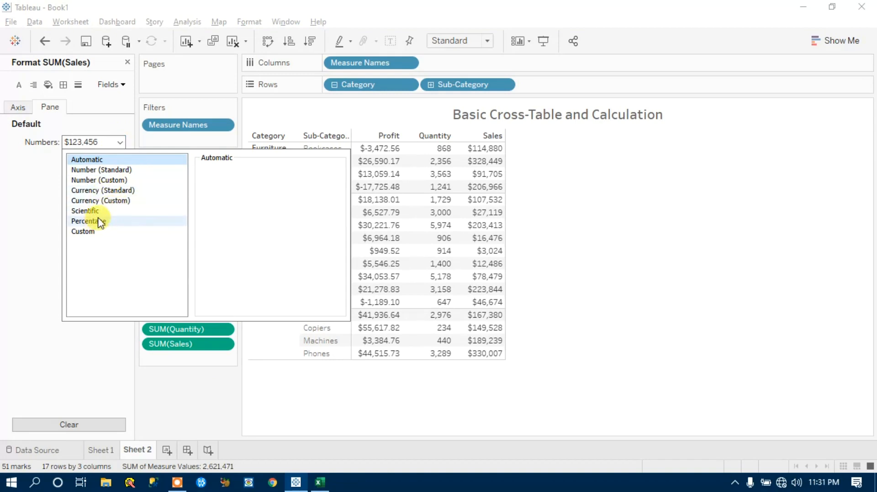
{"action": "left_click", "coordinate": [108, 190]}
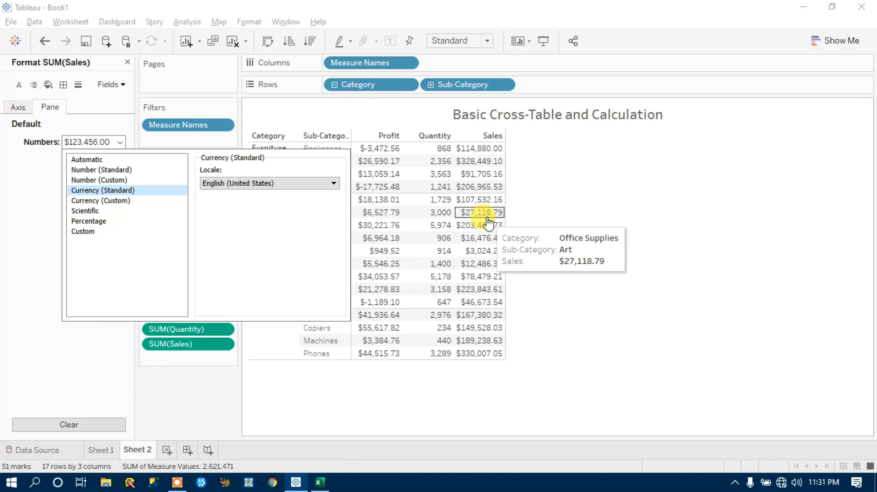
{"action": "left_click", "coordinate": [720, 261]}
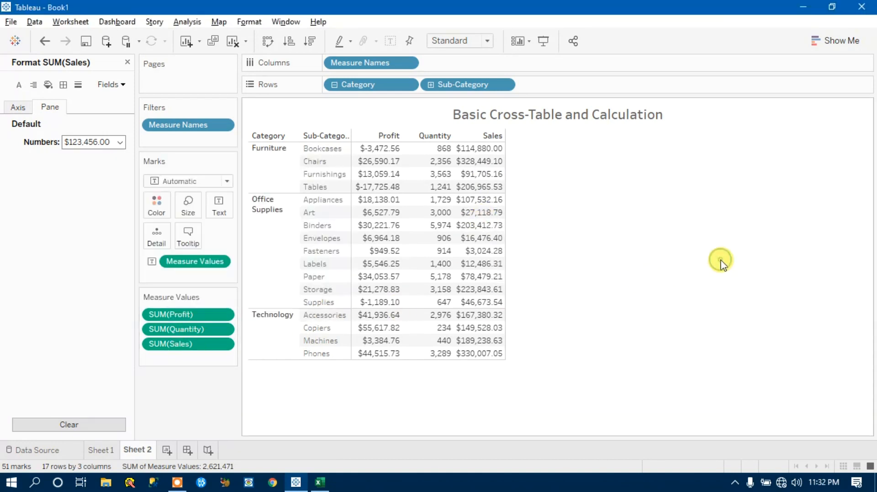
{"action": "left_click", "coordinate": [127, 62]}
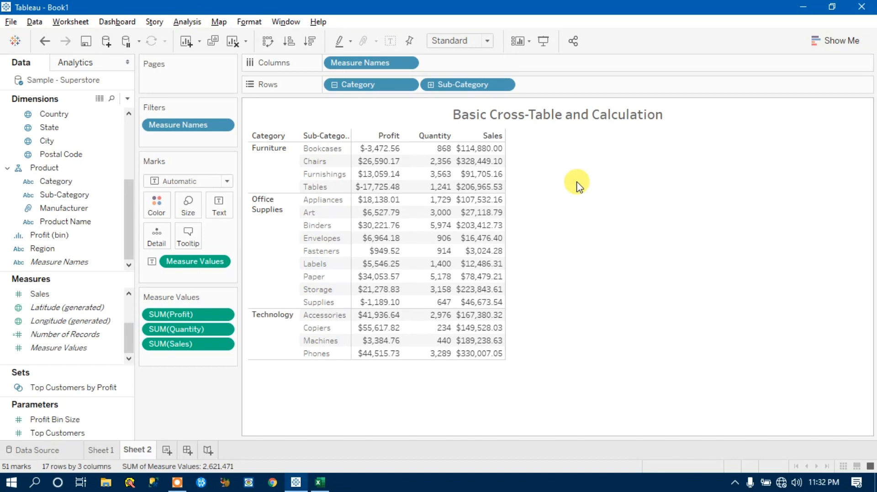
Add a table calculation to SUM(Profit) with Percent of Total as the calculation type
{"action": "mouse_move", "coordinate": [366, 161]}
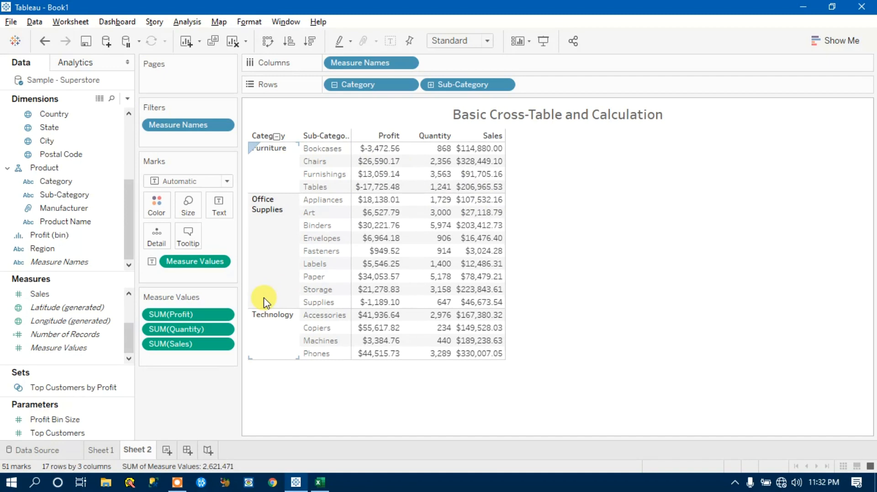
{"action": "mouse_move", "coordinate": [354, 197]}
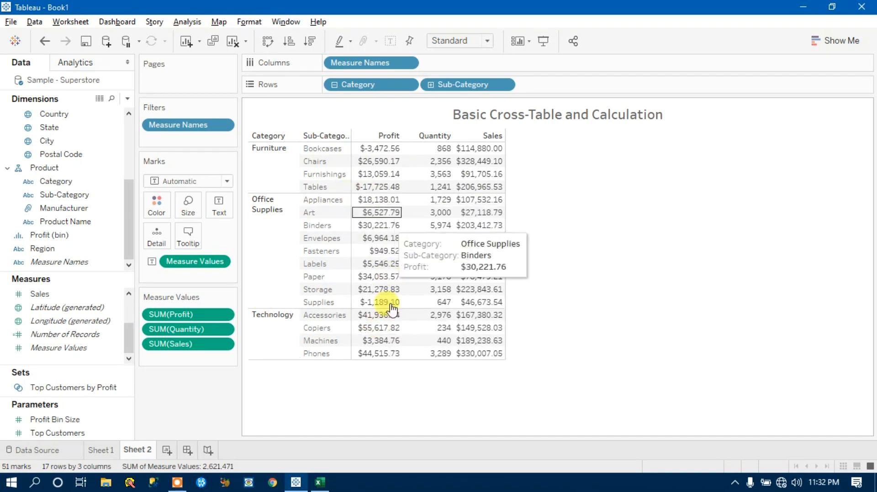
{"action": "mouse_move", "coordinate": [405, 182]}
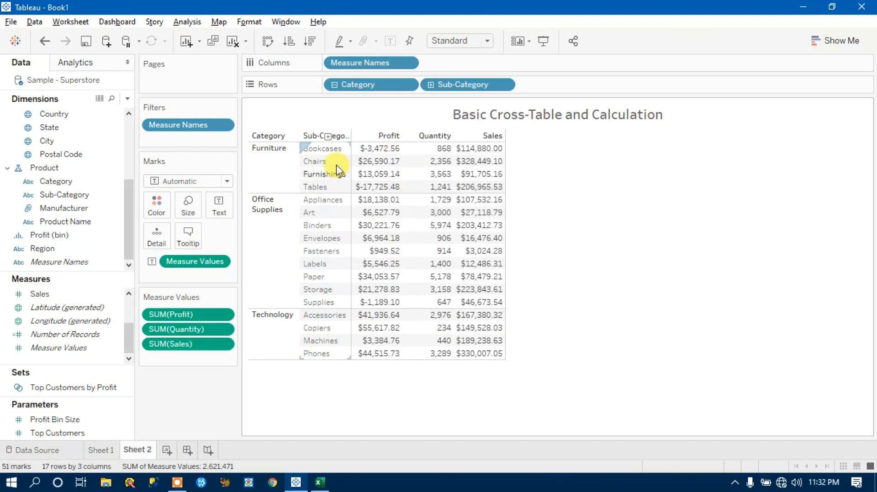
{"action": "left_click", "coordinate": [224, 316]}
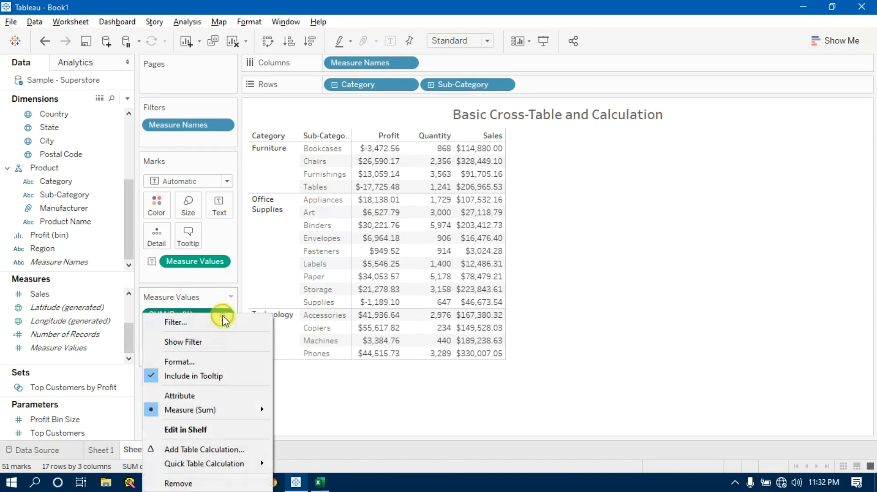
{"action": "left_click", "coordinate": [198, 454]}
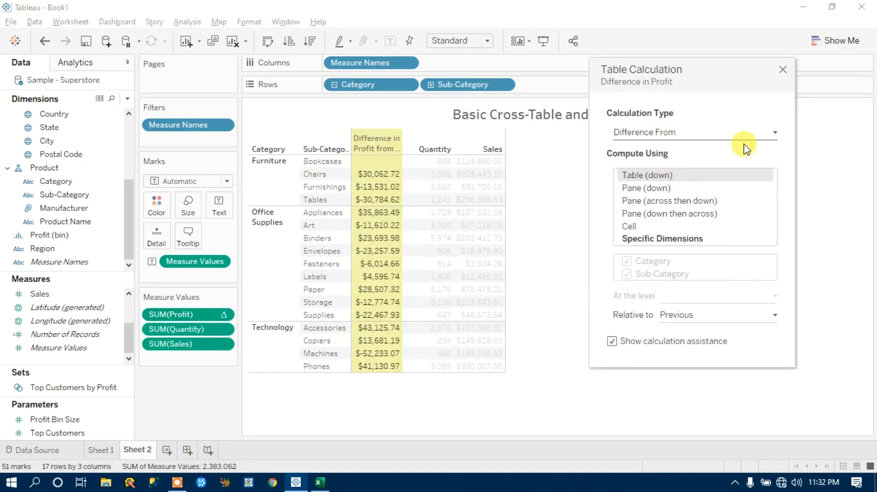
{"action": "left_click", "coordinate": [775, 136]}
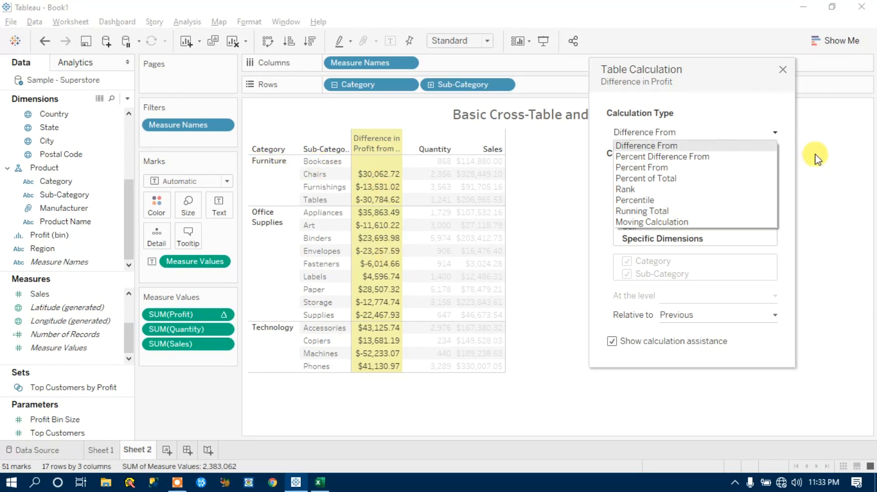
{"action": "left_click", "coordinate": [661, 178]}
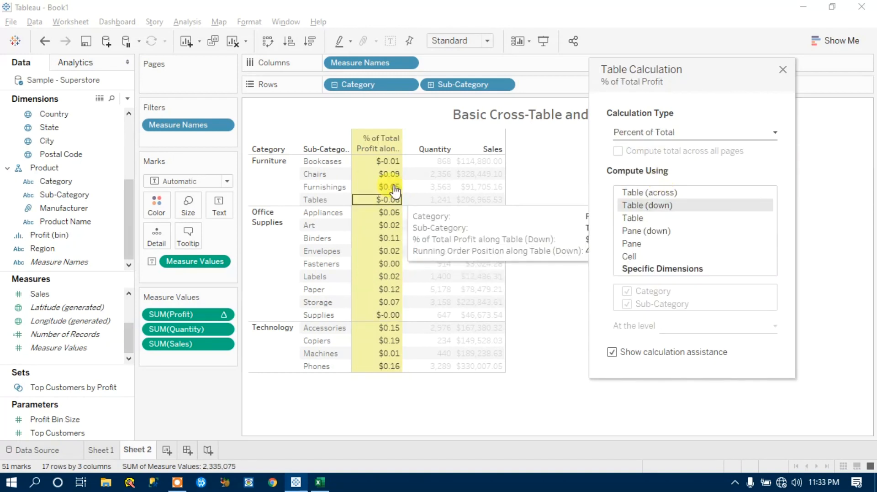
Try computing the percent of total by Table (across), Pane (down), Pane and Cell, and settle on Table (down)
{"action": "left_click", "coordinate": [662, 194]}
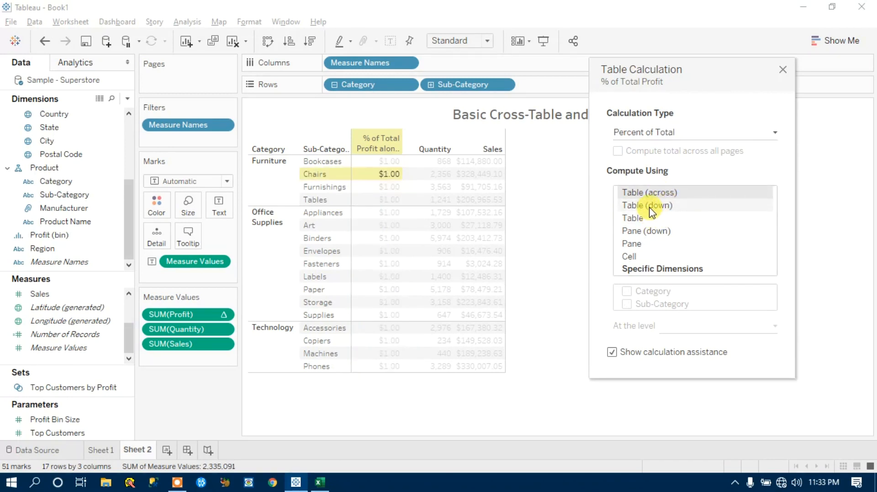
{"action": "left_click", "coordinate": [653, 206]}
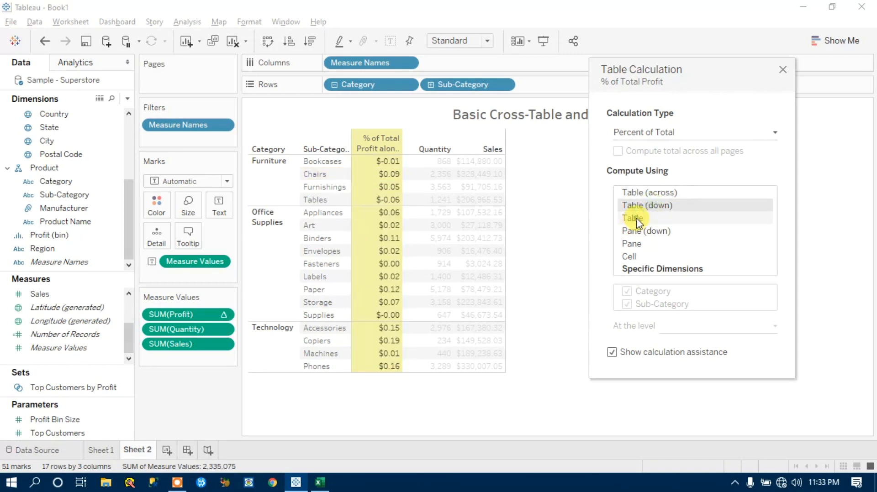
{"action": "left_click", "coordinate": [646, 231]}
{"action": "left_click", "coordinate": [641, 245]}
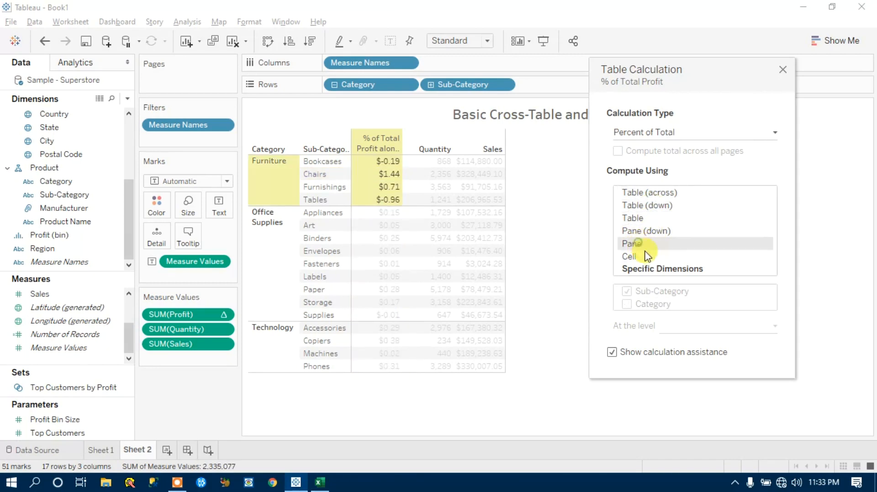
{"action": "left_click", "coordinate": [630, 256]}
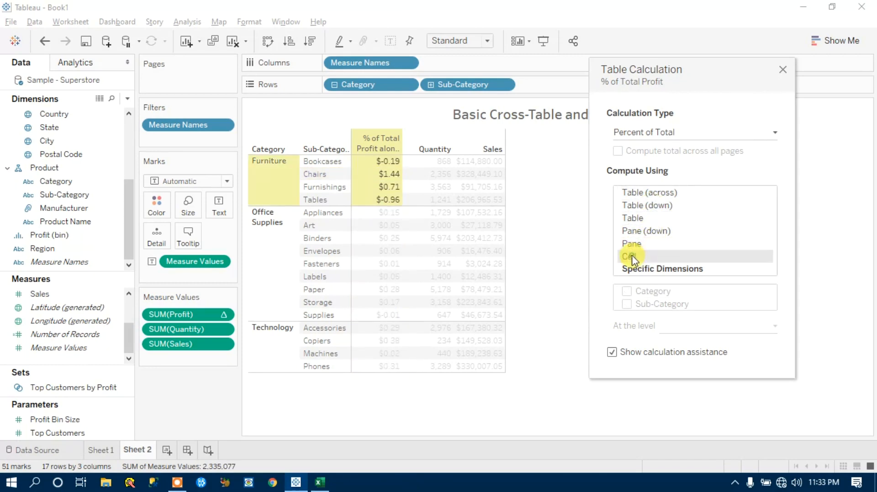
{"action": "left_click", "coordinate": [661, 208]}
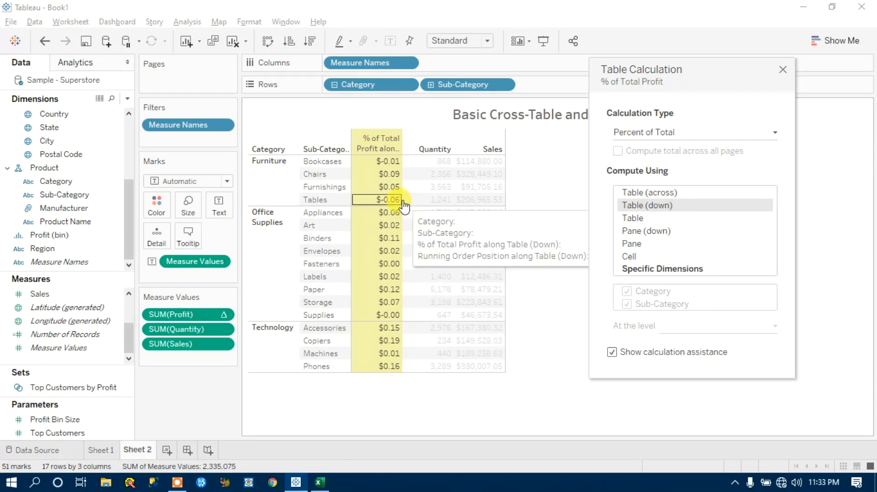
{"action": "left_click", "coordinate": [783, 70]}
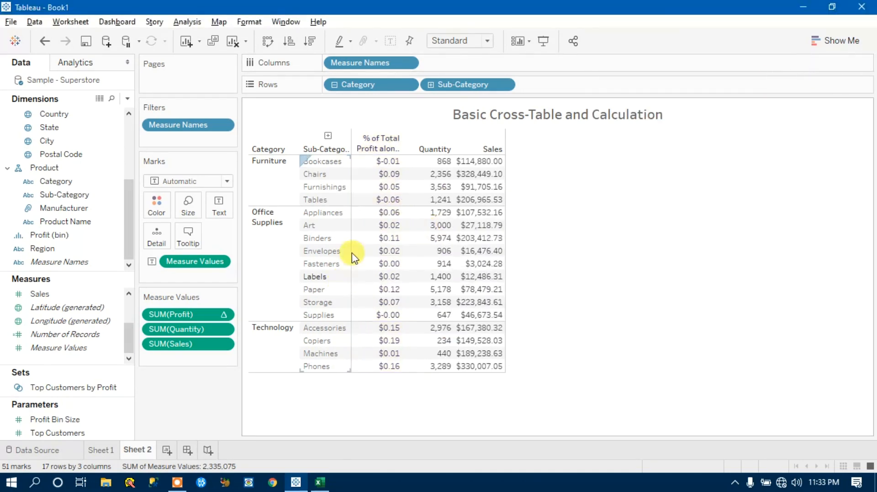
Format the percent-of-total Profit values as Percentage with 2 decimal places, and close the formatting options
{"action": "left_click", "coordinate": [223, 315]}
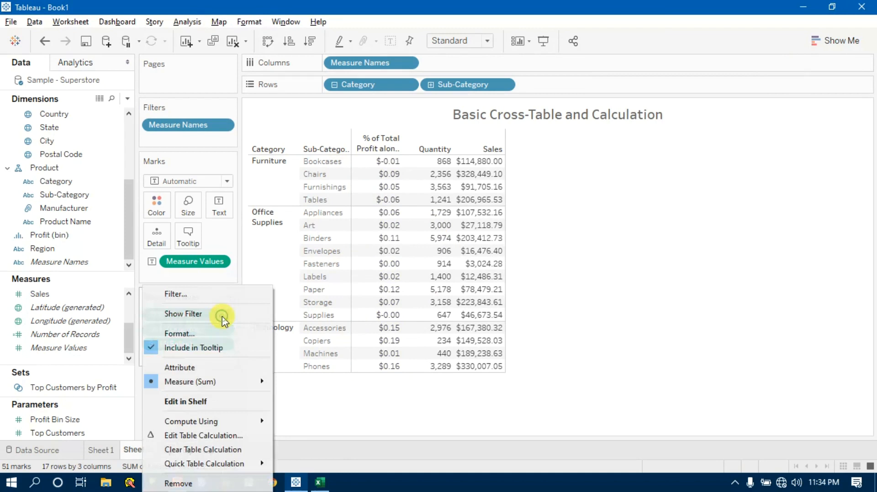
{"action": "left_click", "coordinate": [205, 335]}
{"action": "left_click", "coordinate": [120, 142]}
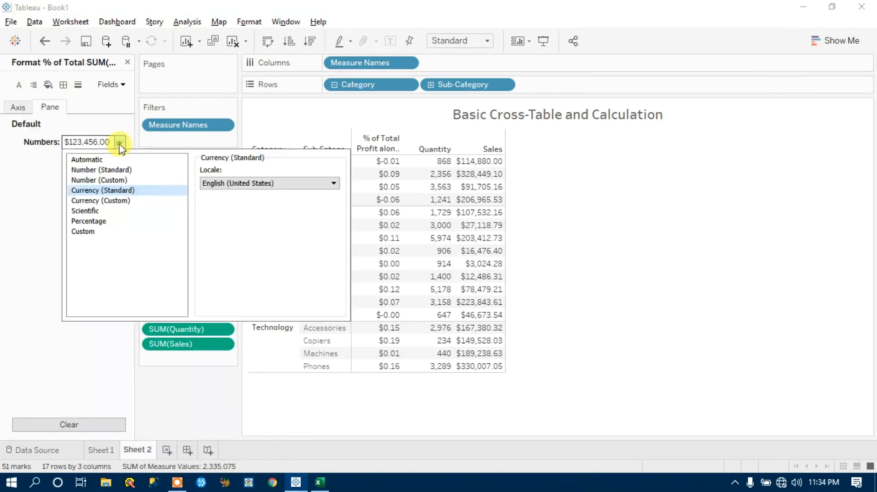
{"action": "left_click", "coordinate": [91, 221]}
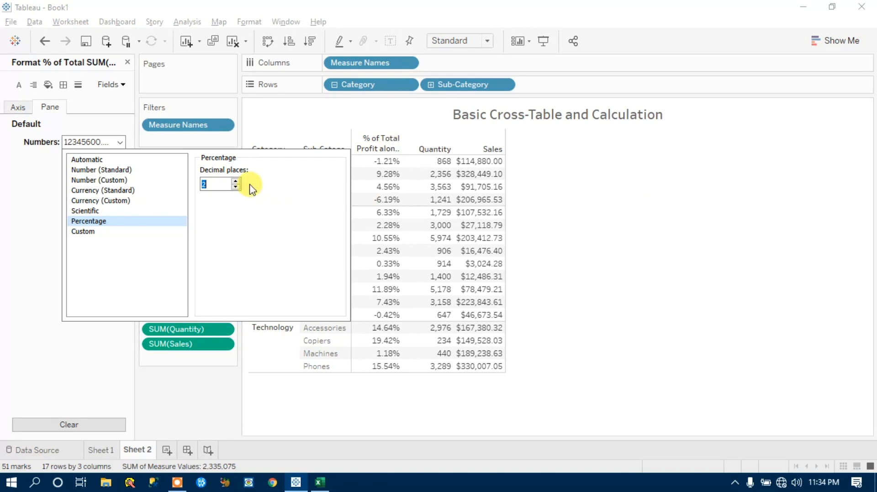
{"action": "left_click", "coordinate": [630, 201]}
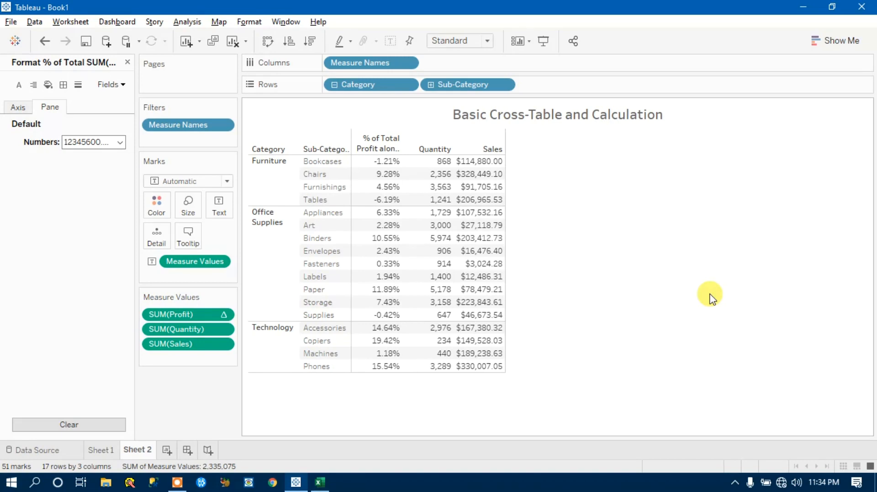
{"action": "mouse_move", "coordinate": [356, 165]}
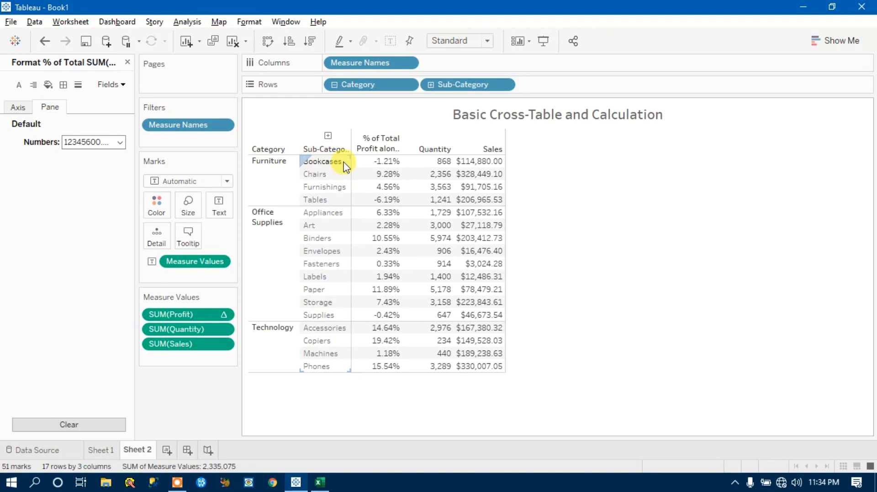
{"action": "left_click", "coordinate": [128, 63]}
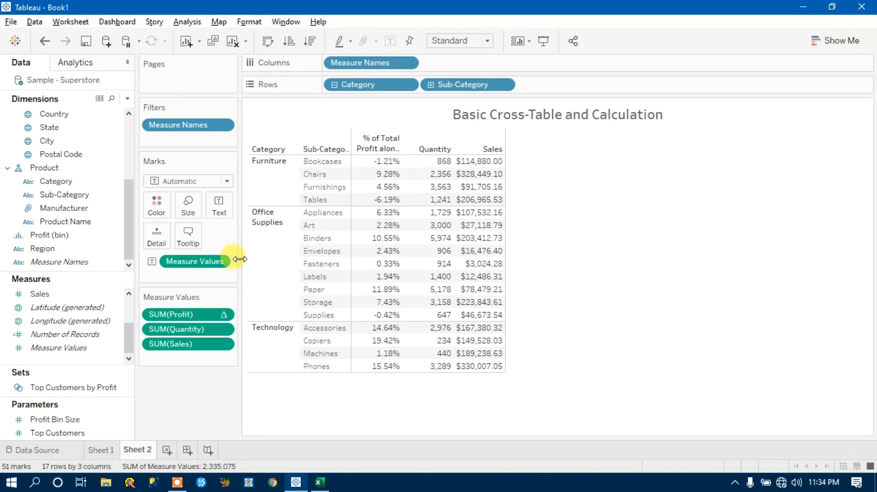
Clear the table calculation from SUM(Profit)
{"action": "right_click", "coordinate": [224, 314]}
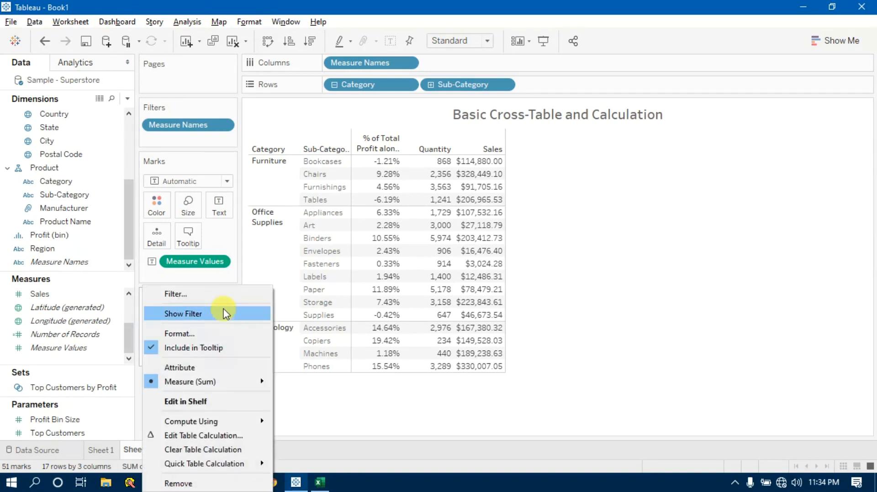
{"action": "left_click", "coordinate": [206, 452]}
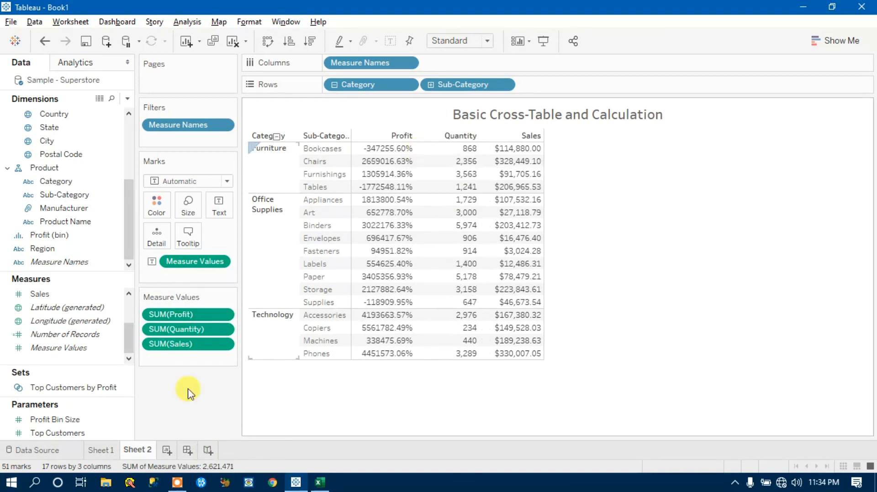
Format SUM(Profit) as Currency (Custom) with 2 decimal places and negative values shown as -$1234, and close the formatting options
{"action": "left_click", "coordinate": [224, 314]}
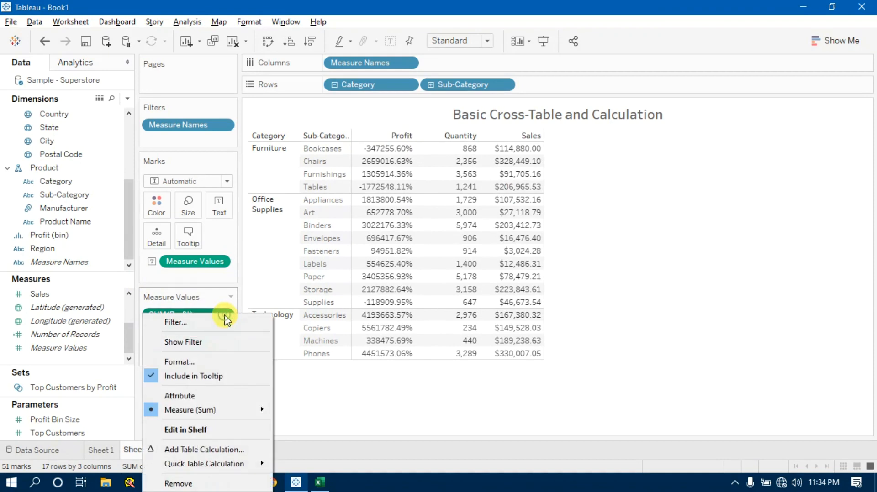
{"action": "left_click", "coordinate": [193, 361]}
{"action": "left_click", "coordinate": [119, 142]}
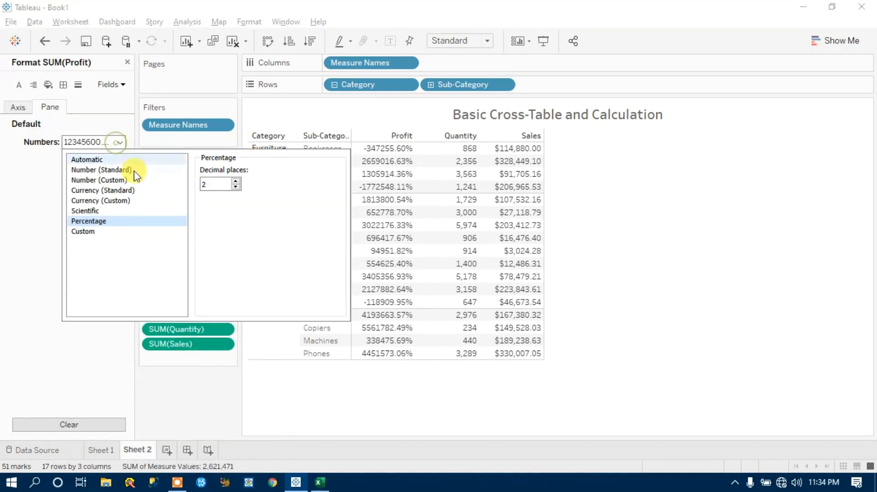
{"action": "left_click", "coordinate": [101, 201]}
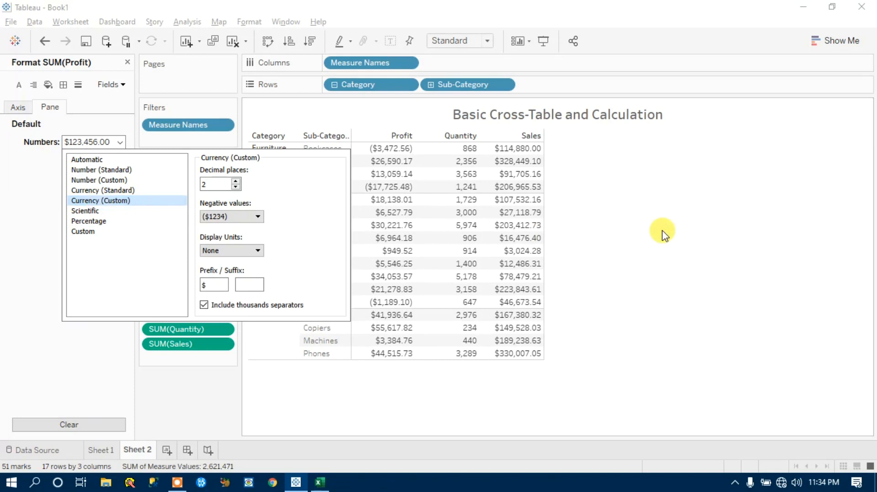
{"action": "mouse_move", "coordinate": [372, 153]}
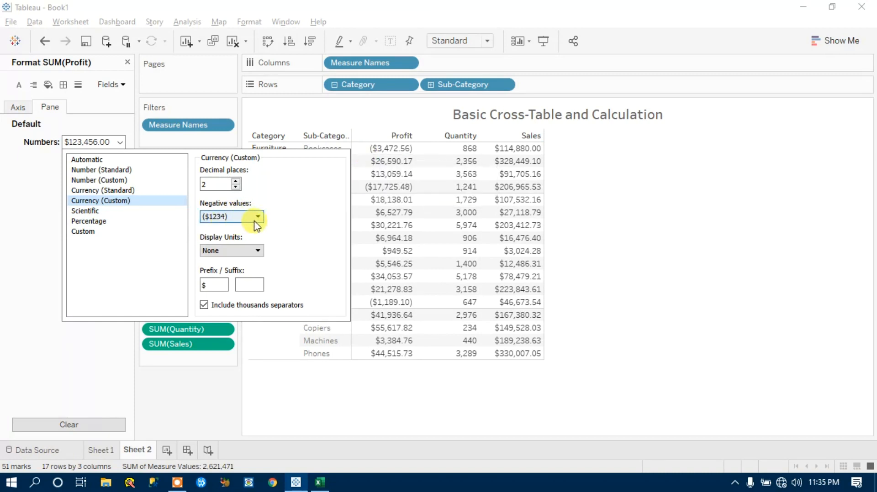
{"action": "left_click", "coordinate": [258, 218]}
{"action": "left_click", "coordinate": [238, 246]}
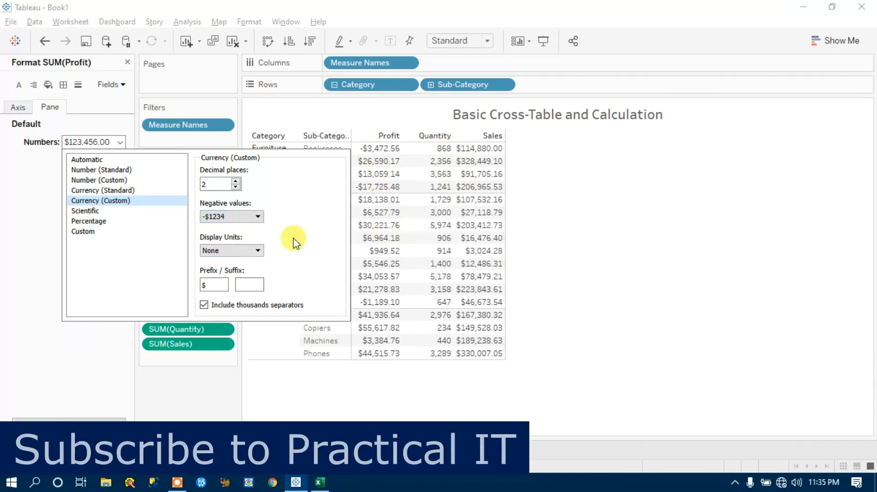
{"action": "left_click", "coordinate": [687, 201]}
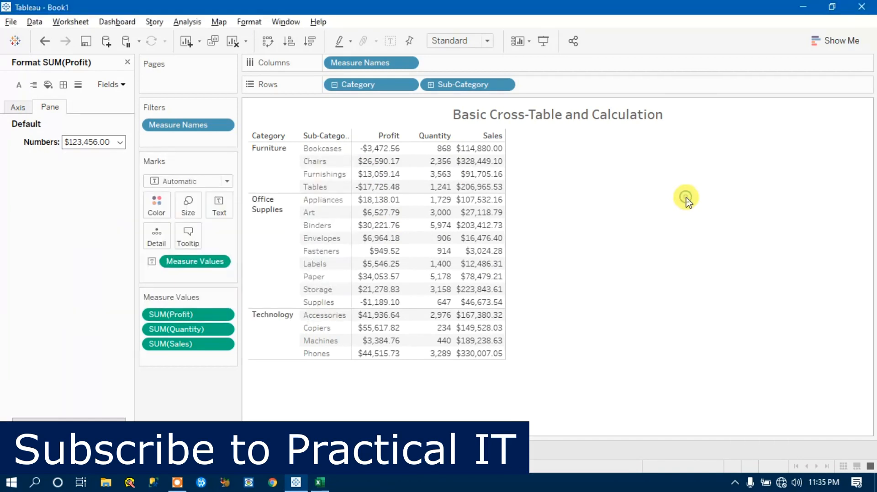
{"action": "left_click", "coordinate": [127, 62]}
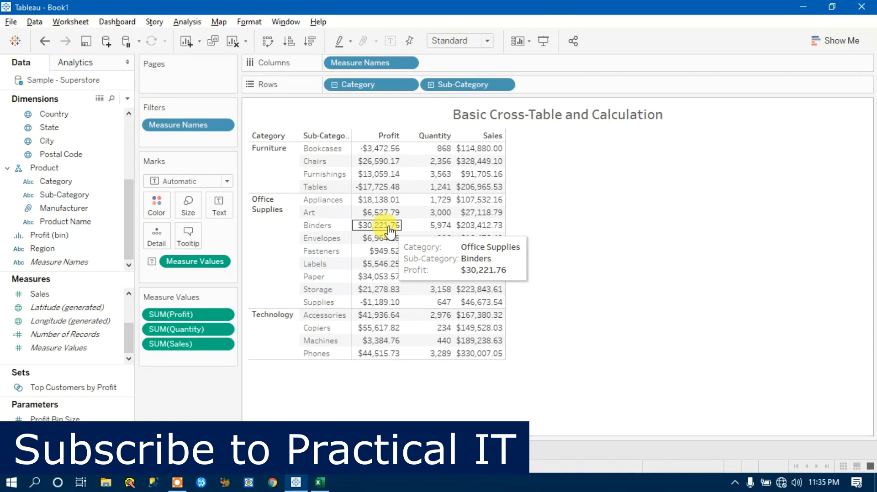
Start a new calculated field and name it Profit_%
{"action": "left_click", "coordinate": [128, 98]}
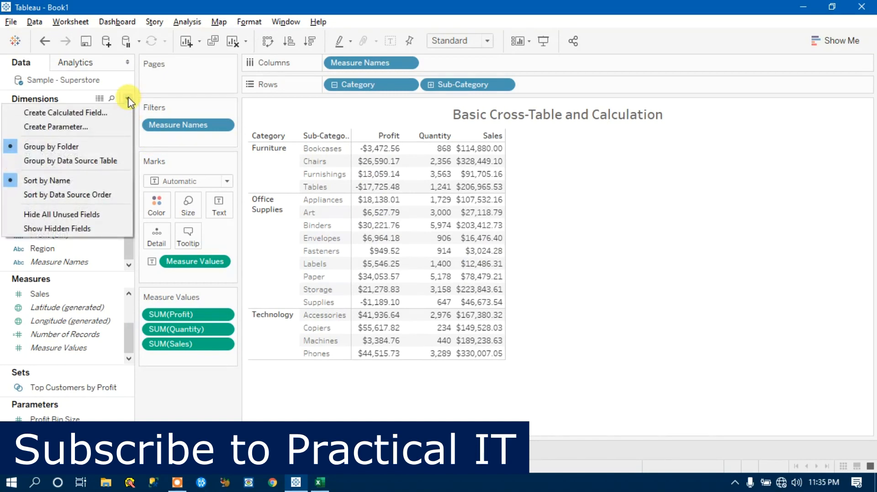
{"action": "left_click", "coordinate": [101, 115]}
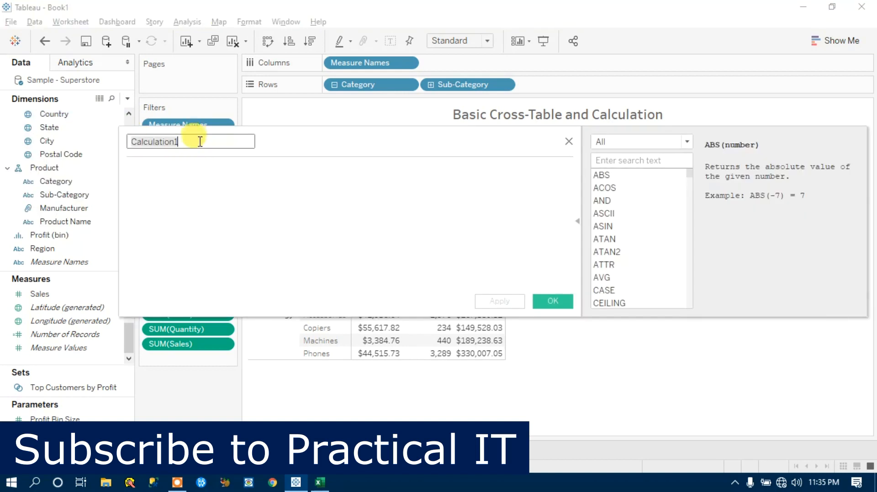
{"action": "type", "text": "Ti"}
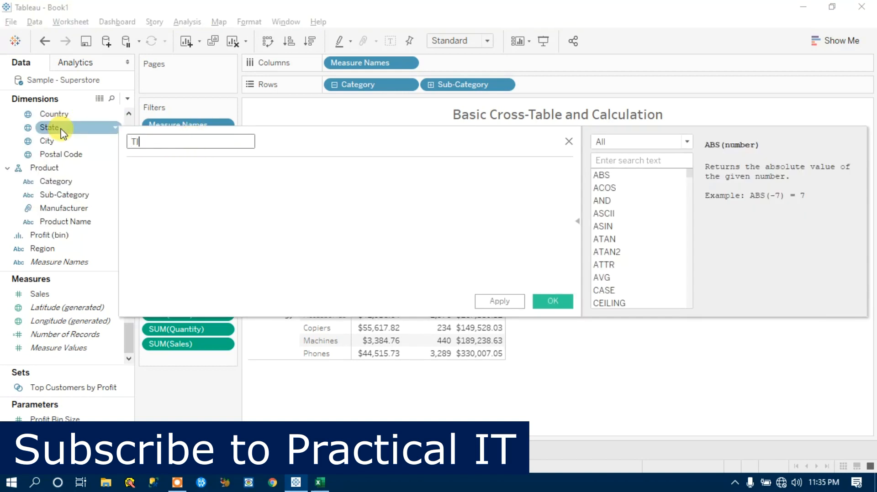
{"action": "key", "text": "BackSpace"}
{"action": "key", "text": "BackSpace"}
{"action": "type", "text": "Profit_%"}
{"action": "key", "text": "Tab"}
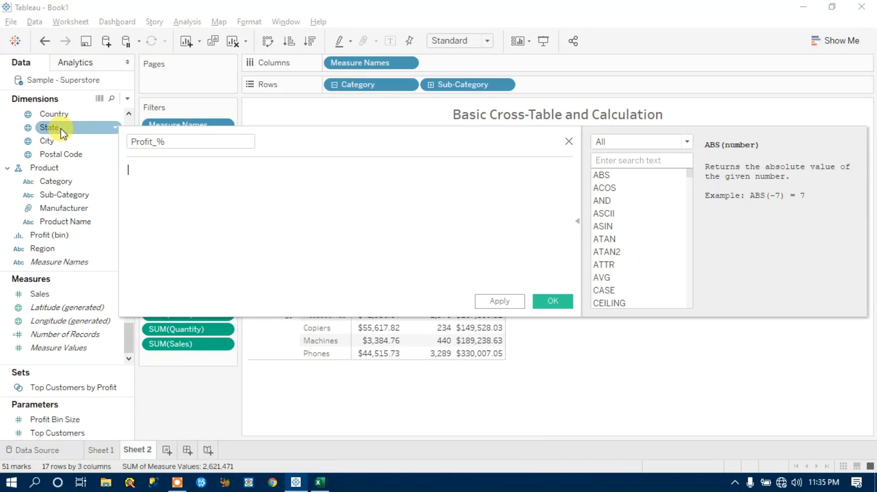
Enter the formula [Profit]/[Sales] for the Profit_% field and save the calculation
{"action": "type", "text": "prif"}
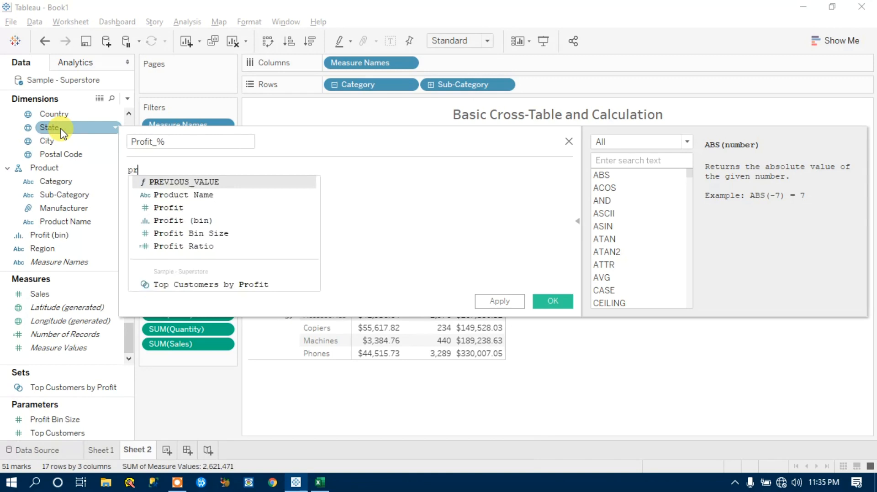
{"action": "key", "text": "BackSpace"}
{"action": "key", "text": "BackSpace"}
{"action": "key", "text": "BackSpace"}
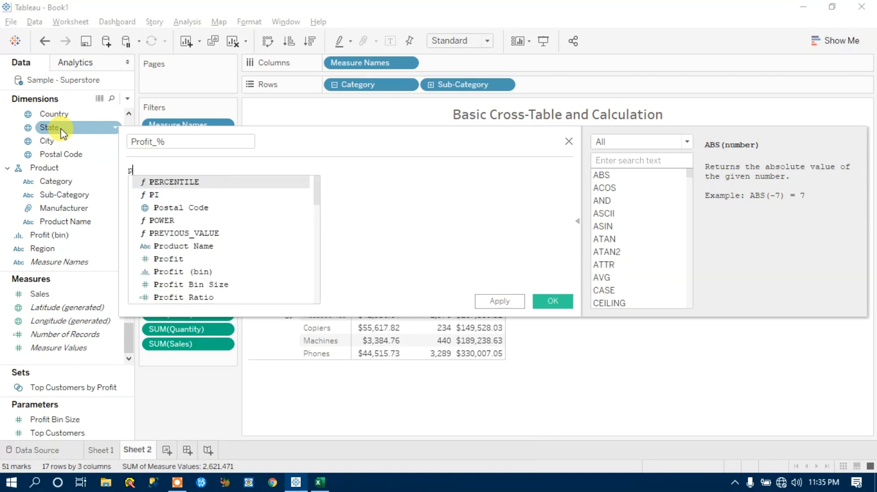
{"action": "key", "text": "BackSpace"}
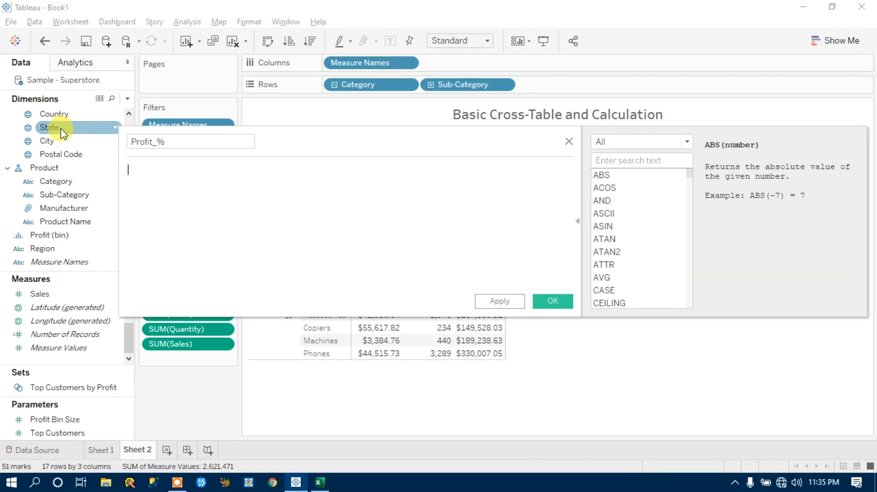
{"action": "type", "text": "prof"}
{"action": "key", "text": "Return"}
{"action": "type", "text": "/sa"}
{"action": "key", "text": "Return"}
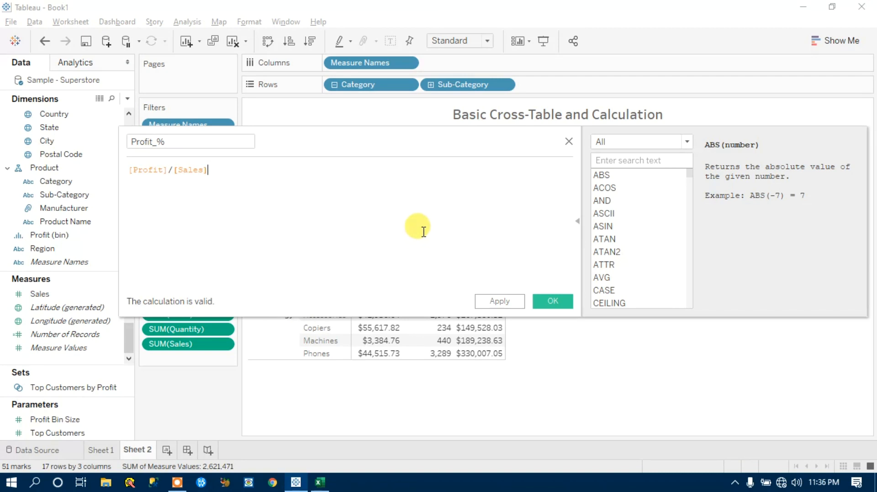
{"action": "left_click", "coordinate": [553, 301]}
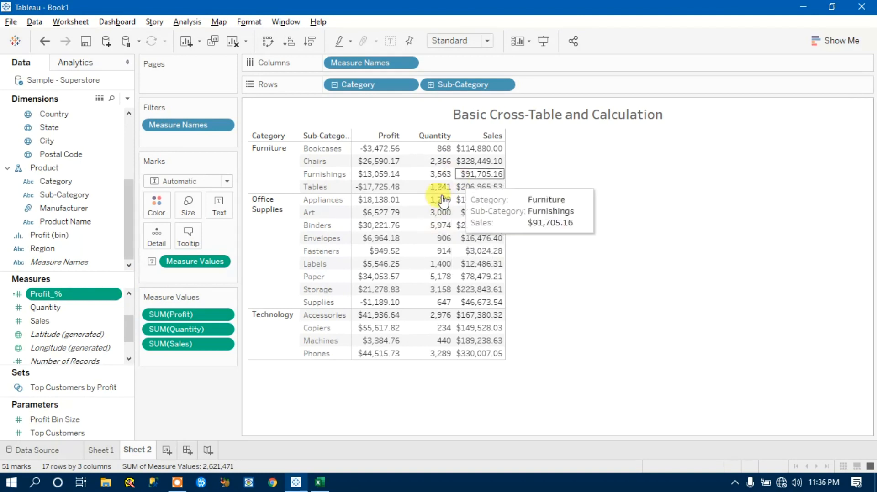
Add Profit_% to the cross-table by including it in the Measure Names filter
{"action": "left_click_drag", "start_coordinate": [59, 296], "coordinate": [456, 194]}
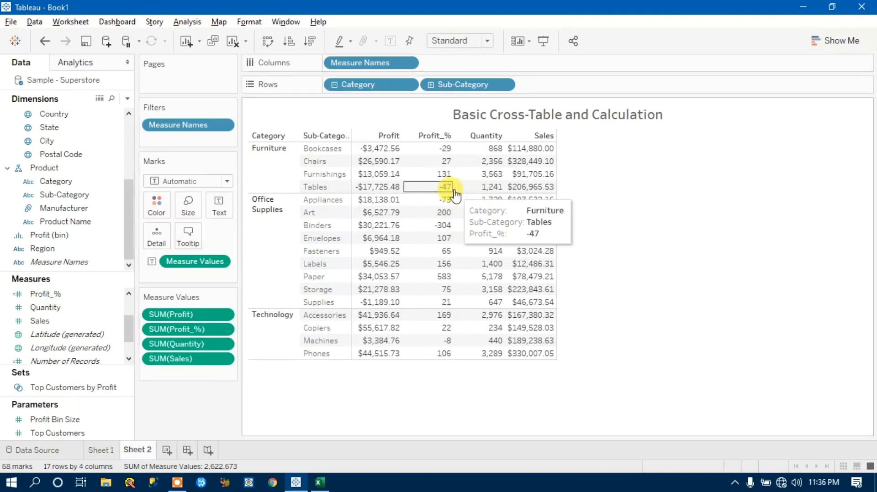
{"action": "key", "text": "ctrl+z"}
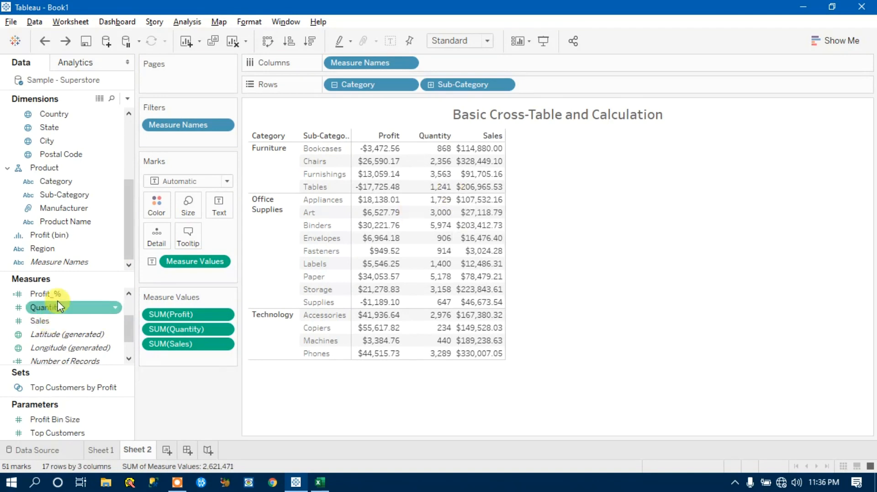
{"action": "left_click", "coordinate": [221, 262]}
{"action": "left_click", "coordinate": [211, 279]}
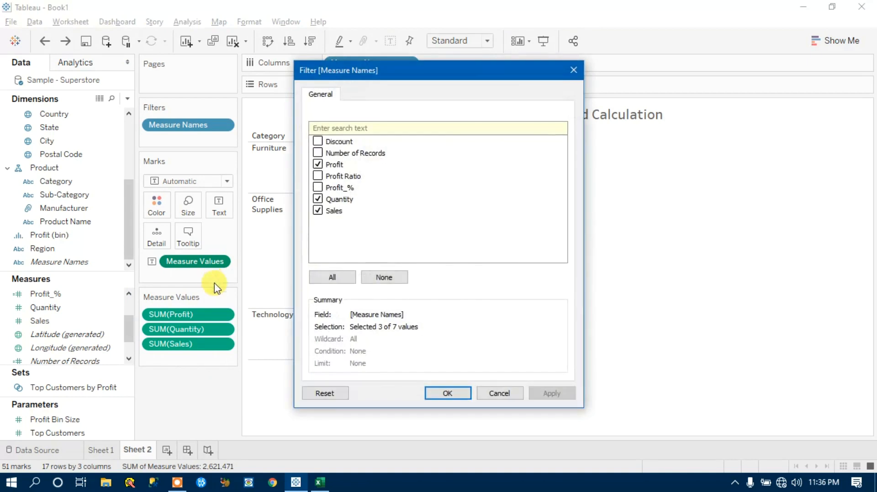
{"action": "left_click", "coordinate": [317, 188]}
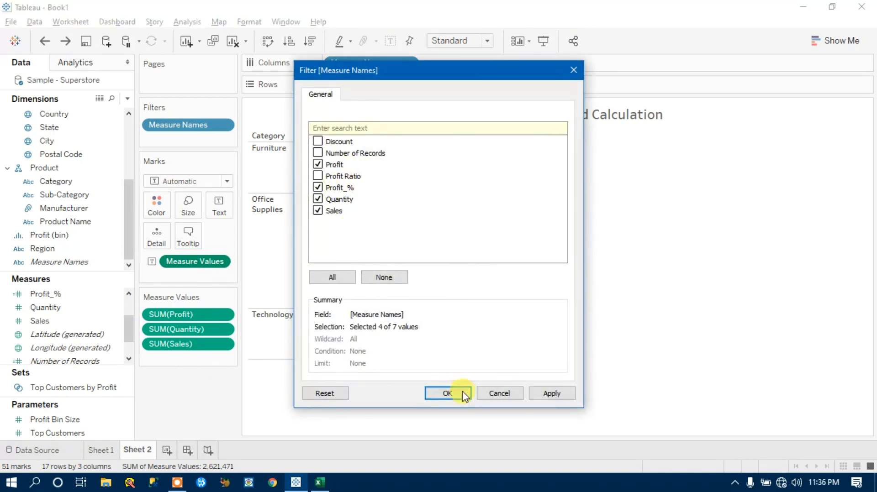
{"action": "left_click", "coordinate": [550, 393]}
{"action": "left_click", "coordinate": [446, 393]}
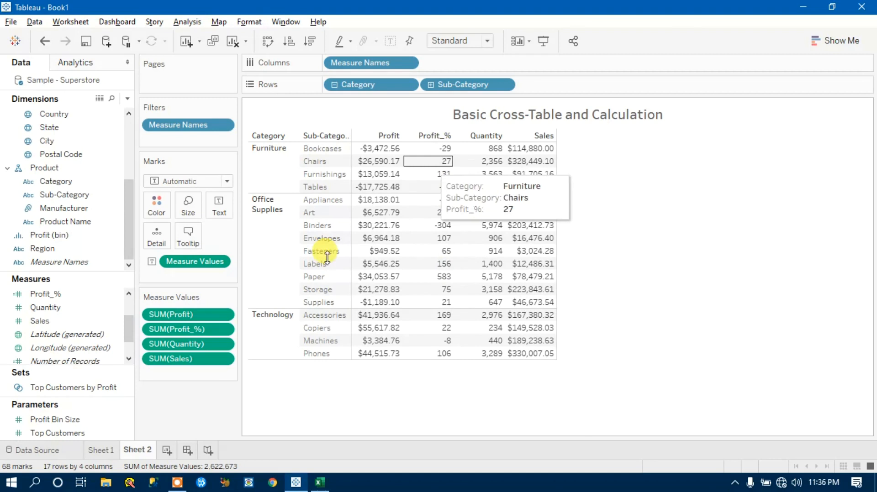
Format SUM(Profit_%) as Percentage with 2 decimal places, and close the formatting options
{"action": "left_click", "coordinate": [223, 314]}
{"action": "left_click", "coordinate": [383, 418]}
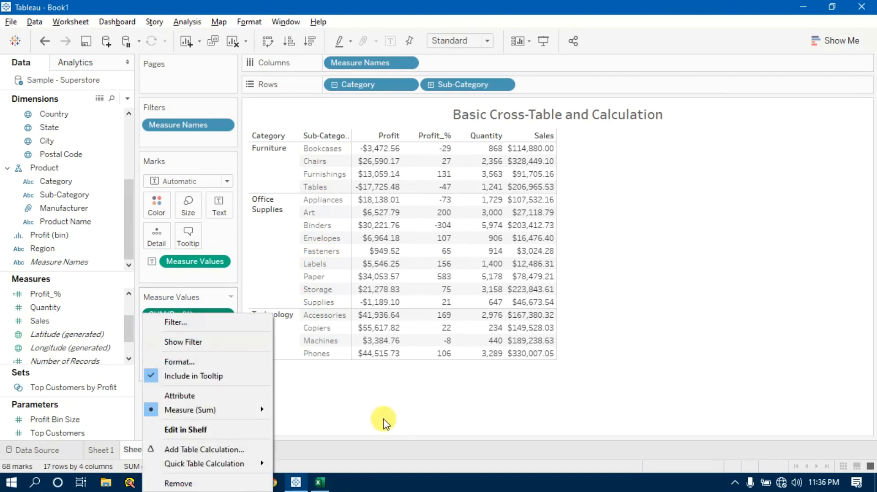
{"action": "left_click", "coordinate": [223, 327]}
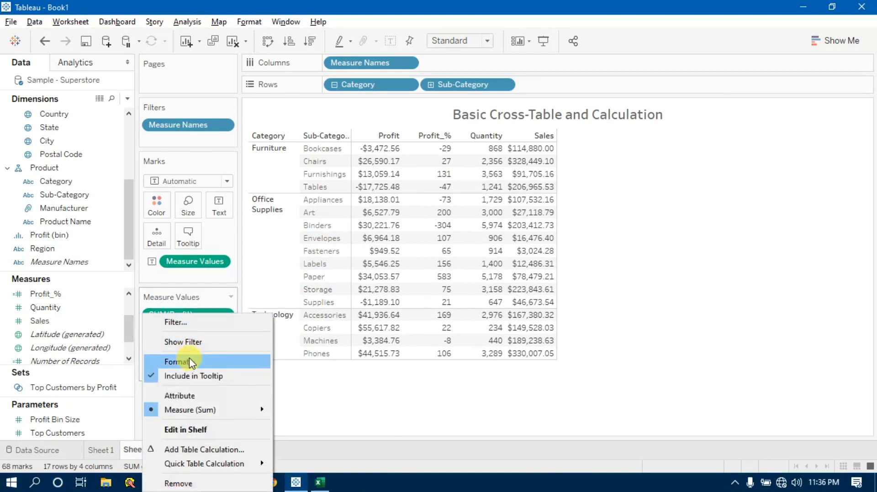
{"action": "left_click", "coordinate": [178, 362]}
{"action": "left_click", "coordinate": [120, 142]}
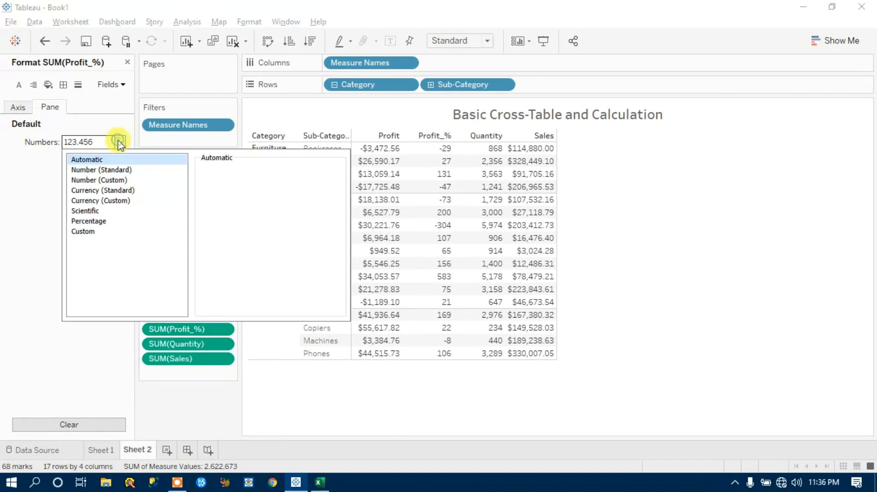
{"action": "left_click", "coordinate": [97, 223]}
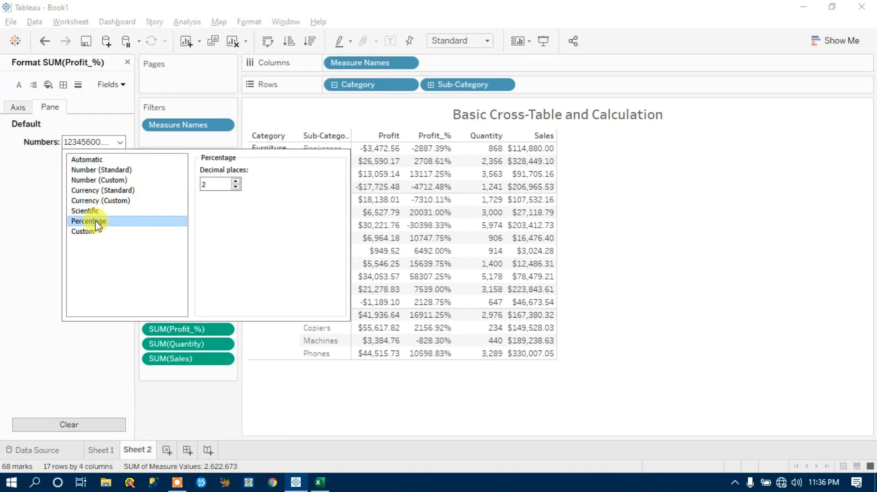
{"action": "left_click", "coordinate": [698, 201]}
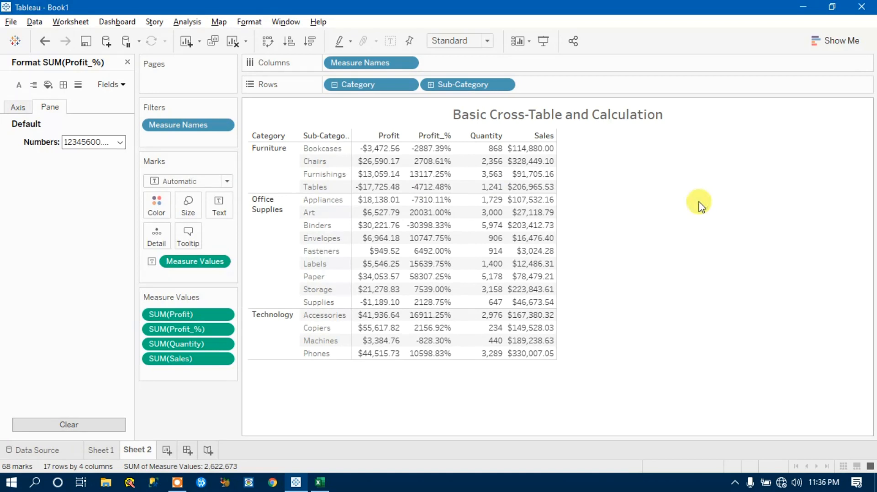
{"action": "left_click", "coordinate": [127, 63]}
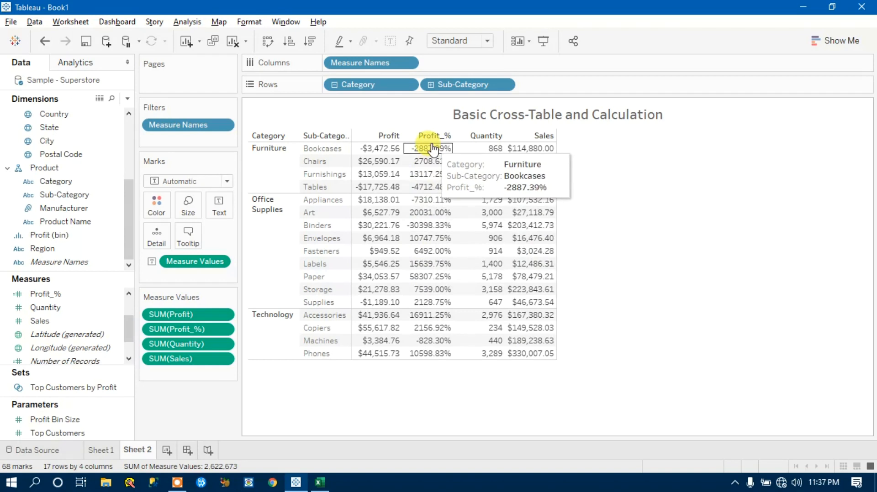
Switch to the StoreData.xlsx workbook in Excel and turn on filtering for the header row
{"action": "left_click", "coordinate": [322, 488]}
{"action": "left_click", "coordinate": [366, 284]}
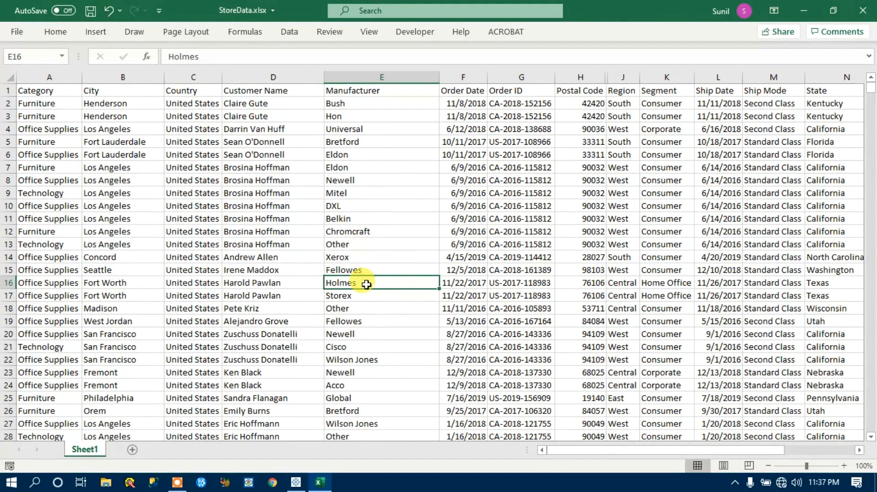
{"action": "key", "text": "alt+Tab"}
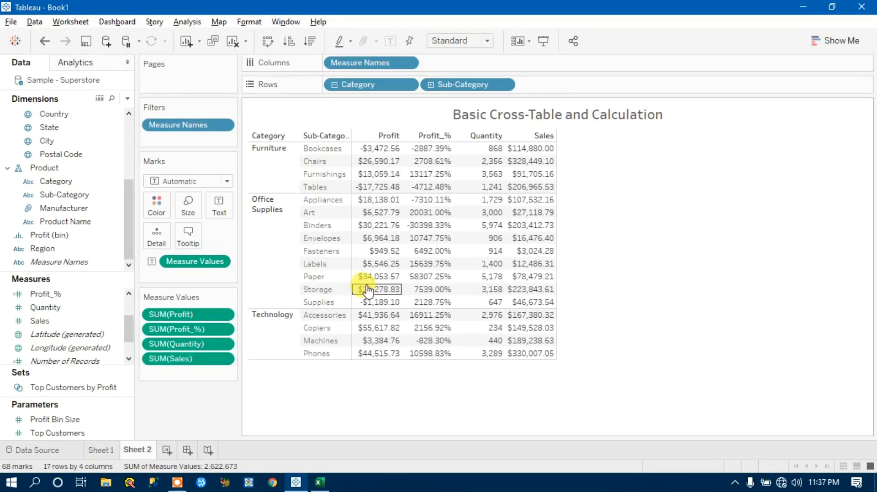
{"action": "key", "text": "alt+Tab"}
{"action": "key", "text": "ctrl+Home"}
{"action": "key", "text": "alt+a"}
{"action": "key", "text": "t"}
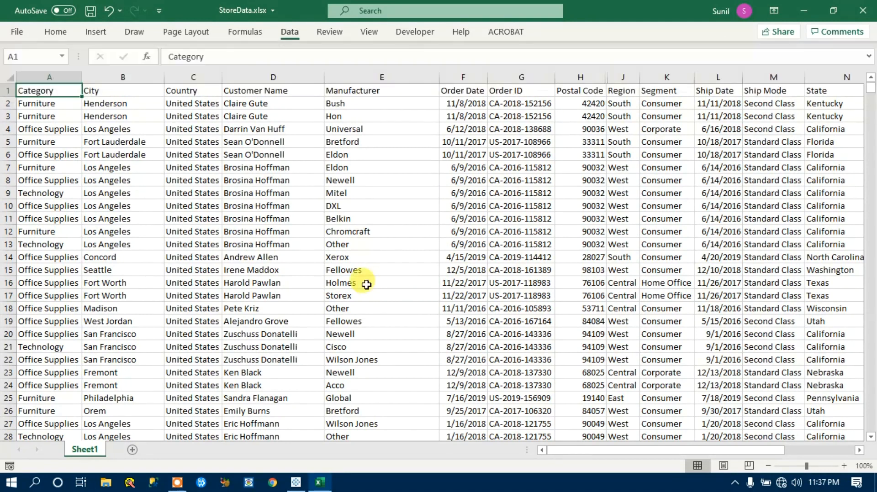
Filter the Category column to show only Furniture
{"action": "key", "text": "alt+Down"}
{"action": "key", "text": "Down"}
{"action": "key", "text": "Down"}
{"action": "key", "text": "Down"}
{"action": "key", "text": "Down"}
{"action": "key", "text": "Down"}
{"action": "key", "text": "Down"}
{"action": "key", "text": "Down"}
{"action": "key", "text": "Up"}
{"action": "key", "text": "space"}
{"action": "key", "text": "Down"}
{"action": "key", "text": "space"}
{"action": "key", "text": "Return"}
Filter the Sub-Category column to show only Bookcases
{"action": "key", "text": "Right"}
{"action": "key", "text": "Right"}
{"action": "key", "text": "Right"}
{"action": "key", "text": "Right"}
{"action": "key", "text": "Right"}
{"action": "key", "text": "Right"}
{"action": "key", "text": "Right"}
{"action": "key", "text": "Right"}
{"action": "key", "text": "Right"}
{"action": "key", "text": "Right"}
{"action": "key", "text": "Right"}
{"action": "key", "text": "Right"}
{"action": "key", "text": "Right"}
{"action": "key", "text": "Right"}
{"action": "key", "text": "Right"}
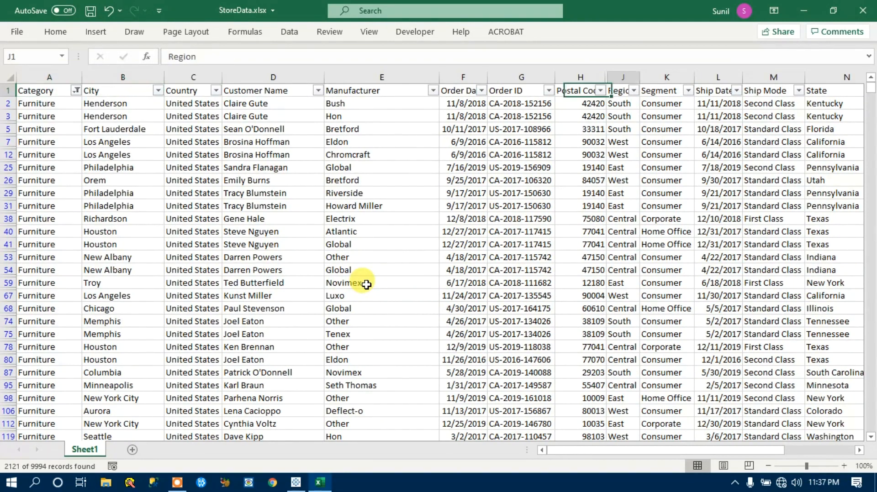
{"action": "key", "text": "Left"}
{"action": "key", "text": "Left"}
{"action": "key", "text": "Left"}
{"action": "key", "text": "Left"}
{"action": "key", "text": "Left"}
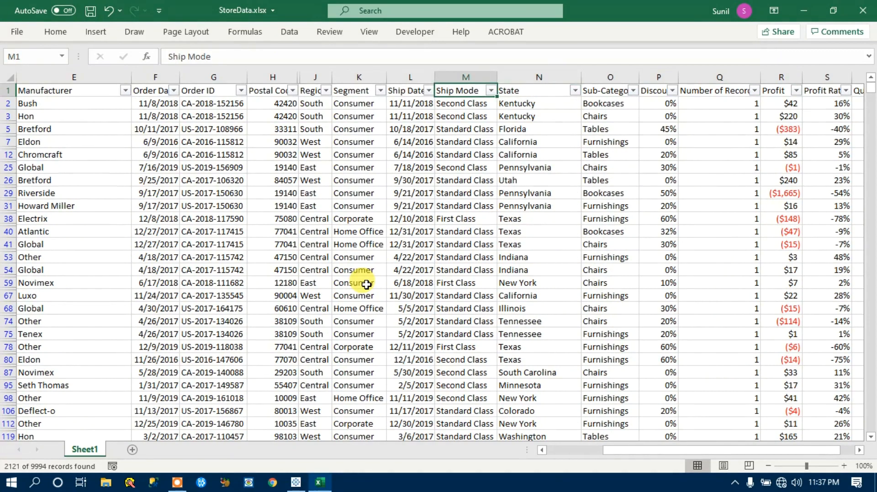
{"action": "key", "text": "Right"}
{"action": "key", "text": "Right"}
{"action": "key", "text": "alt+Down"}
{"action": "key", "text": "space"}
{"action": "key", "text": "Down"}
{"action": "key", "text": "space"}
{"action": "key", "text": "Return"}
Examine the Profit, Profit Ratio and following columns for the filtered Bookcases rows
{"action": "key", "text": "Down"}
{"action": "key", "text": "Right"}
{"action": "key", "text": "Right"}
{"action": "key", "text": "Right"}
{"action": "key", "text": "Right"}
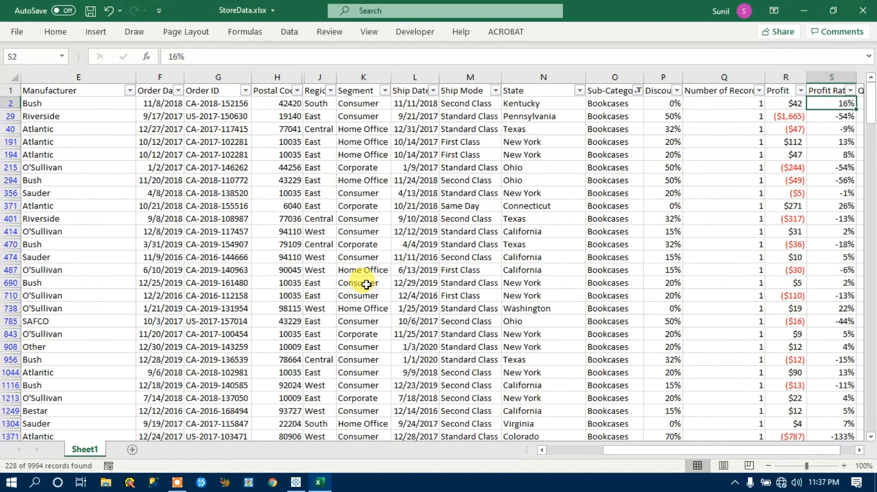
{"action": "key", "text": "Right"}
{"action": "key", "text": "Right"}
{"action": "key", "text": "Right"}
{"action": "key", "text": "Right"}
{"action": "key", "text": "Right"}
{"action": "key", "text": "Right"}
{"action": "key", "text": "Left"}
{"action": "key", "text": "Left"}
{"action": "key", "text": "Left"}
{"action": "key", "text": "Left"}
Switch to Tableau and view the row-level data of Sample - Superstore, bringing the Profit, Profit_% and Sales columns into view
{"action": "key", "text": "alt+Tab"}
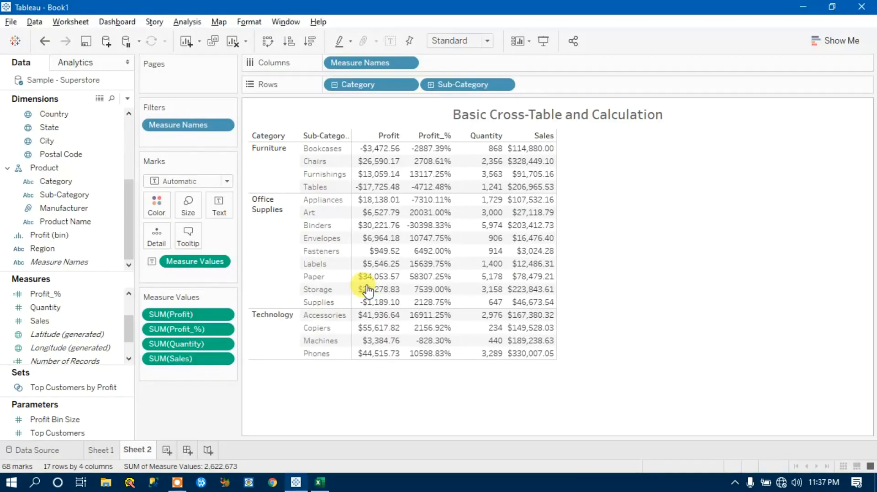
{"action": "left_click", "coordinate": [100, 99]}
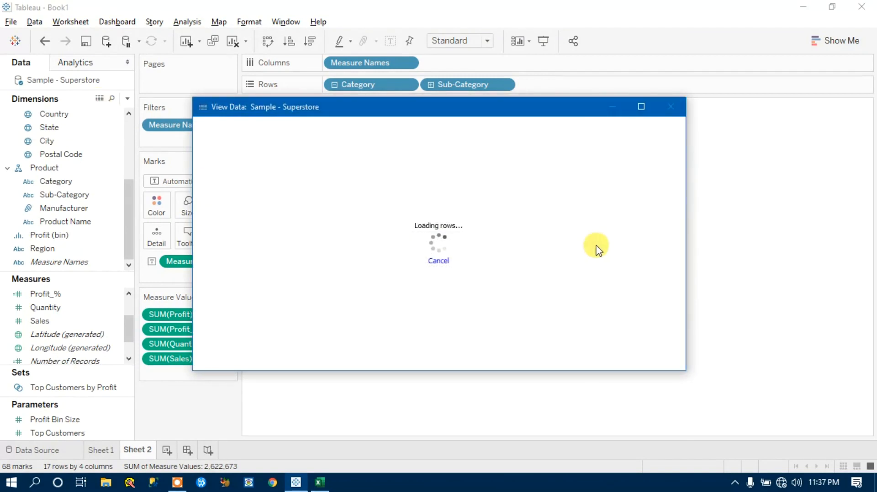
{"action": "left_click_drag", "start_coordinate": [382, 361], "coordinate": [622, 372]}
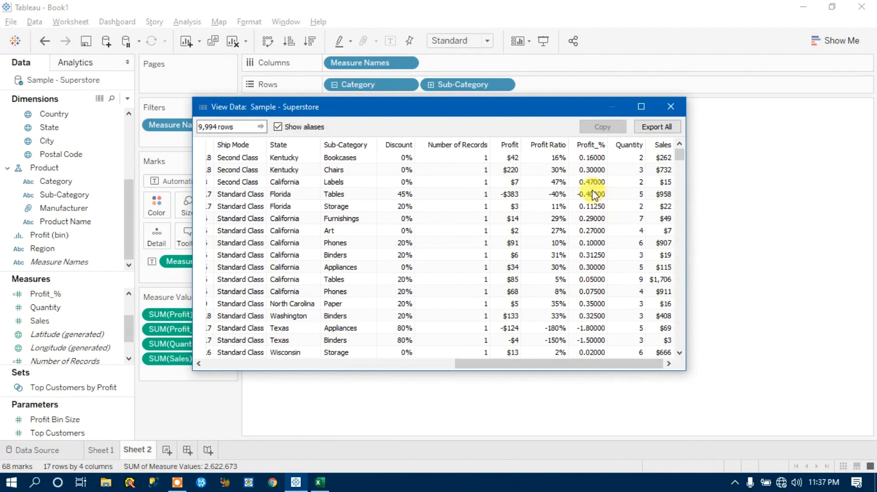
Compare the Profit, Sales and Profit_% values in the first Bookcases row
{"action": "left_click", "coordinate": [513, 157]}
{"action": "left_click", "coordinate": [662, 157]}
{"action": "left_click", "coordinate": [537, 366]}
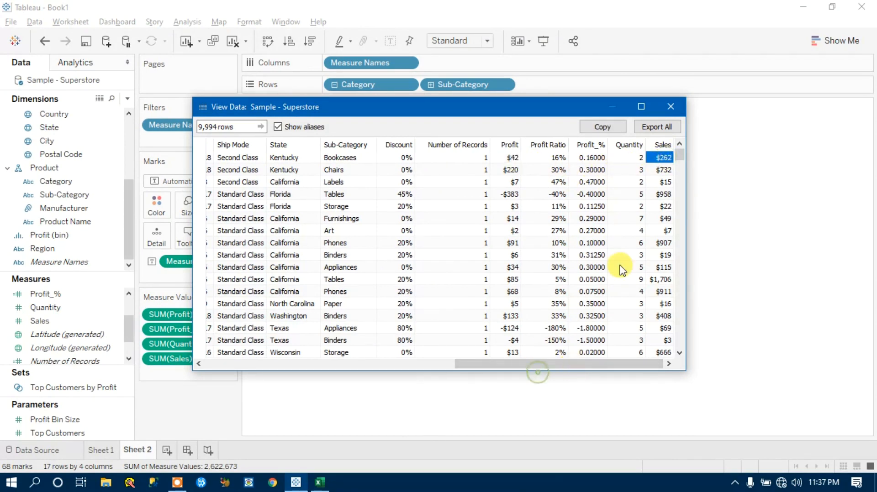
{"action": "left_click", "coordinate": [513, 158]}
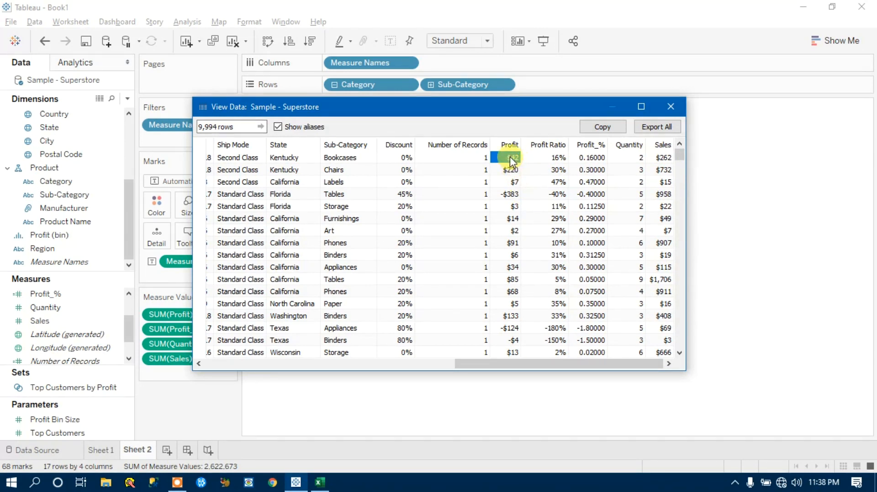
{"action": "left_click", "coordinate": [591, 159]}
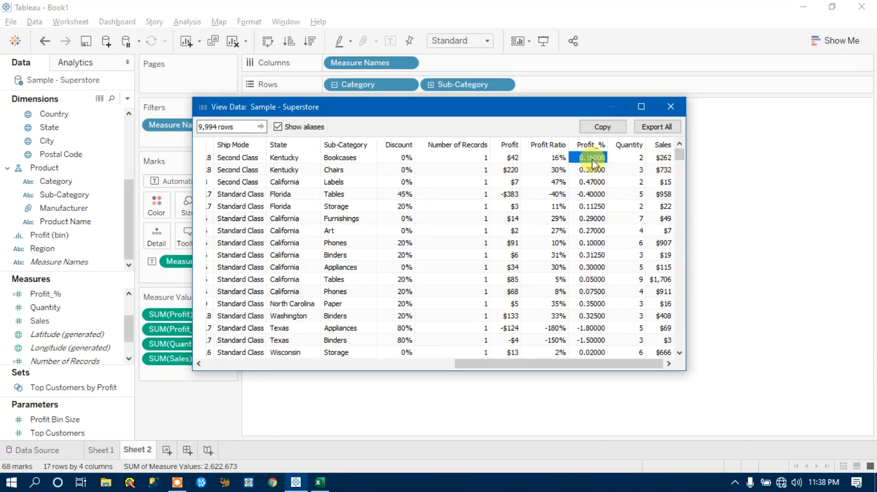
Check the Profit_% values in further rows down to the end of the data, and close the data view
{"action": "left_click", "coordinate": [592, 194]}
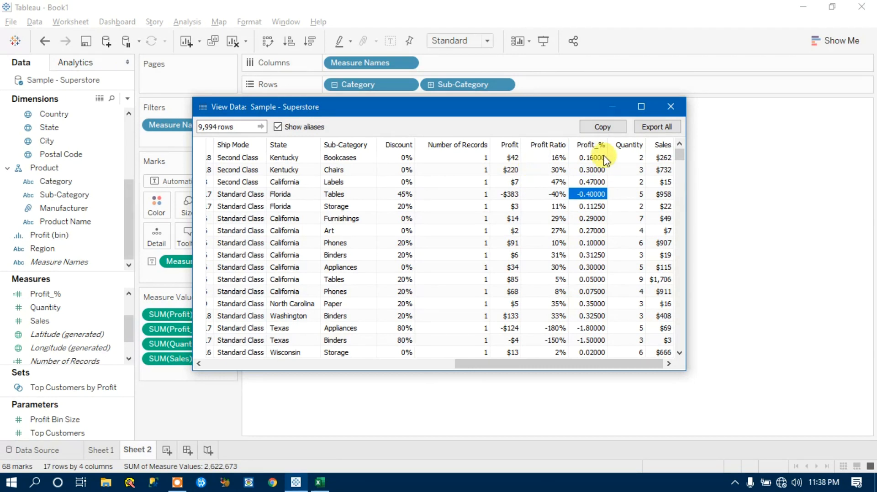
{"action": "left_click", "coordinate": [591, 207]}
{"action": "left_click", "coordinate": [589, 221]}
{"action": "left_click", "coordinate": [589, 257]}
{"action": "left_click", "coordinate": [589, 293]}
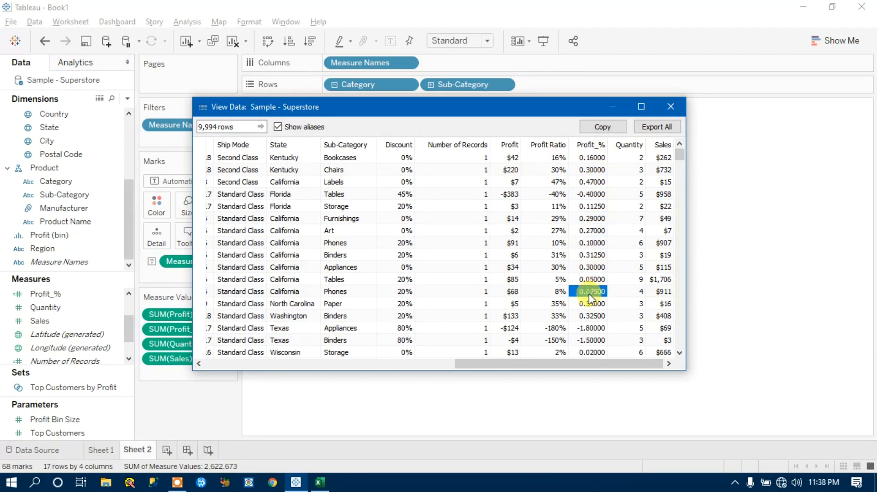
{"action": "left_click", "coordinate": [589, 328]}
{"action": "left_click_drag", "start_coordinate": [679, 154], "coordinate": [680, 373]}
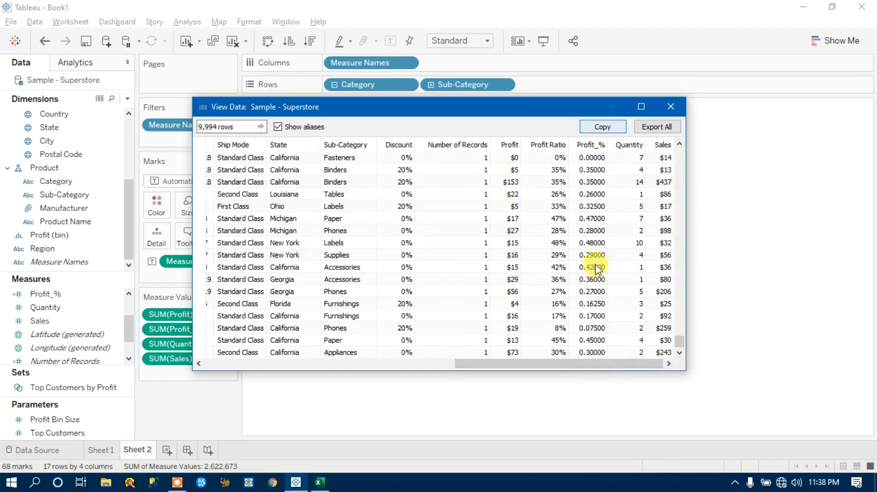
{"action": "left_click", "coordinate": [670, 108]}
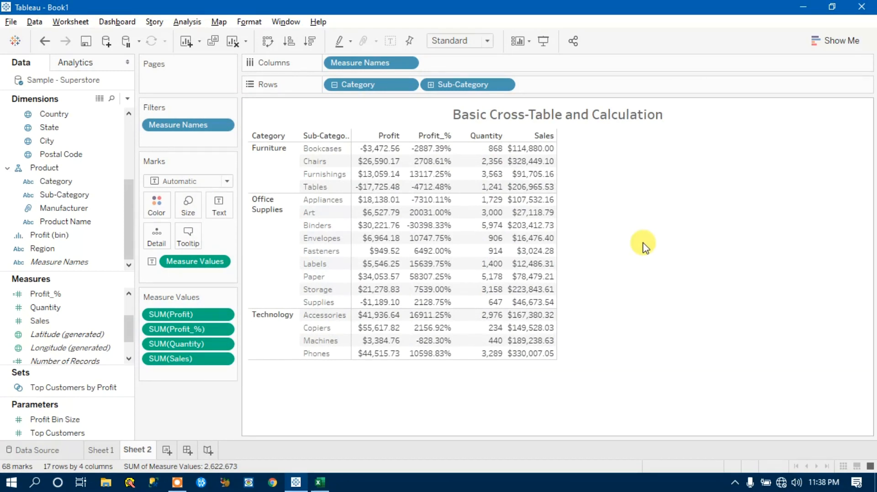
{"action": "left_click", "coordinate": [319, 151]}
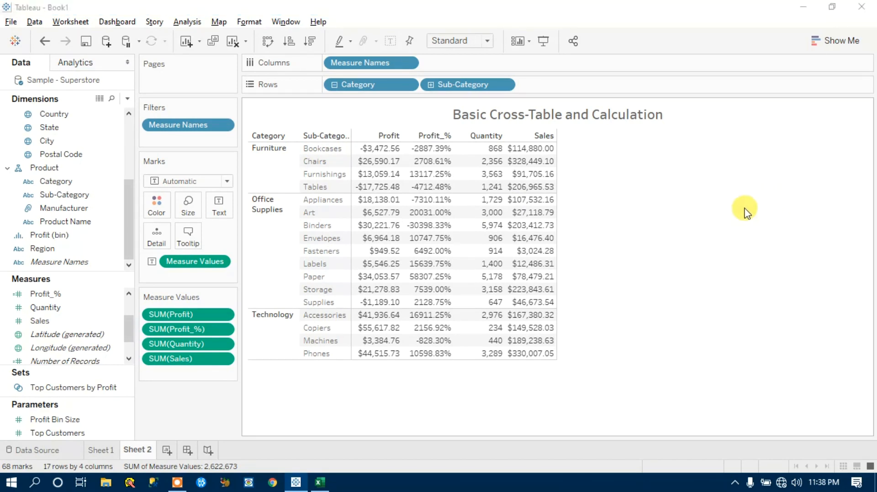
Switch to the StoreData.xlsx workbook in Excel and look across the filtered columns, ending at cell U2 beside Quantity
{"action": "key", "text": "alt+Tab"}
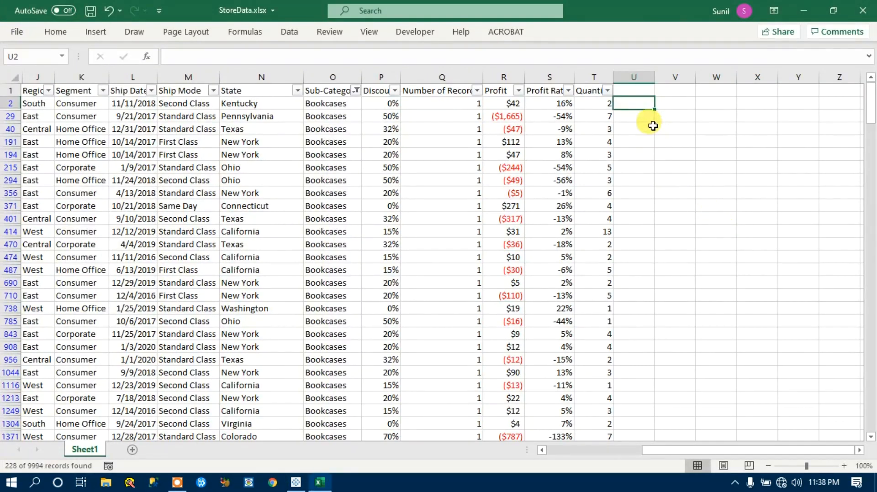
{"action": "left_click", "coordinate": [216, 138]}
{"action": "key", "text": "Left"}
{"action": "key", "text": "Left"}
{"action": "key", "text": "Left"}
{"action": "key", "text": "Left"}
{"action": "key", "text": "Left"}
{"action": "key", "text": "Left"}
{"action": "key", "text": "Left"}
{"action": "key", "text": "Left"}
{"action": "key", "text": "Left"}
{"action": "key", "text": "Left"}
{"action": "key", "text": "Left"}
{"action": "key", "text": "Left"}
{"action": "key", "text": "Right"}
{"action": "key", "text": "Right"}
{"action": "key", "text": "Right"}
{"action": "key", "text": "Right"}
{"action": "key", "text": "Right"}
{"action": "key", "text": "Right"}
{"action": "key", "text": "Right"}
{"action": "key", "text": "Right"}
{"action": "key", "text": "Right"}
{"action": "key", "text": "Right"}
{"action": "key", "text": "Right"}
{"action": "key", "text": "Right"}
{"action": "key", "text": "Right"}
{"action": "key", "text": "Right"}
{"action": "key", "text": "Right"}
{"action": "key", "text": "Right"}
{"action": "key", "text": "Left"}
{"action": "key", "text": "Left"}
{"action": "key", "text": "Left"}
{"action": "key", "text": "Right"}
{"action": "key", "text": "Right"}
{"action": "key", "text": "Right"}
{"action": "key", "text": "Right"}
{"action": "key", "text": "Right"}
{"action": "key", "text": "Right"}
{"action": "key", "text": "Right"}
{"action": "key", "text": "Right"}
{"action": "key", "text": "Right"}
{"action": "key", "text": "Right"}
{"action": "key", "text": "Right"}
{"action": "key", "text": "Right"}
{"action": "key", "text": "Right"}
{"action": "key", "text": "Right"}
{"action": "key", "text": "Left"}
{"action": "key", "text": "Left"}
{"action": "key", "text": "Left"}
{"action": "key", "text": "Left"}
{"action": "key", "text": "Left"}
{"action": "key", "text": "Left"}
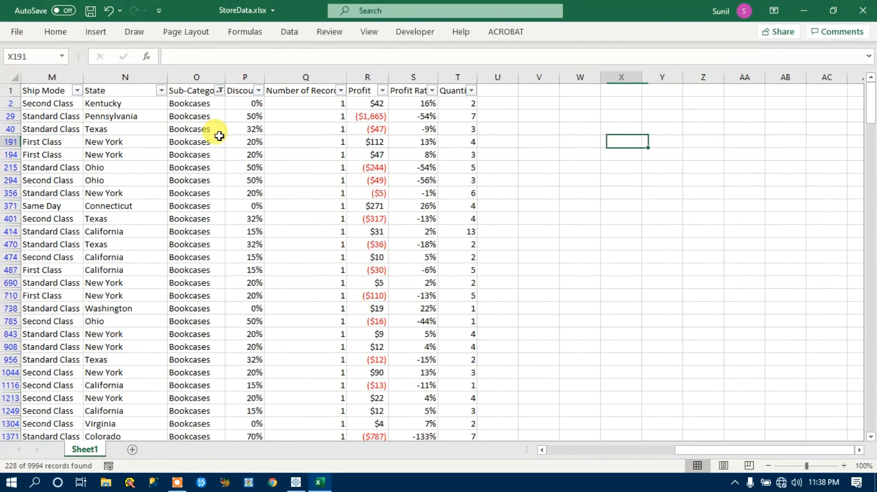
{"action": "key", "text": "Up"}
{"action": "key", "text": "Up"}
{"action": "key", "text": "Up"}
{"action": "key", "text": "Left"}
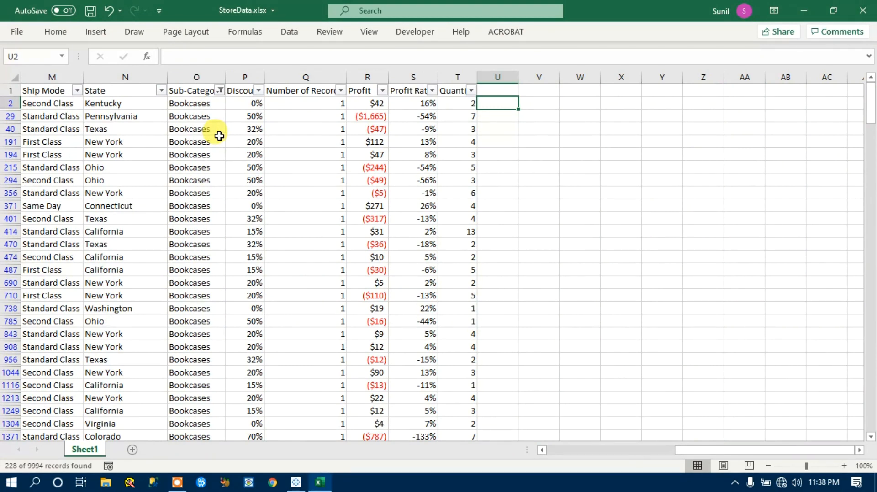
{"action": "type", "text": "="}
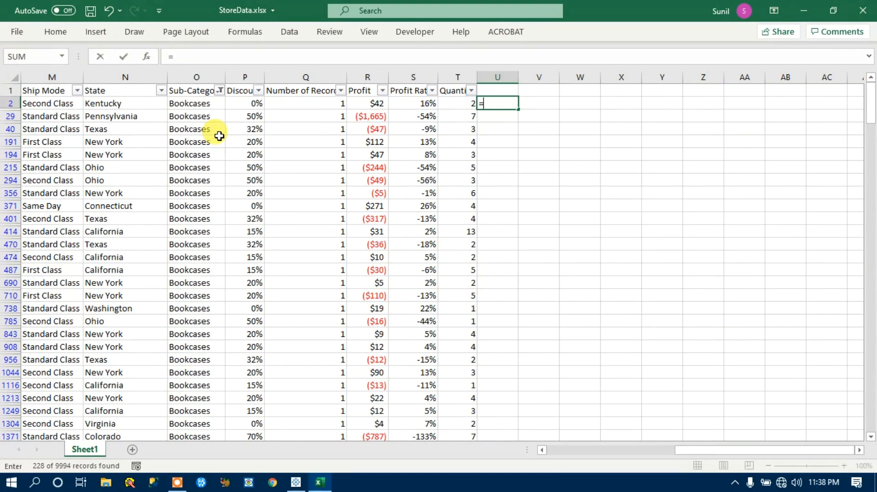
{"action": "key", "text": "Left"}
{"action": "key", "text": "Left"}
{"action": "key", "text": "Left"}
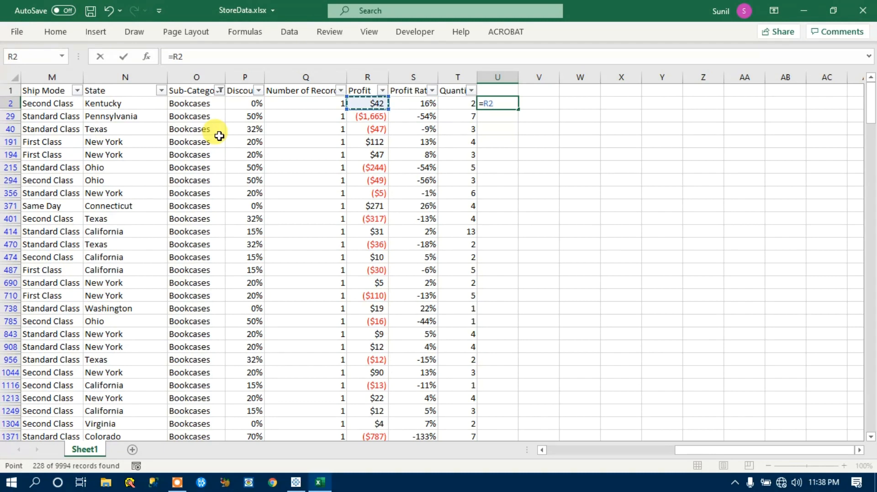
{"action": "type", "text": "/"}
{"action": "key", "text": "Escape"}
Turn off filtering for the header row and select the whole data range
{"action": "key", "text": "alt+a"}
{"action": "key", "text": "t"}
{"action": "key", "text": "Down"}
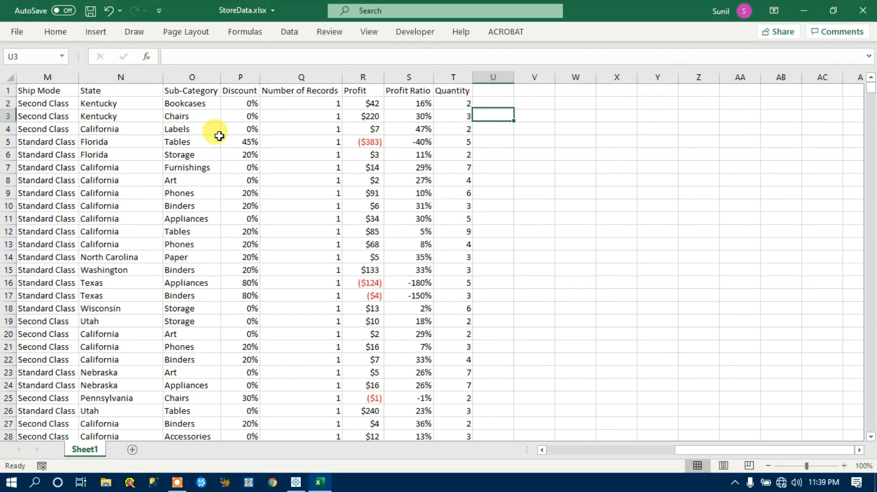
{"action": "key", "text": "Left"}
{"action": "key", "text": "Left"}
{"action": "key", "text": "Left"}
{"action": "key", "text": "Left"}
{"action": "key", "text": "Left"}
{"action": "key", "text": "Left"}
{"action": "key", "text": "Left"}
{"action": "key", "text": "Left"}
{"action": "key", "text": "Left"}
{"action": "key", "text": "Left"}
{"action": "key", "text": "Left"}
{"action": "key", "text": "Left"}
{"action": "key", "text": "Left"}
{"action": "key", "text": "Left"}
{"action": "key", "text": "Left"}
{"action": "key", "text": "Left"}
{"action": "key", "text": "Left"}
{"action": "key", "text": "Left"}
{"action": "key", "text": "Left"}
{"action": "key", "text": "ctrl+a"}
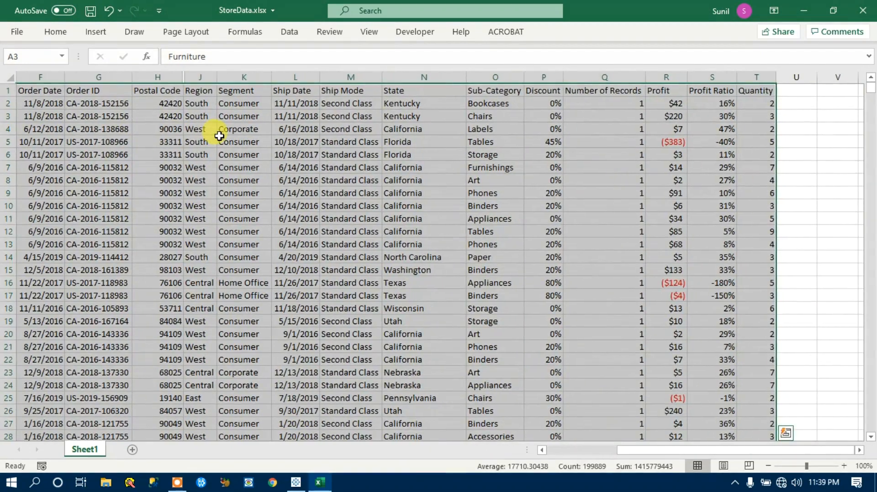
Undo the filtering and the earlier worksheet changes until the Sales column is back after Quantity
{"action": "key", "text": "ctrl+z"}
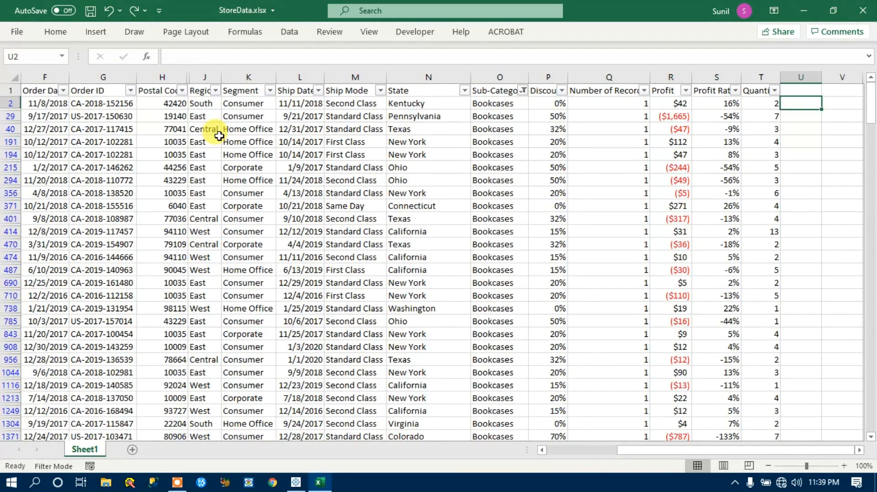
{"action": "key", "text": "ctrl+z"}
{"action": "key", "text": "ctrl+z"}
{"action": "key", "text": "ctrl+z"}
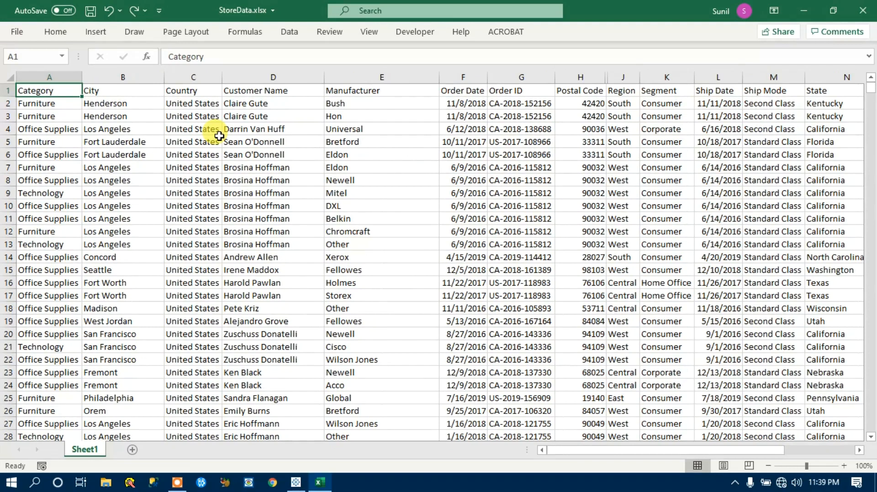
{"action": "key", "text": "ctrl+z"}
{"action": "key", "text": "ctrl+z"}
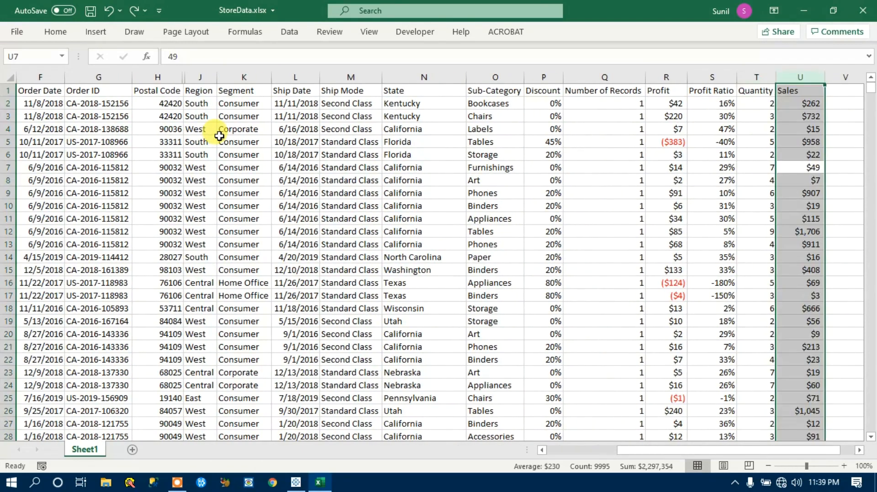
{"action": "key", "text": "ctrl+z"}
{"action": "key", "text": "ctrl+z"}
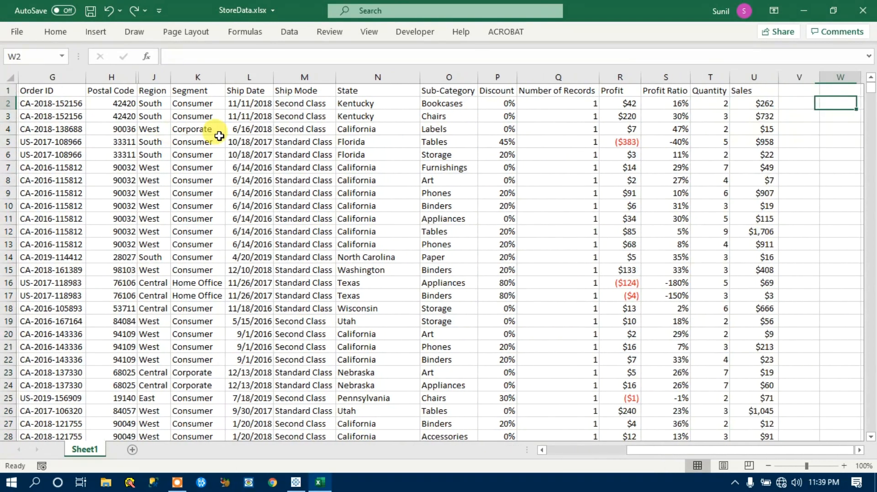
{"action": "key", "text": "ctrl+z"}
{"action": "key", "text": "ctrl+z"}
{"action": "key", "text": "ctrl+z"}
{"action": "key", "text": "ctrl+z"}
{"action": "key", "text": "ctrl+z"}
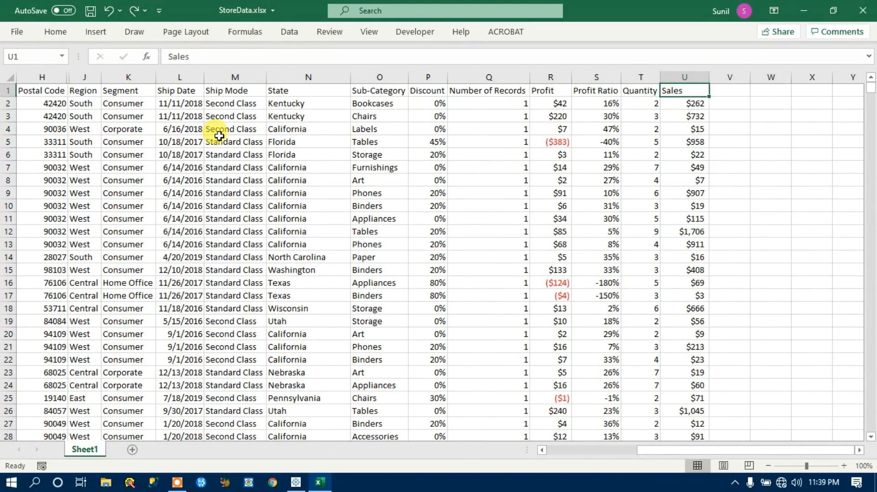
Turn on filtering for the header row of the data, starting from the Category heading in cell A1
{"action": "key", "text": "Left"}
{"action": "key", "text": "Left"}
{"action": "key", "text": "alt+a"}
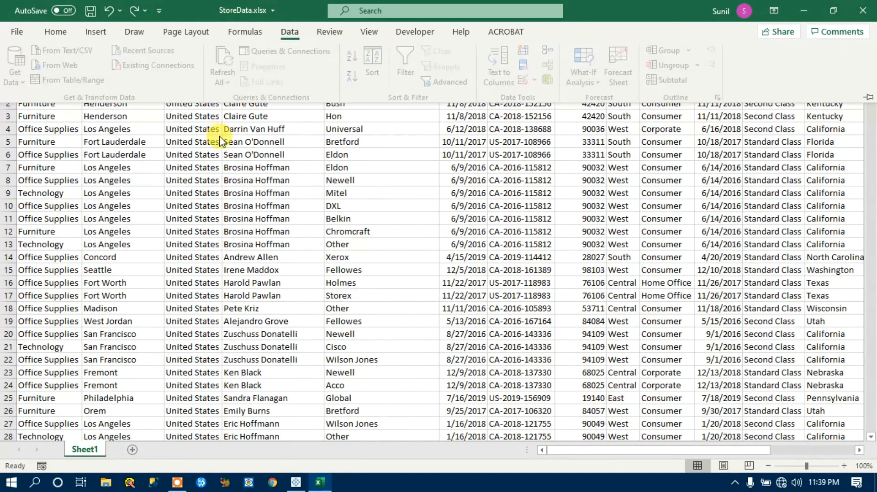
{"action": "key", "text": "t"}
{"action": "key", "text": "Down"}
{"action": "key", "text": "Up"}
Filter the Category column to show only the Furniture rows
{"action": "key", "text": "alt+Down"}
{"action": "key", "text": "Down"}
{"action": "key", "text": "Down"}
{"action": "key", "text": "Down"}
{"action": "key", "text": "Down"}
{"action": "key", "text": "Down"}
{"action": "key", "text": "Down"}
{"action": "key", "text": "Down"}
{"action": "key", "text": "Down"}
{"action": "key", "text": "Down"}
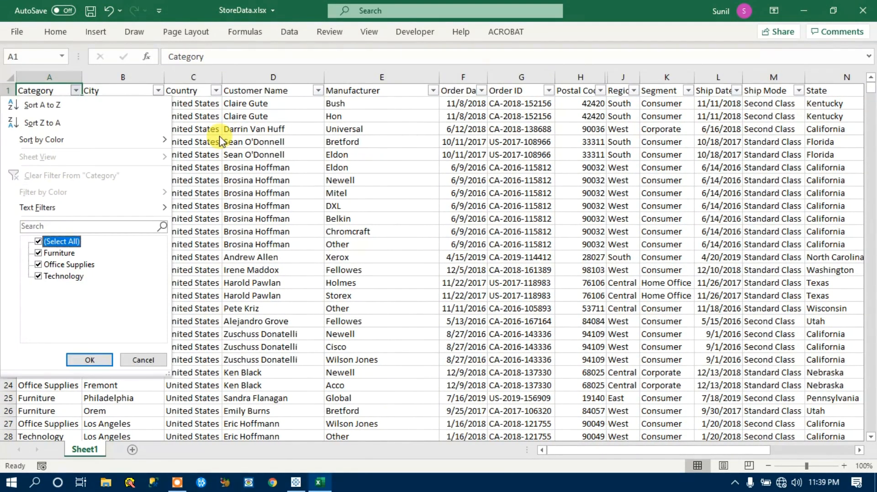
{"action": "key", "text": "space"}
{"action": "key", "text": "Down"}
{"action": "key", "text": "space"}
{"action": "key", "text": "Return"}
Filter the Sub-Category column to show only Bookcases
{"action": "key", "text": "ctrl+Right"}
{"action": "key", "text": "Left"}
{"action": "key", "text": "Left"}
{"action": "key", "text": "Left"}
{"action": "key", "text": "Left"}
{"action": "key", "text": "Left"}
{"action": "key", "text": "Left"}
{"action": "key", "text": "Left"}
{"action": "key", "text": "Right"}
{"action": "key", "text": "alt+Down"}
{"action": "key", "text": "Down"}
{"action": "key", "text": "Down"}
{"action": "key", "text": "Down"}
{"action": "key", "text": "Down"}
{"action": "key", "text": "Down"}
{"action": "key", "text": "Down"}
{"action": "key", "text": "Down"}
{"action": "key", "text": "Down"}
{"action": "key", "text": "space"}
{"action": "key", "text": "Down"}
{"action": "key", "text": "space"}
{"action": "key", "text": "Return"}
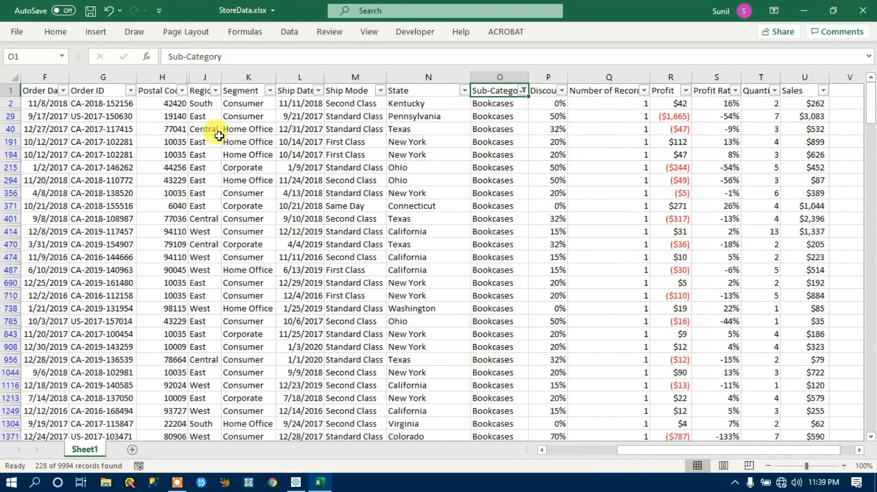
Enter the formula =R2/U2 in cell V2 beside Sales to divide Profit by Sales
{"action": "key", "text": "ctrl+Right"}
{"action": "key", "text": "Right"}
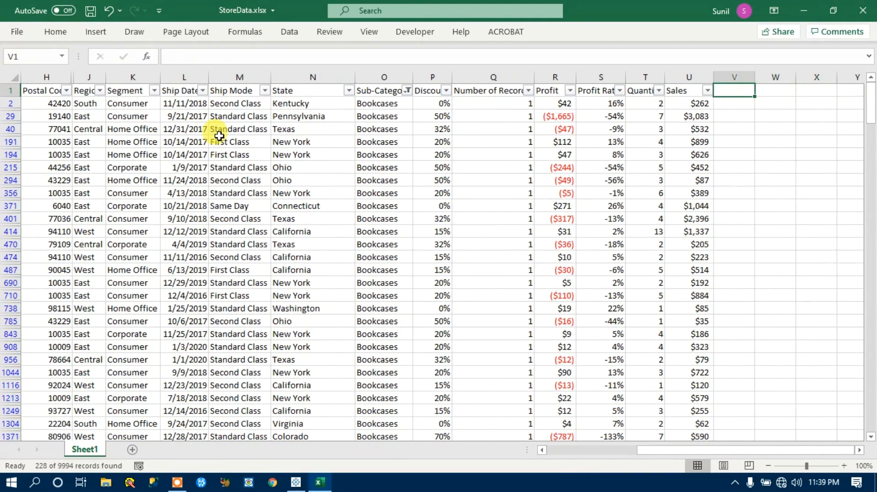
{"action": "key", "text": "Down"}
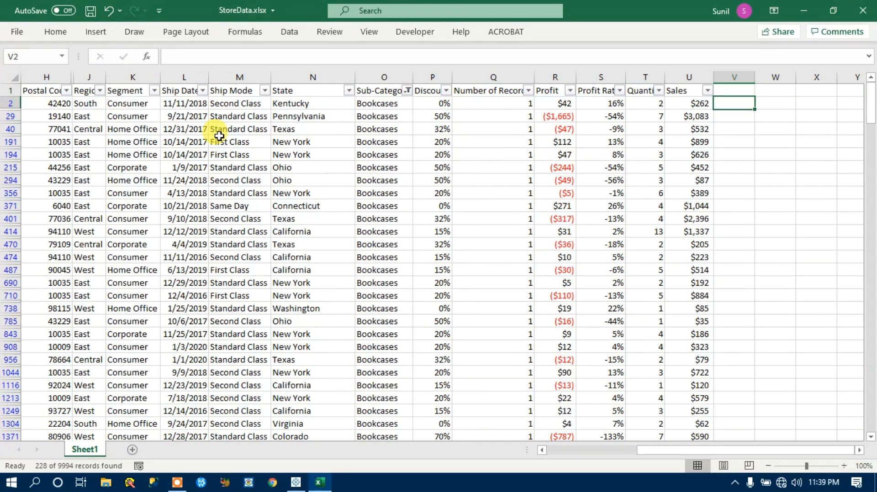
{"action": "type", "text": "="}
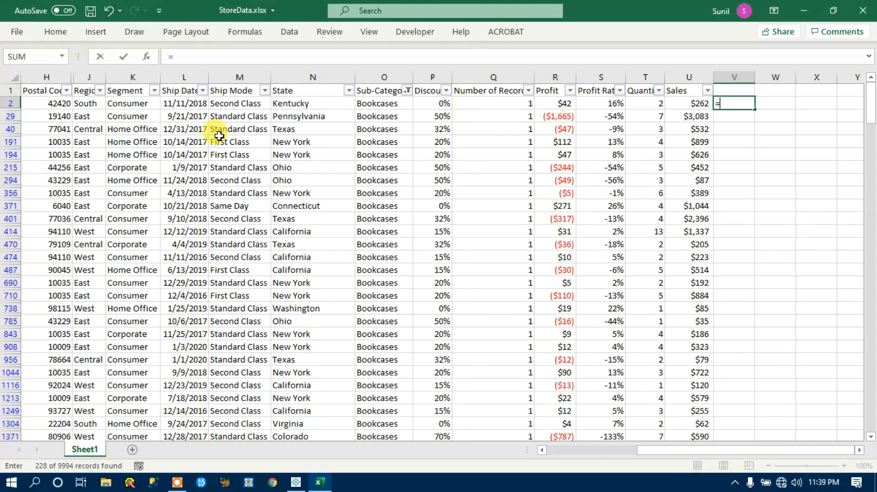
{"action": "key", "text": "Left"}
{"action": "key", "text": "Left"}
{"action": "key", "text": "Left"}
{"action": "key", "text": "Left"}
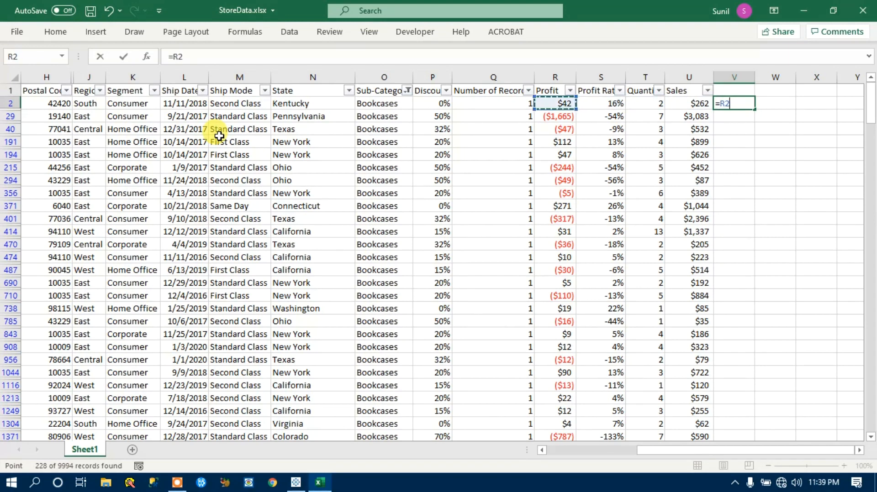
{"action": "type", "text": "/"}
{"action": "key", "text": "Left"}
{"action": "key", "text": "Left"}
{"action": "key", "text": "Right"}
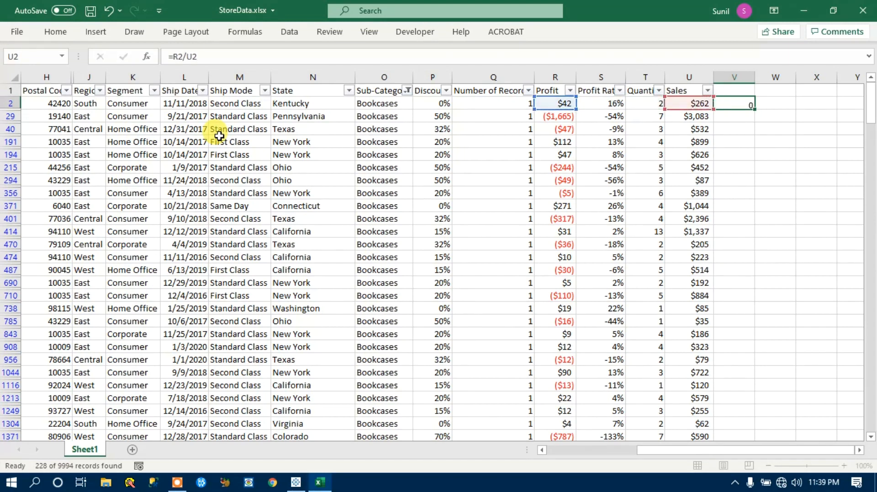
{"action": "key", "text": "Return"}
Copy the ratio formula from V2 down column V through the last filtered row, 9964
{"action": "key", "text": "Up"}
{"action": "key", "text": "ctrl+c"}
{"action": "key", "text": "Left"}
{"action": "key", "text": "ctrl+Down"}
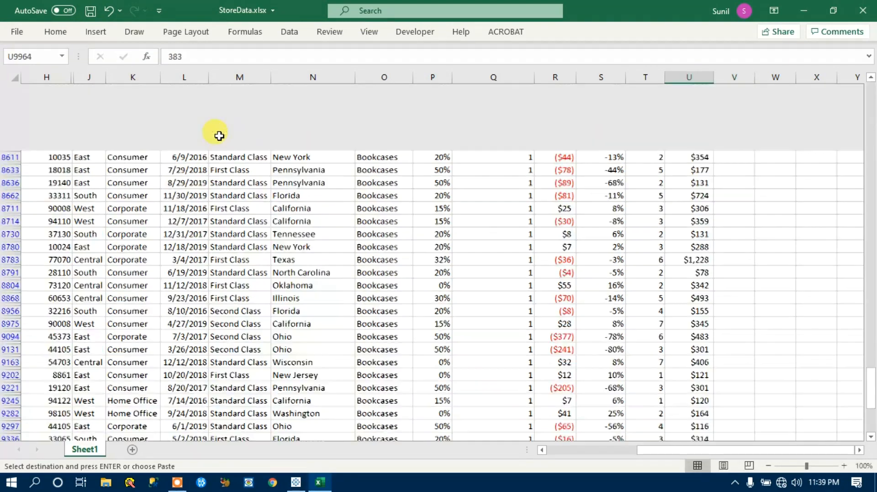
{"action": "key", "text": "Down"}
{"action": "key", "text": "Up"}
{"action": "key", "text": "Right"}
{"action": "key", "text": "ctrl+shift+Up"}
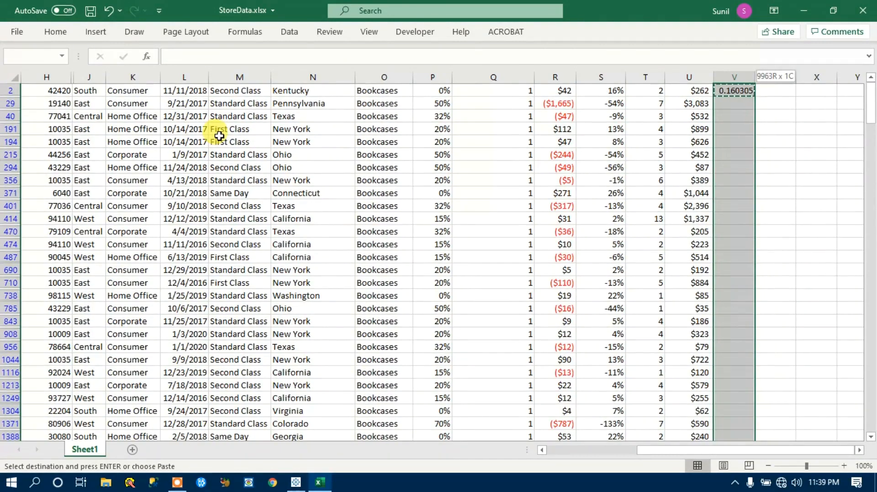
{"action": "key", "text": "ctrl+v"}
{"action": "key", "text": "ctrl+Up"}
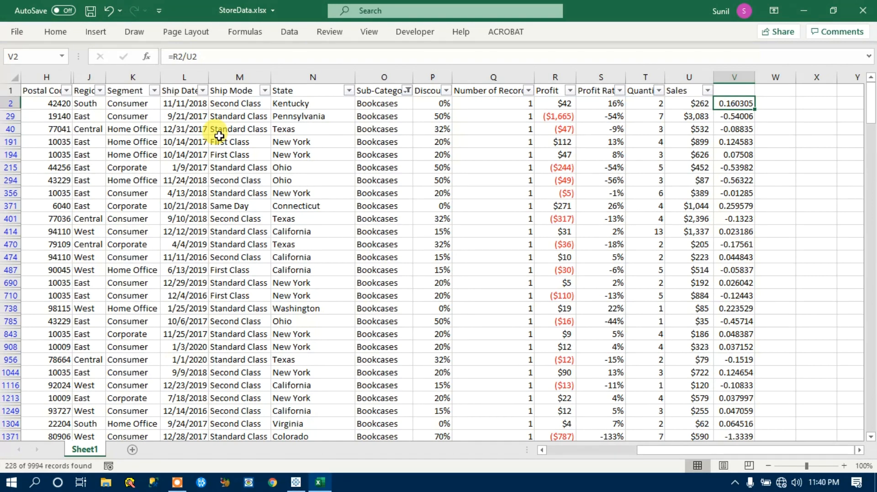
Select the ratios from V2 to V9964 to read their sum, and compare it with the Bookcases Profit_% value in Tableau
{"action": "key", "text": "ctrl+Down"}
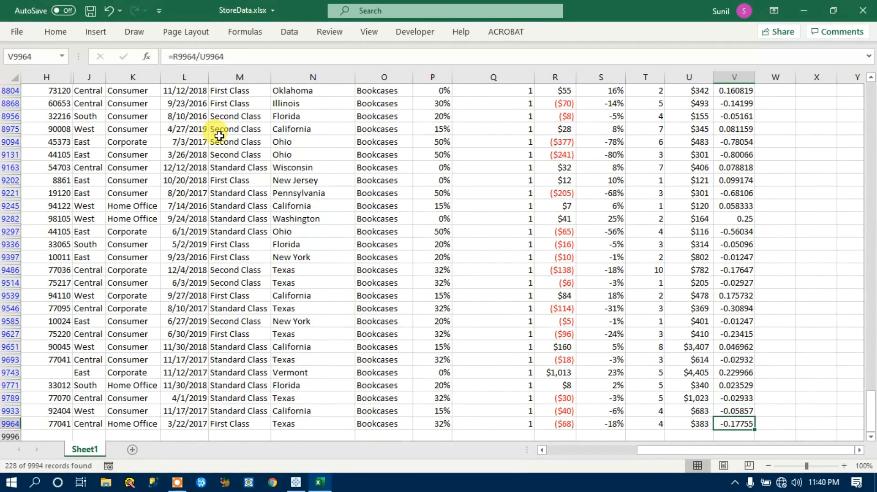
{"action": "key", "text": "ctrl+Up"}
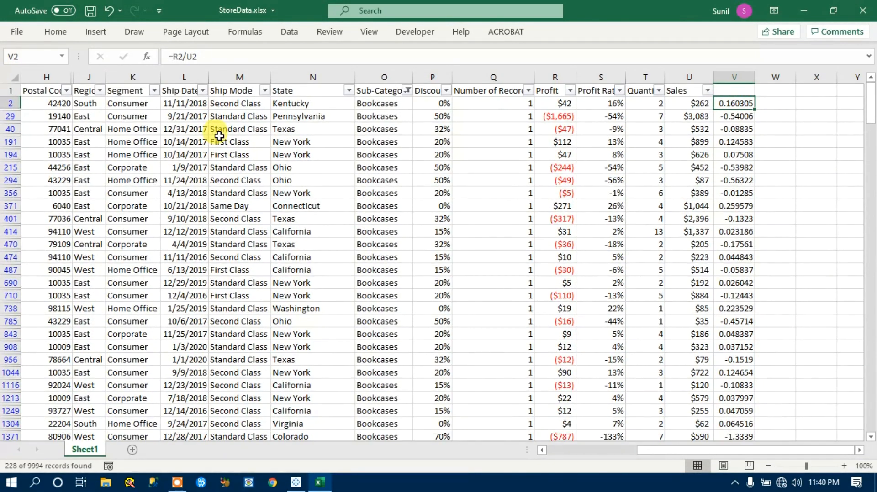
{"action": "key", "text": "ctrl+shift+Down"}
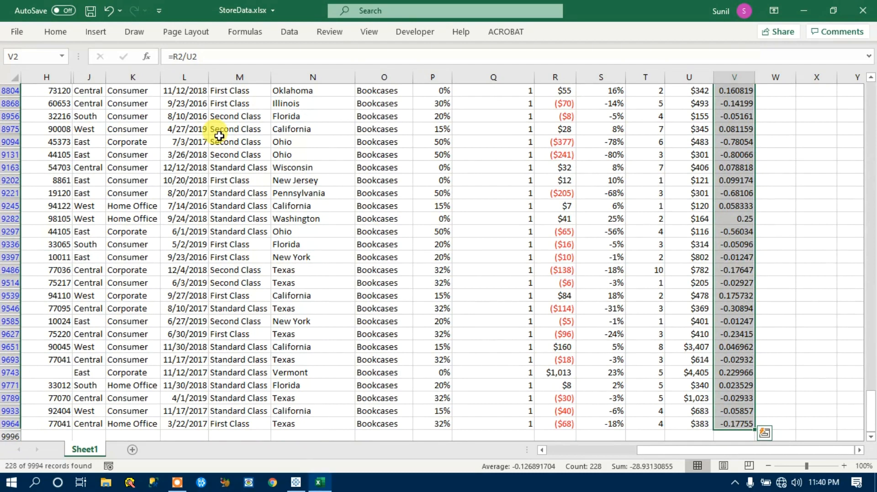
{"action": "key", "text": "alt+Tab"}
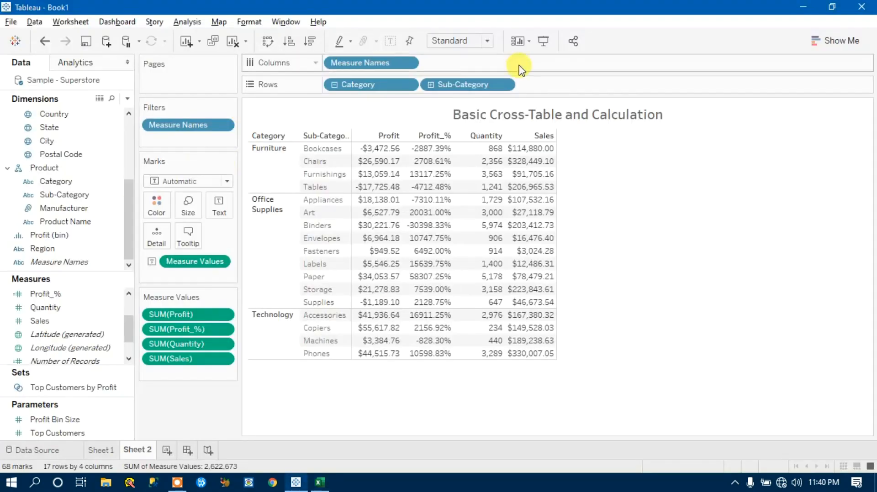
{"action": "mouse_move", "coordinate": [431, 153]}
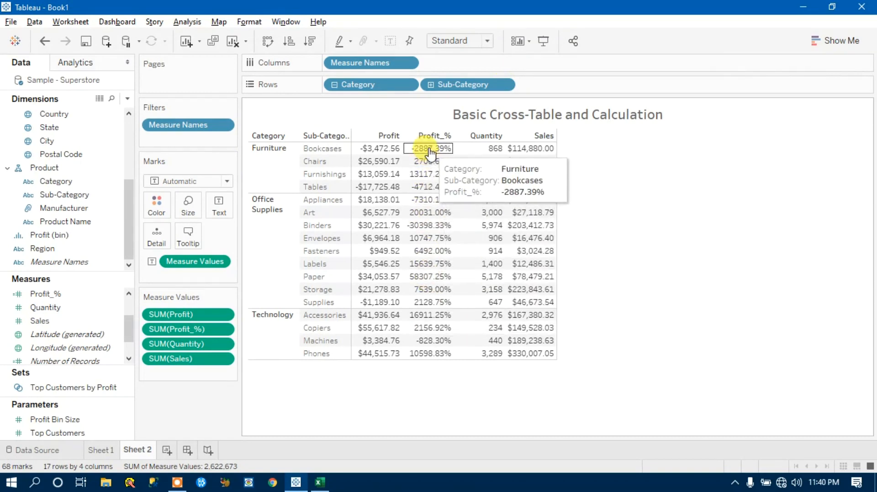
{"action": "mouse_move", "coordinate": [421, 232]}
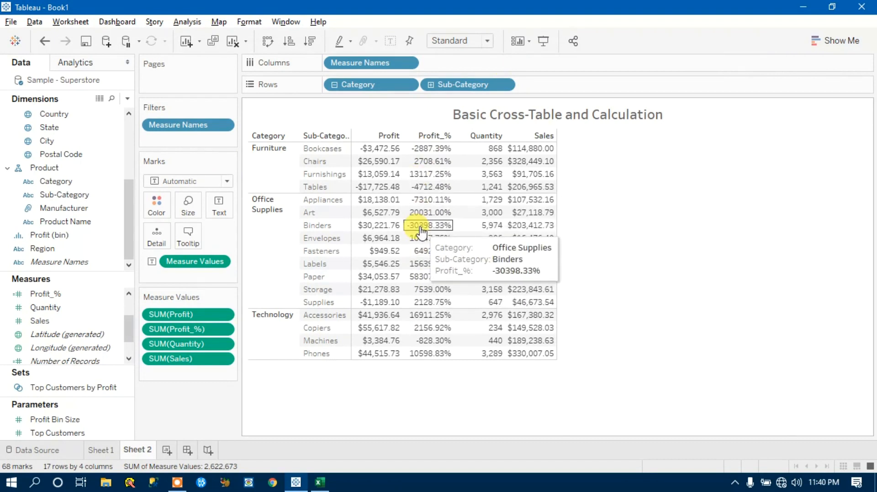
Return to the StoreData.xlsx workbook in Excel, clear the ratio formulas from column V, and switch back to Tableau
{"action": "key", "text": "alt+Tab"}
{"action": "left_click", "coordinate": [743, 181]}
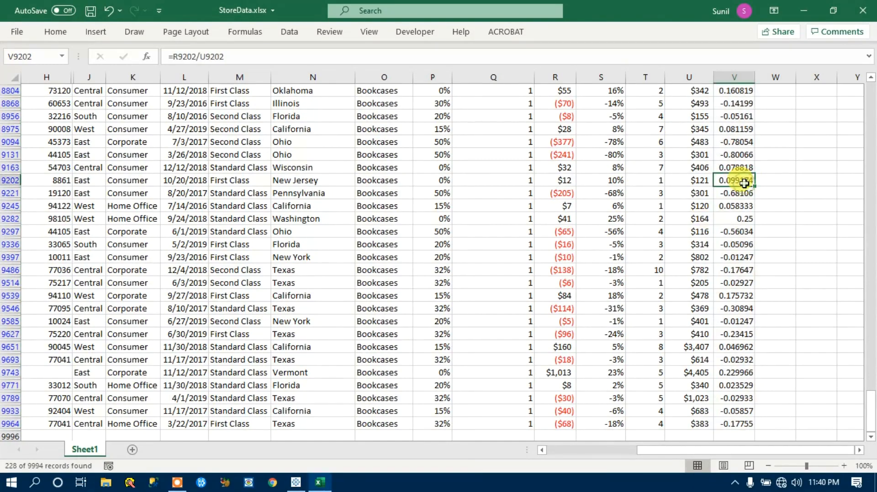
{"action": "key", "text": "ctrl+Up"}
{"action": "scroll", "coordinate": [743, 182], "scroll_direction": "up", "scroll_amount": 1}
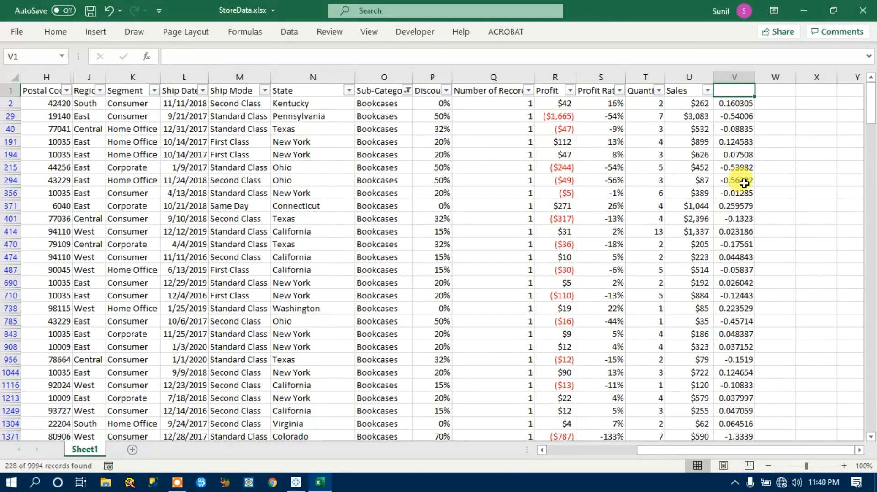
{"action": "key", "text": "ctrl+shift+Down"}
{"action": "key", "text": "ctrl+BackSpace"}
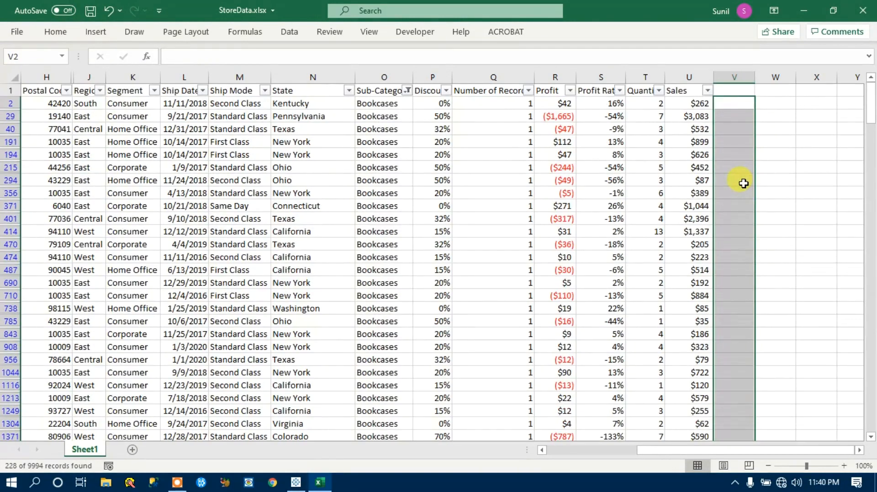
{"action": "left_click", "coordinate": [726, 158]}
{"action": "key", "text": "alt+Tab"}
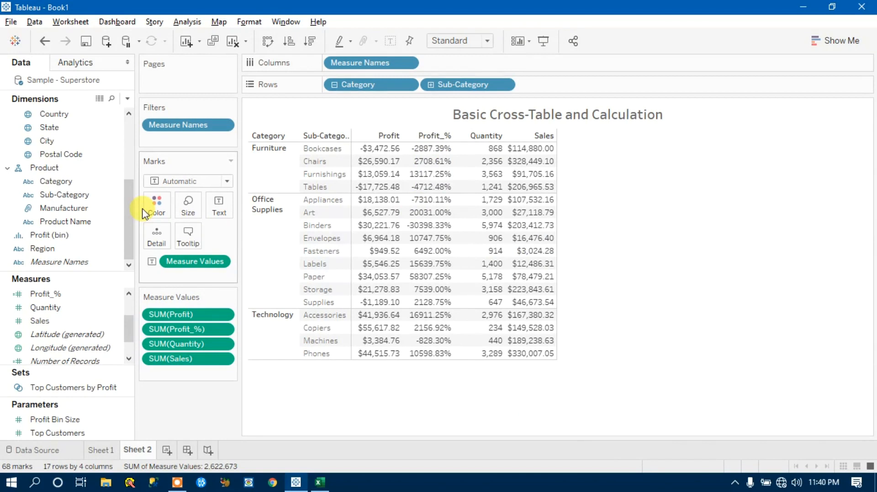
{"action": "left_click", "coordinate": [128, 98]}
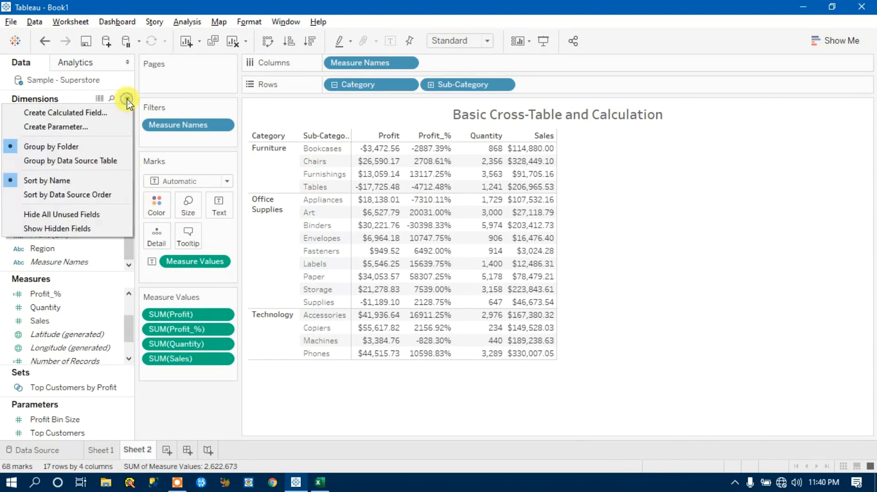
{"action": "left_click", "coordinate": [97, 115]}
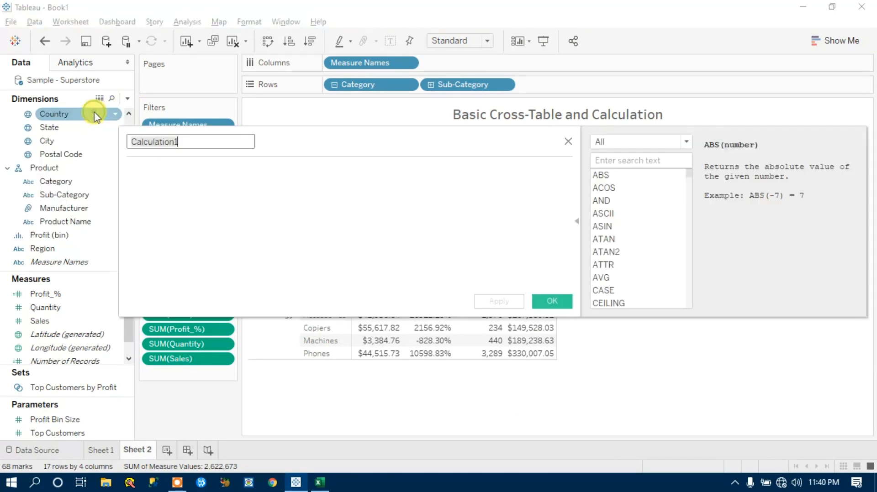
{"action": "left_click", "coordinate": [566, 143]}
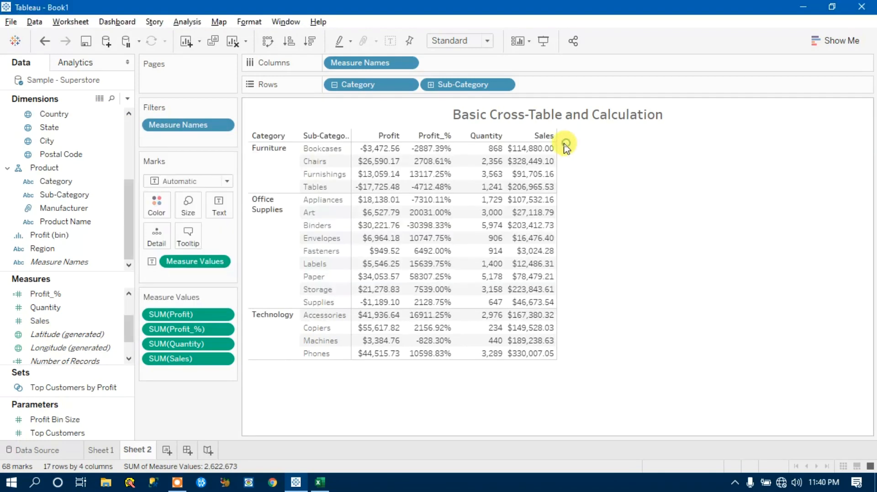
Change the Profit_% calculated field to sum([Profit])/sum([Sales]), apply it, and remove the outdated SUM(Profit_%) from the Measure Values
{"action": "left_click", "coordinate": [115, 294]}
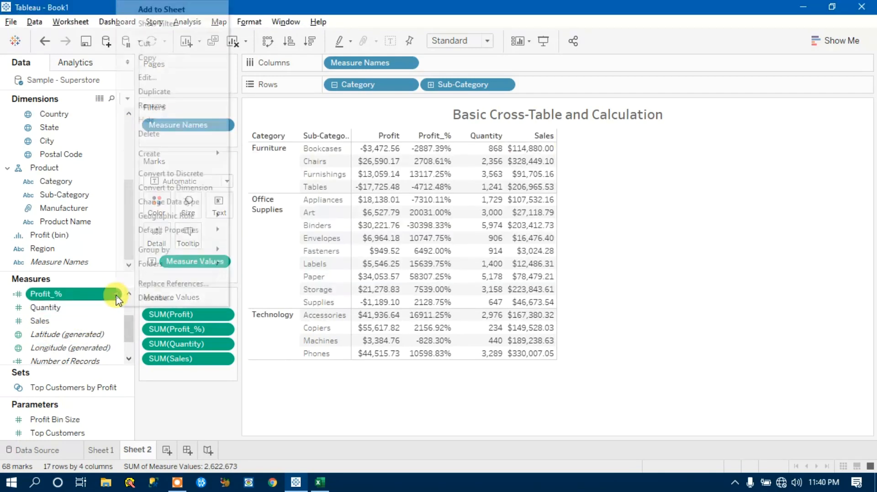
{"action": "left_click", "coordinate": [158, 80]}
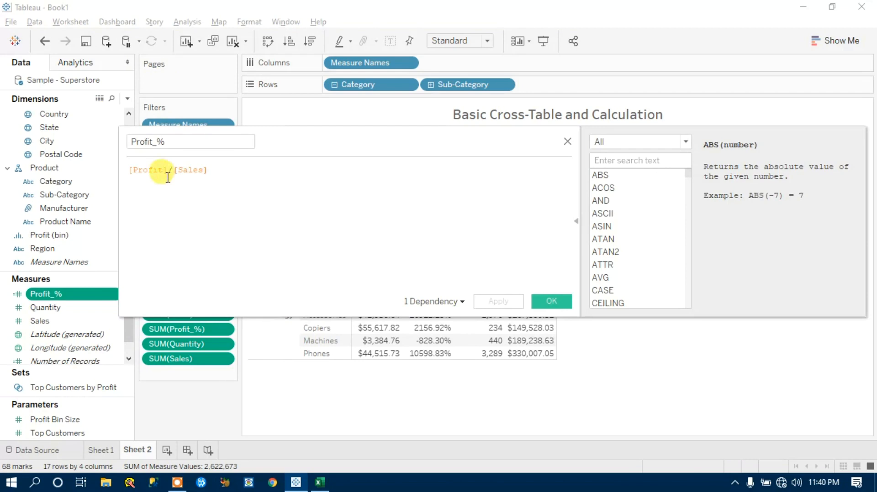
{"action": "left_click", "coordinate": [131, 170]}
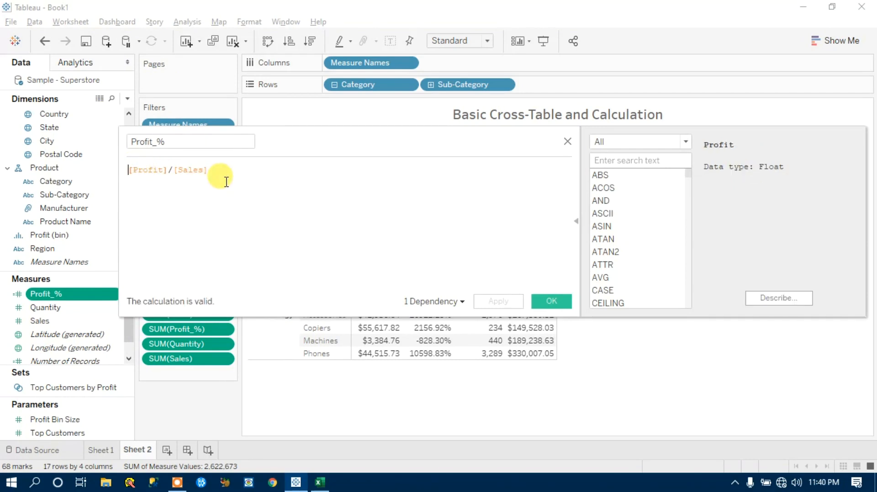
{"action": "type", "text": "sum([Profit]"}
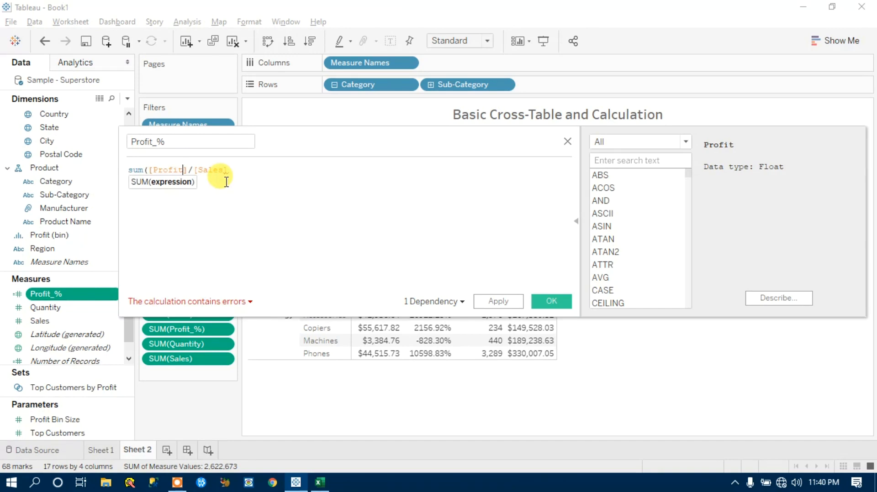
{"action": "type", "text": ")/"}
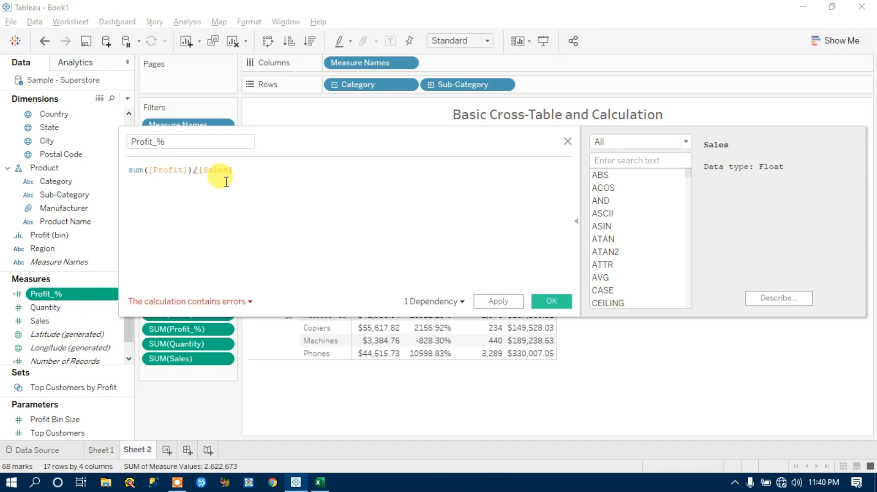
{"action": "type", "text": "sum("}
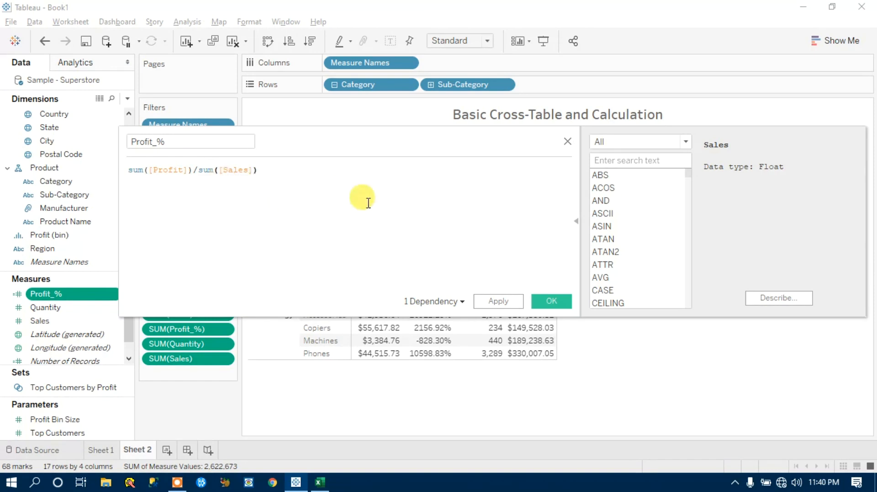
{"action": "left_click", "coordinate": [497, 301]}
{"action": "left_click", "coordinate": [551, 301]}
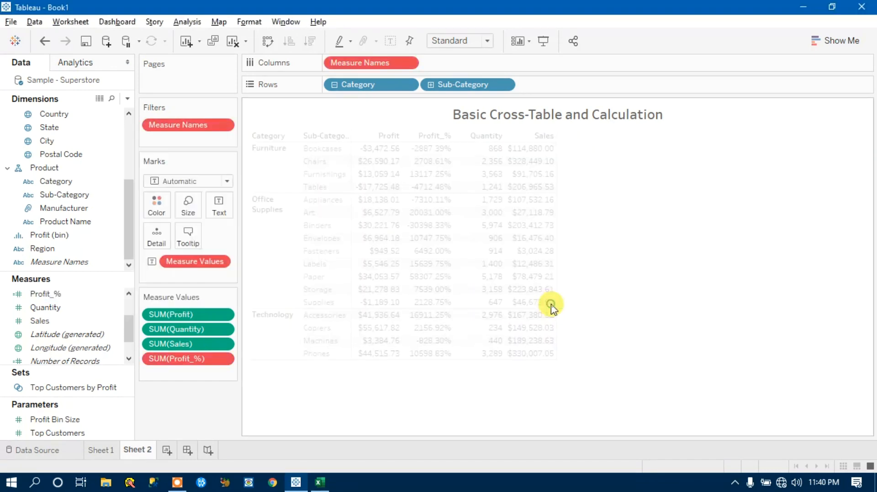
{"action": "left_click_drag", "start_coordinate": [190, 365], "coordinate": [190, 466]}
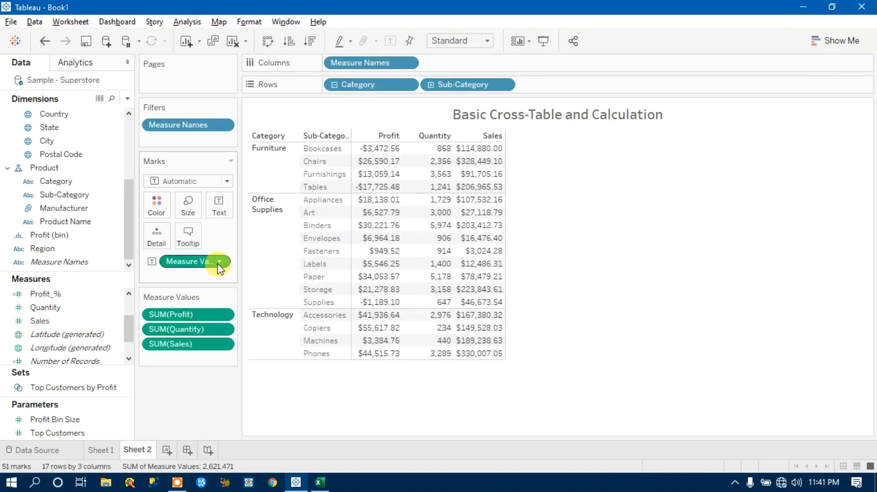
Switch to StoreData.xlsx in Excel and examine the filtered Bookcases row across its columns, ending at cell A2 under Category
{"action": "left_click", "coordinate": [320, 482]}
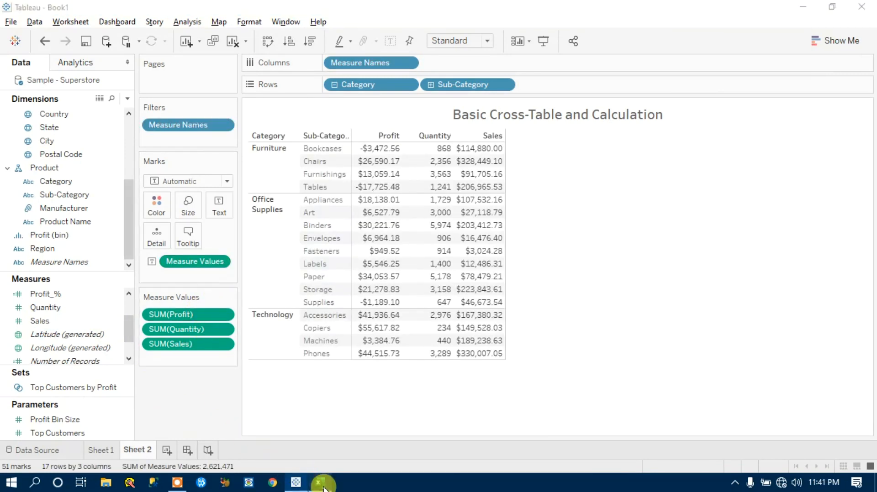
{"action": "key", "text": "ctrl+Up"}
{"action": "key", "text": "Down"}
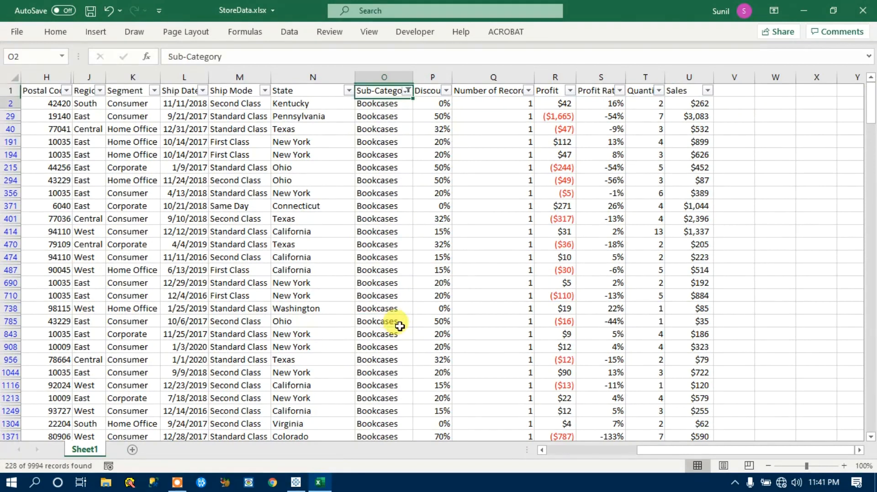
{"action": "key", "text": "Right"}
{"action": "key", "text": "Right"}
{"action": "key", "text": "Right"}
{"action": "key", "text": "Right"}
{"action": "key", "text": "Right"}
{"action": "key", "text": "Left"}
{"action": "key", "text": "Left"}
{"action": "key", "text": "Left"}
{"action": "key", "text": "Left"}
{"action": "key", "text": "Left"}
{"action": "key", "text": "Left"}
{"action": "key", "text": "Left"}
{"action": "key", "text": "Left"}
{"action": "key", "text": "Left"}
{"action": "key", "text": "Left"}
{"action": "key", "text": "Left"}
{"action": "key", "text": "Left"}
{"action": "key", "text": "Left"}
{"action": "key", "text": "Left"}
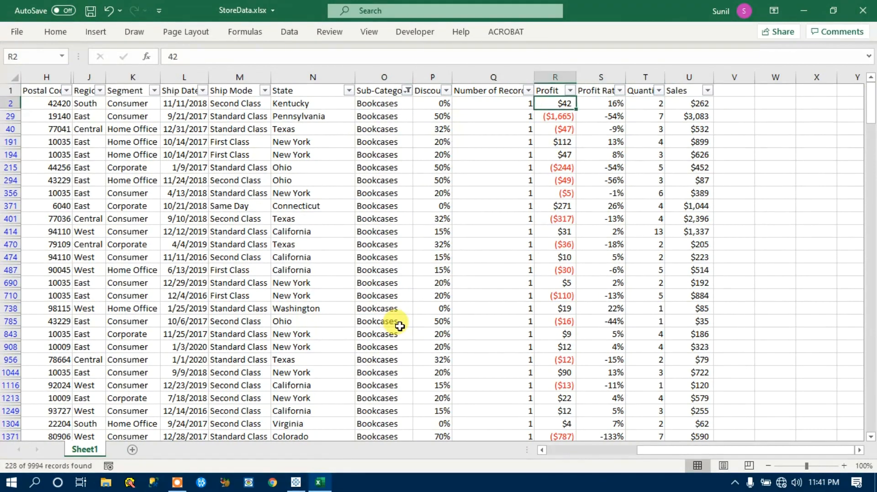
{"action": "key", "text": "Left"}
{"action": "key", "text": "Left"}
{"action": "key", "text": "Left"}
{"action": "key", "text": "Left"}
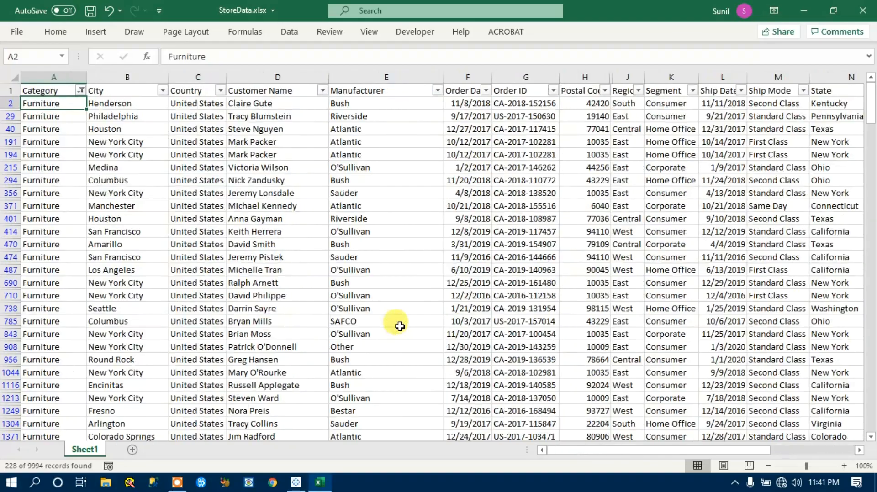
Copy the filtered Bookcases records from Sheet1 into a new worksheet and autofit its column widths
{"action": "key", "text": "ctrl+Right"}
{"action": "key", "text": "Left"}
{"action": "key", "text": "Left"}
{"action": "key", "text": "Left"}
{"action": "key", "text": "ctrl+a"}
{"action": "key", "text": "ctrl+c"}
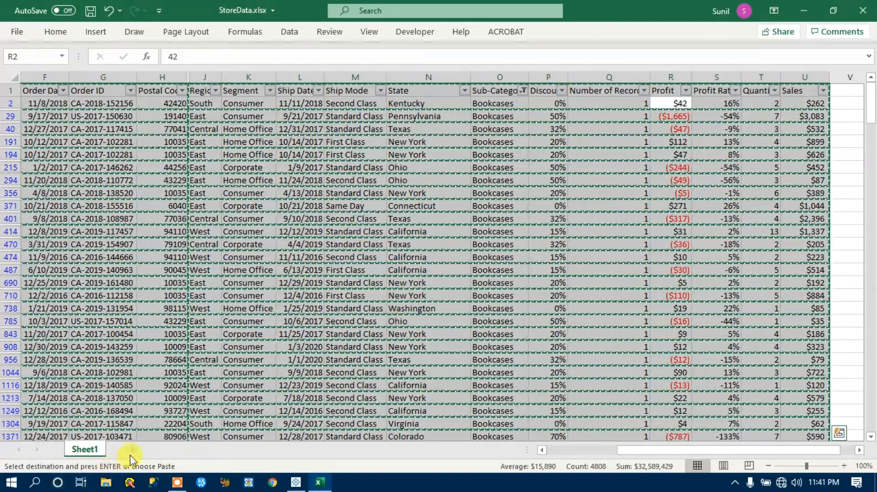
{"action": "left_click", "coordinate": [132, 450]}
{"action": "key", "text": "Return"}
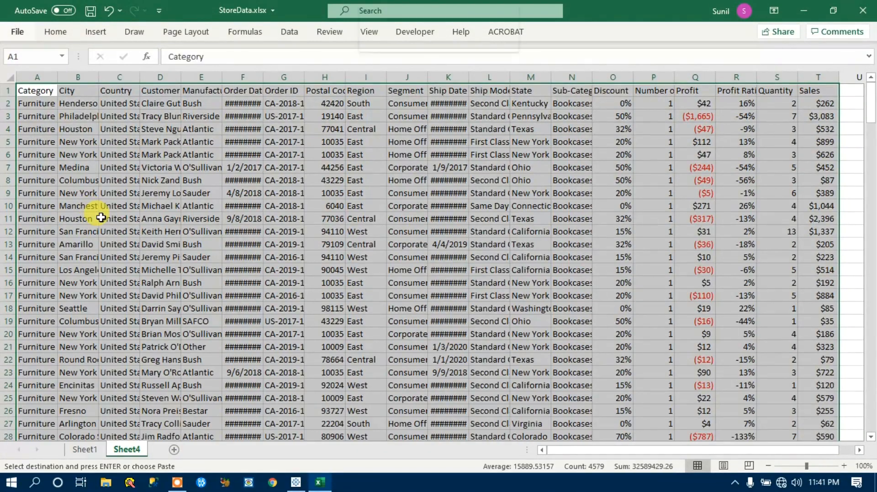
{"action": "key", "text": "alt+h"}
{"action": "key", "text": "o"}
{"action": "key", "text": "i"}
Total the Profit column with an AutoSum in cell Q230, directly below the last Bookcases record
{"action": "key", "text": "ctrl+Right"}
{"action": "key", "text": "Right"}
{"action": "key", "text": "Right"}
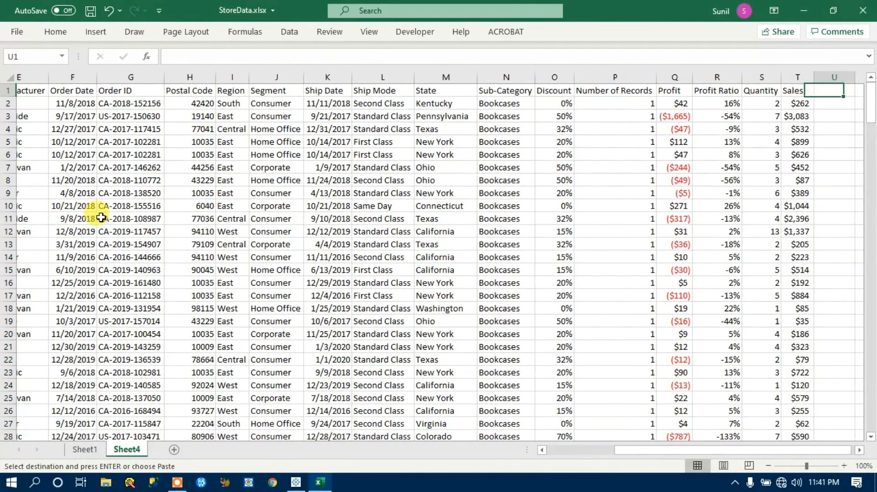
{"action": "key", "text": "Down"}
{"action": "key", "text": "Left"}
{"action": "key", "text": "Left"}
{"action": "key", "text": "Left"}
{"action": "key", "text": "Left"}
{"action": "key", "text": "Left"}
{"action": "key", "text": "Left"}
{"action": "key", "text": "Right"}
{"action": "key", "text": "Right"}
{"action": "key", "text": "Left"}
{"action": "key", "text": "ctrl+Down"}
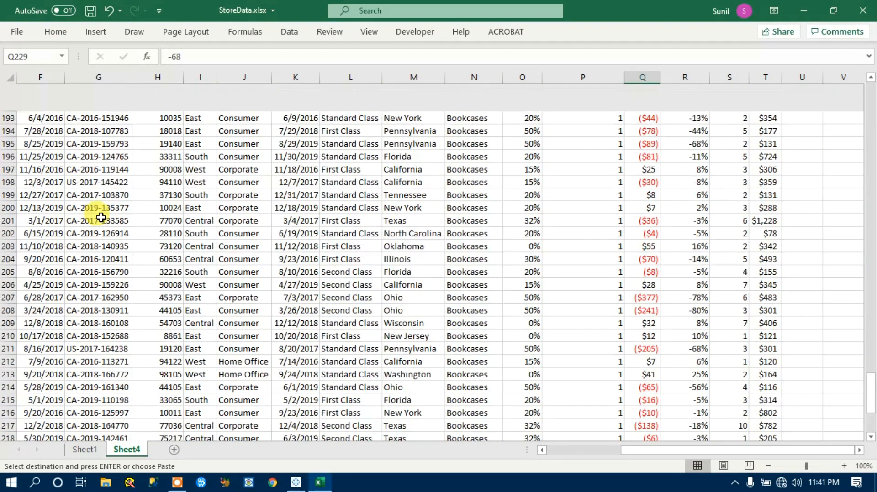
{"action": "key", "text": "Down"}
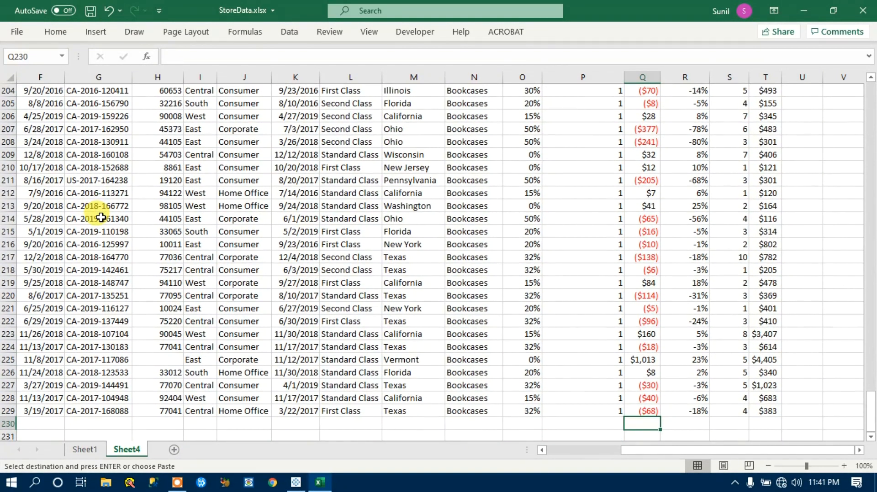
{"action": "key", "text": "alt+equal"}
{"action": "key", "text": "Tab"}
Total the Sales column with an AutoSum in cell T230
{"action": "key", "text": "Right"}
{"action": "key", "text": "Right"}
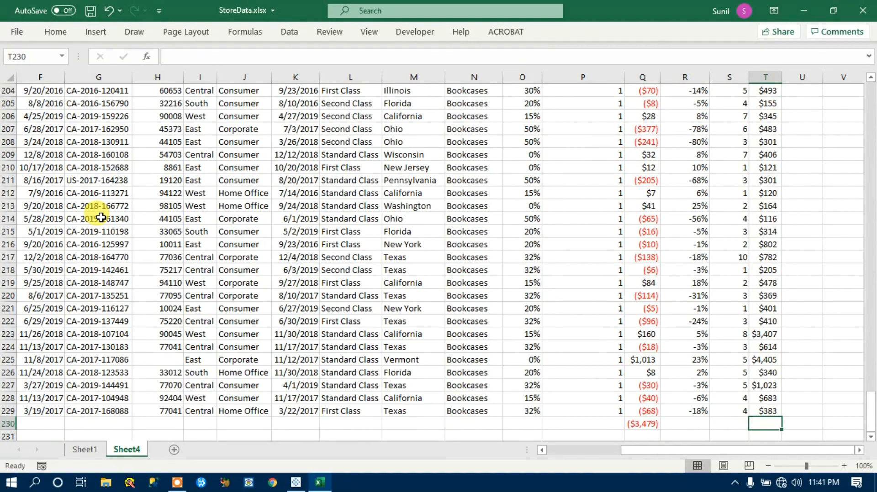
{"action": "key", "text": "alt+equal"}
{"action": "key", "text": "Tab"}
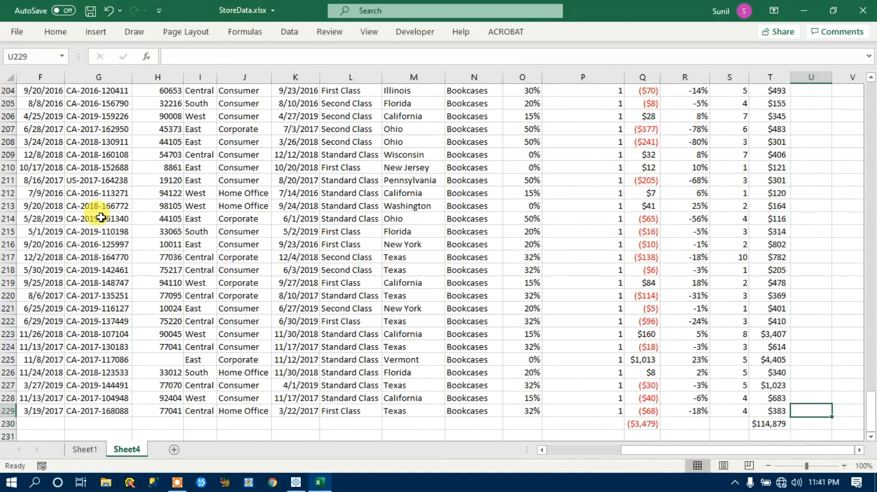
Divide total profit by total sales in cell U230 with =Q230/T230 and format the result as a percentage
{"action": "type", "text": "="}
{"action": "key", "text": "Left"}
{"action": "key", "text": "Left"}
{"action": "key", "text": "Left"}
{"action": "key", "text": "Left"}
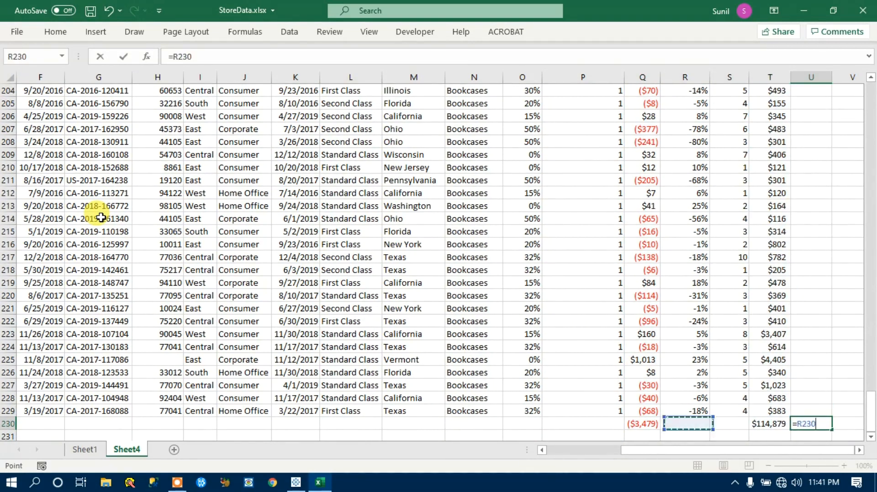
{"action": "type", "text": "/"}
{"action": "key", "text": "Left"}
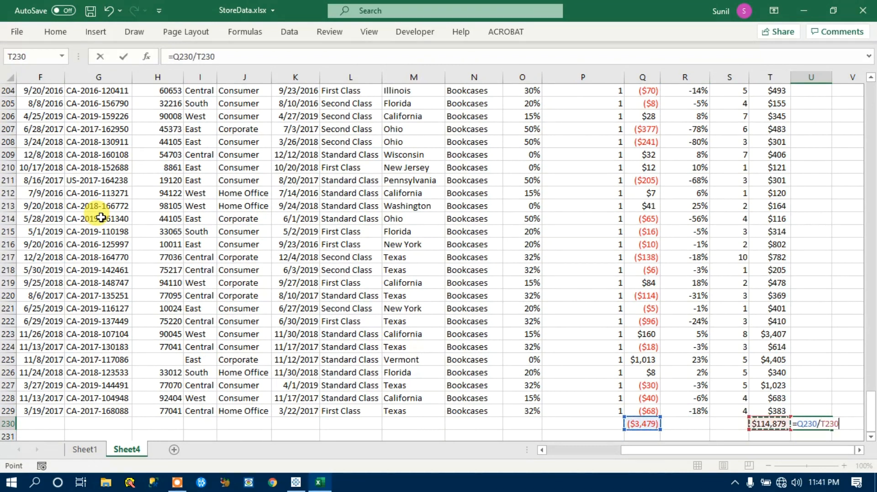
{"action": "key", "text": "Return"}
{"action": "key", "text": "Up"}
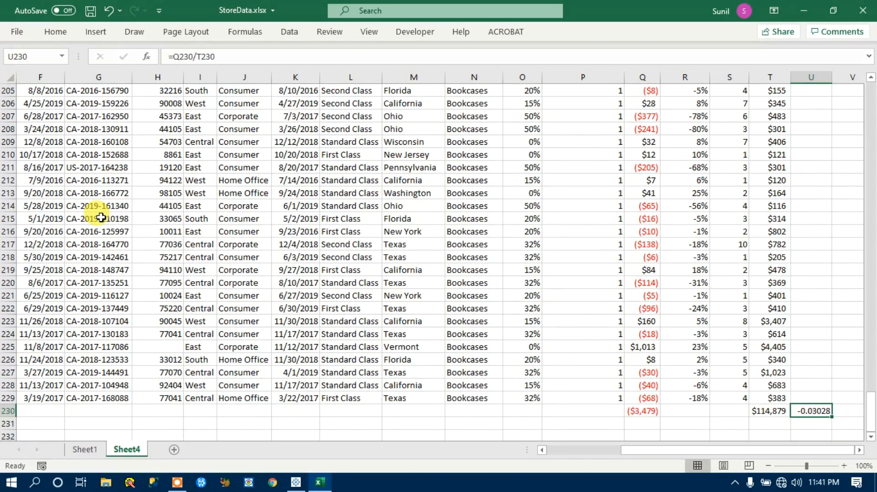
{"action": "left_click", "coordinate": [55, 31]}
{"action": "left_click", "coordinate": [418, 77]}
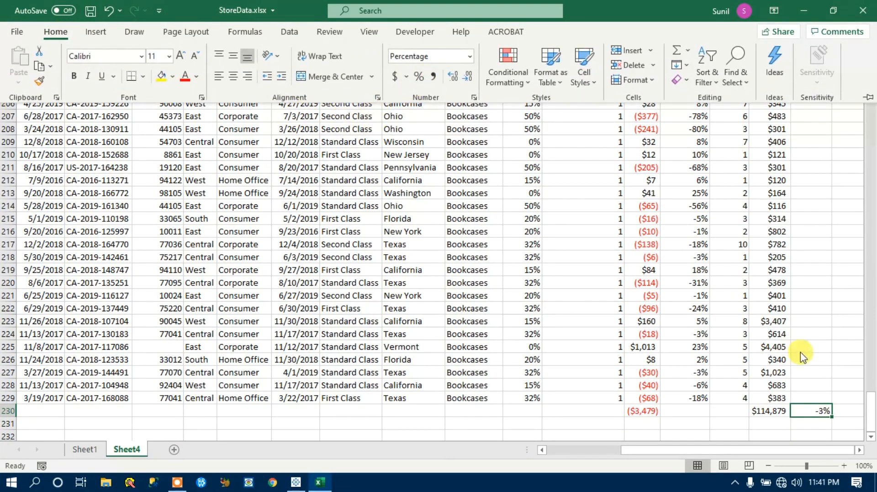
Switch to Tableau and include Profit_% in the cross-table's Measure Values through the Measure Names filter
{"action": "key", "text": "alt+Tab"}
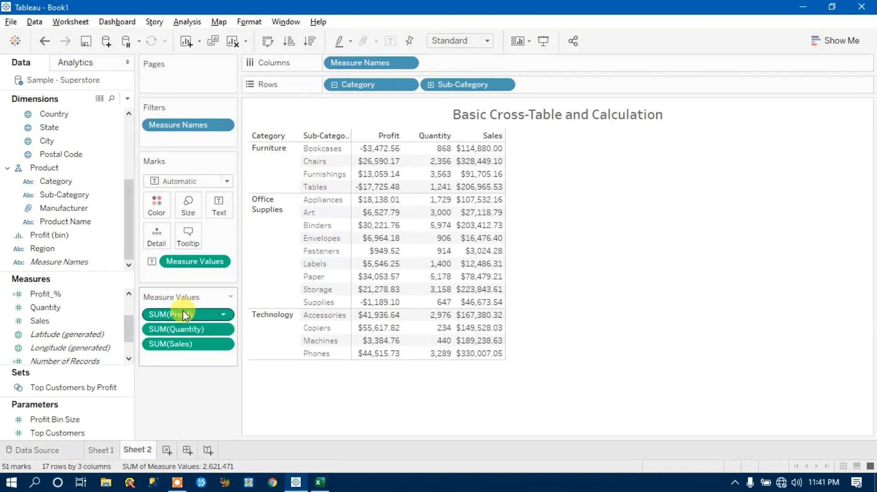
{"action": "left_click", "coordinate": [221, 262]}
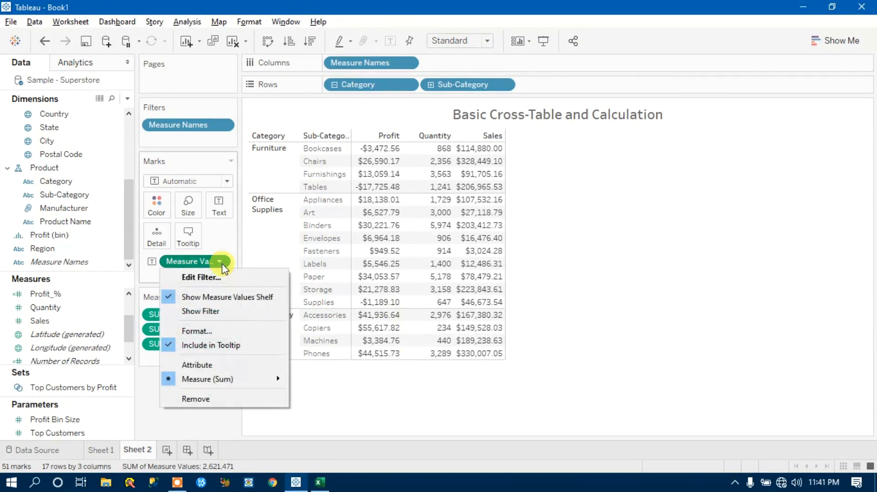
{"action": "left_click", "coordinate": [224, 276]}
{"action": "left_click", "coordinate": [317, 187]}
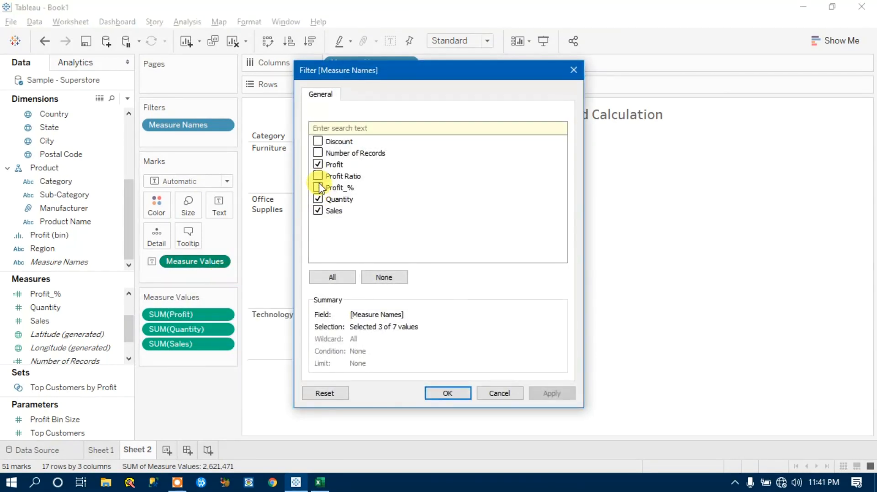
{"action": "left_click", "coordinate": [457, 394]}
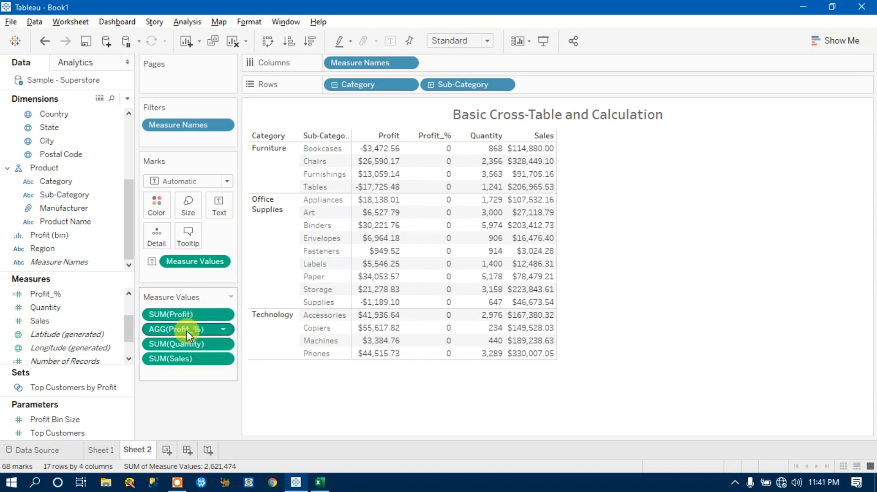
Format the AGG(Profit_%) numbers in the pane as Percentage with 2 decimal places and close the formatting options
{"action": "left_click", "coordinate": [224, 330]}
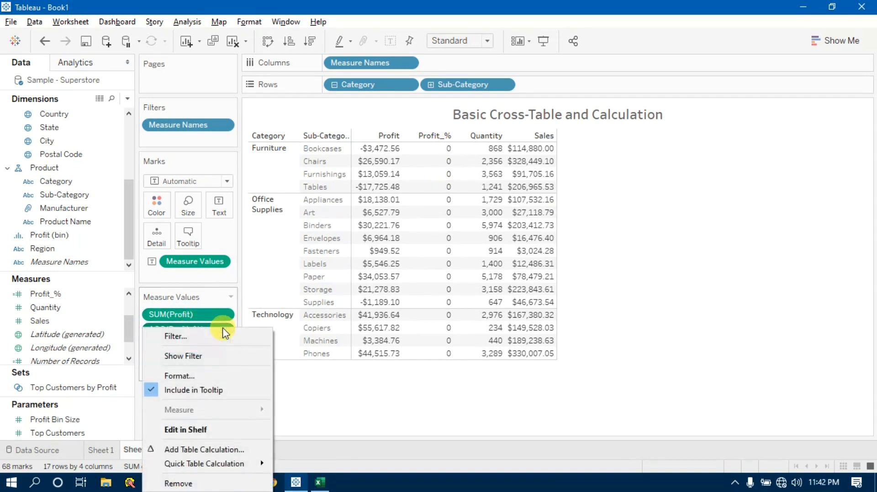
{"action": "left_click", "coordinate": [193, 377]}
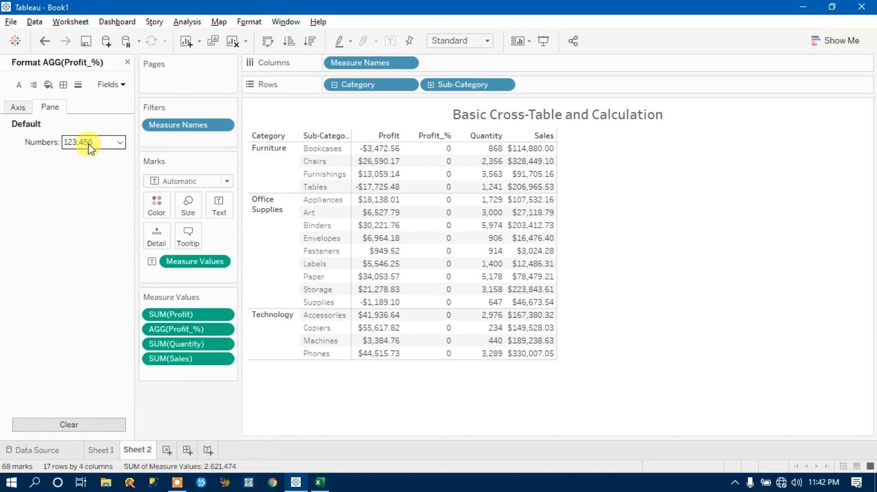
{"action": "left_click", "coordinate": [85, 142]}
{"action": "left_click", "coordinate": [89, 221]}
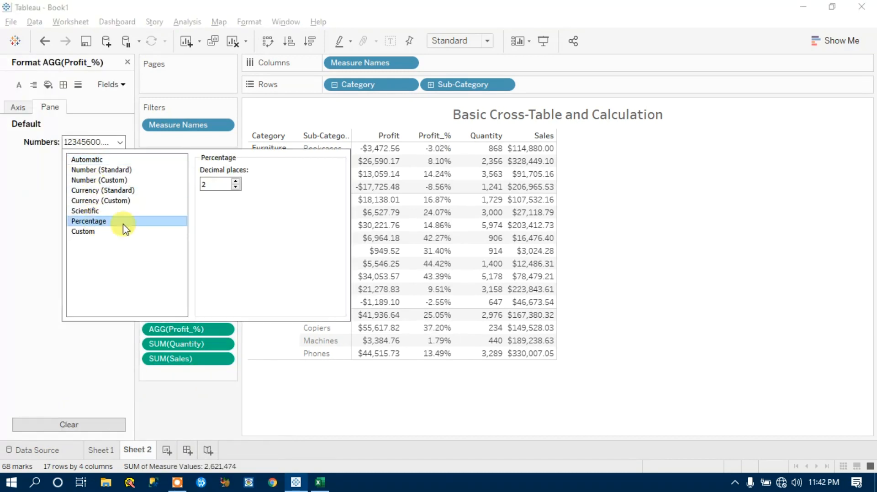
{"action": "left_click", "coordinate": [720, 218]}
{"action": "left_click", "coordinate": [433, 174]}
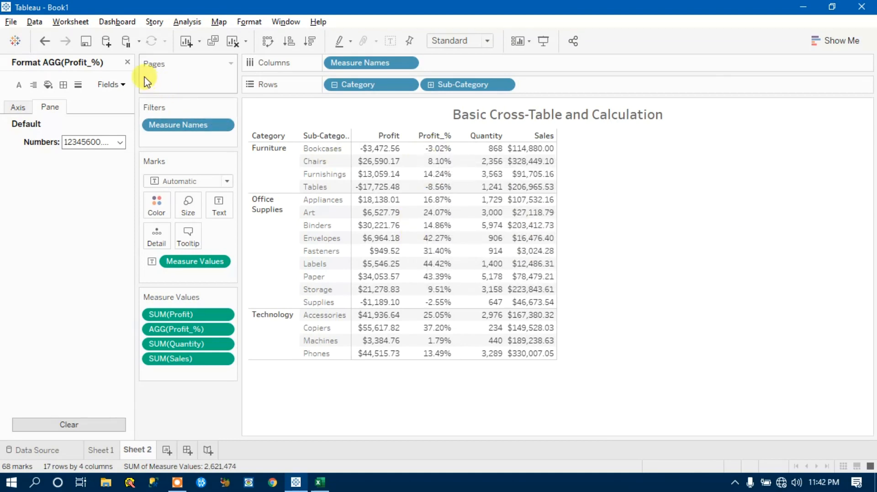
{"action": "left_click", "coordinate": [128, 64]}
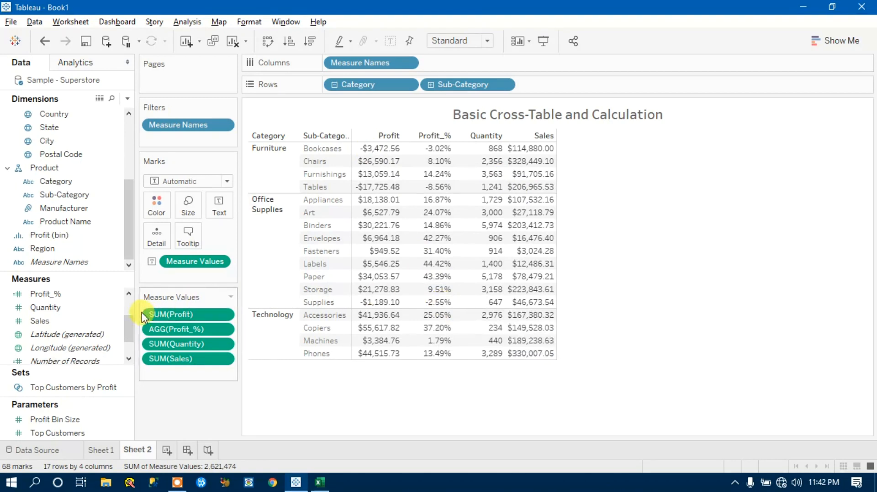
Color the cross-table's marks by the Profit_% measure
{"action": "left_click_drag", "start_coordinate": [47, 295], "coordinate": [163, 214]}
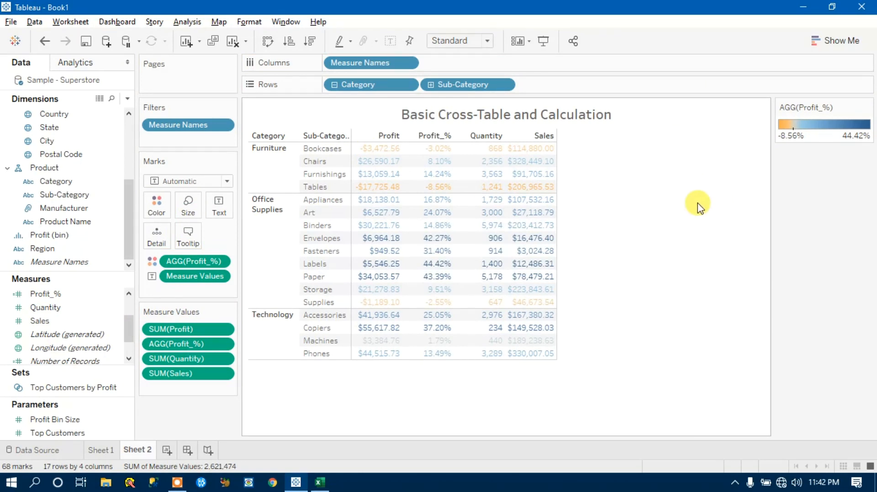
{"action": "left_click", "coordinate": [868, 110]}
{"action": "left_click", "coordinate": [852, 234]}
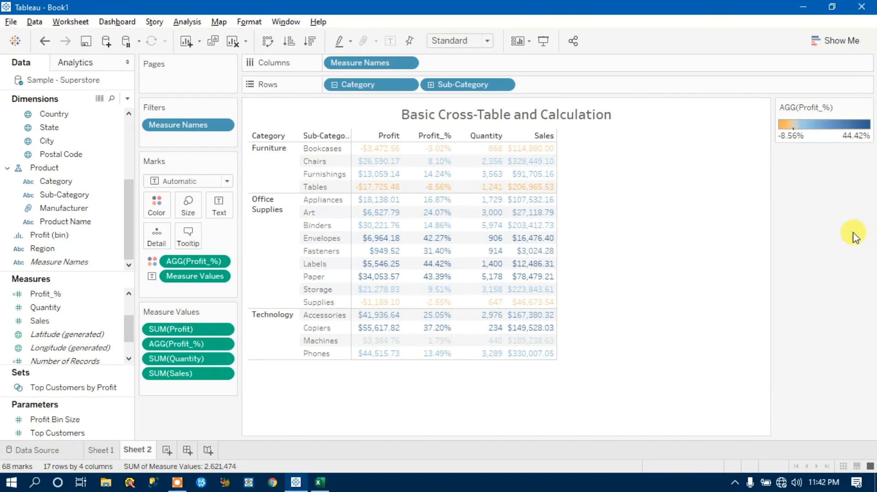
{"action": "double_click", "coordinate": [816, 129]}
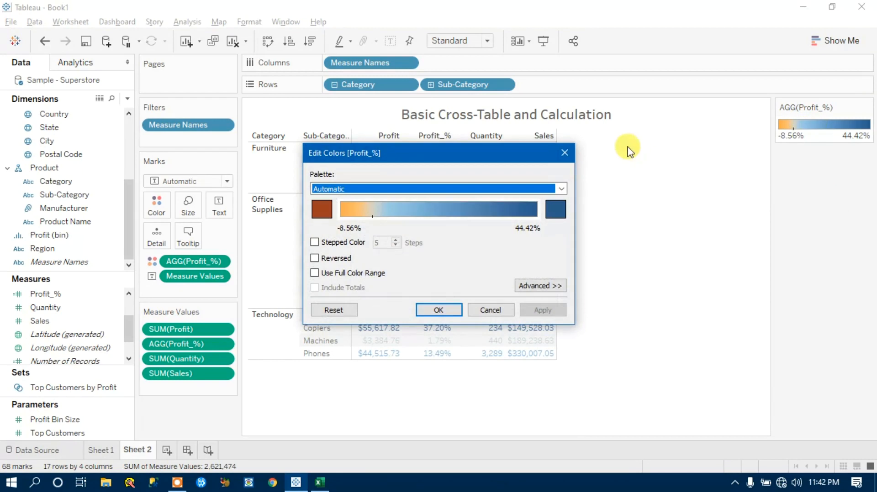
{"action": "left_click", "coordinate": [565, 152]}
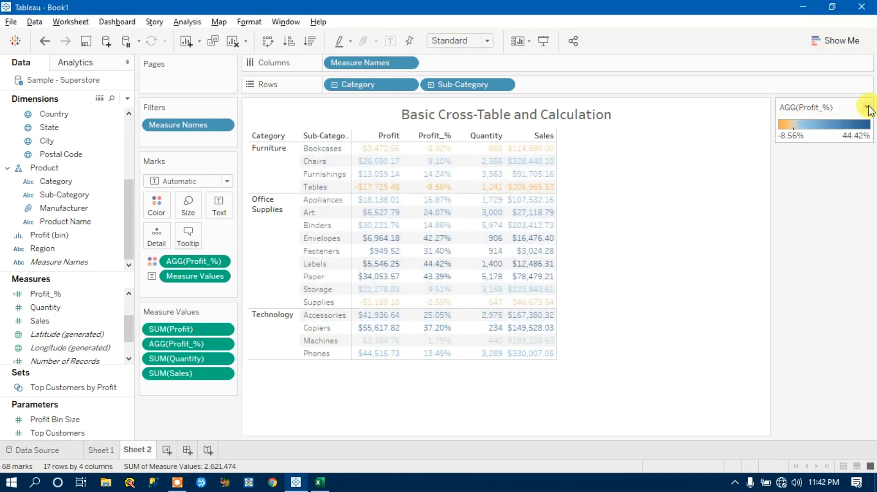
Edit the Profit_% color scale, moving its dialog clear of the table, and set the low-end color to red (#ff0000)
{"action": "left_click", "coordinate": [869, 109]}
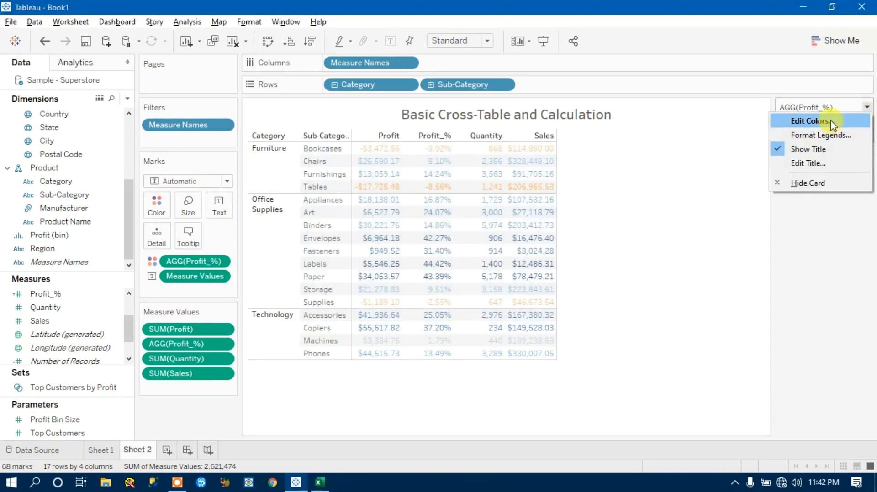
{"action": "left_click", "coordinate": [843, 119]}
{"action": "left_click", "coordinate": [323, 215]}
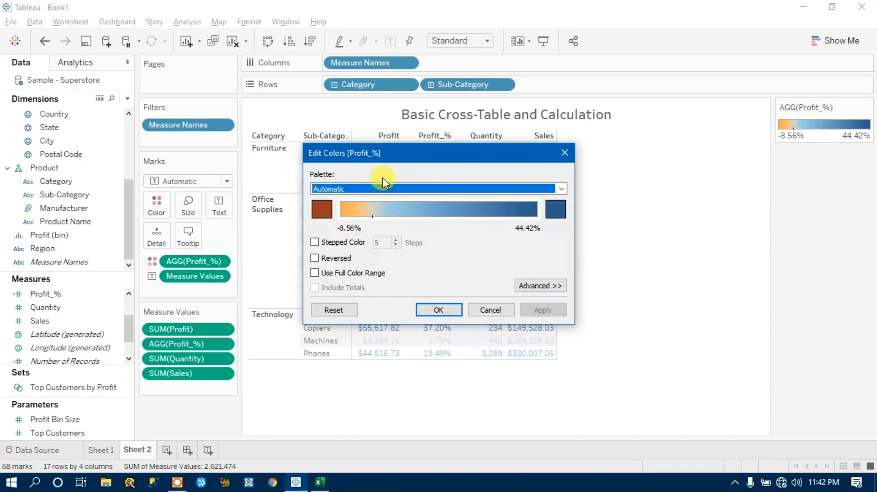
{"action": "left_click_drag", "start_coordinate": [387, 153], "coordinate": [650, 178]}
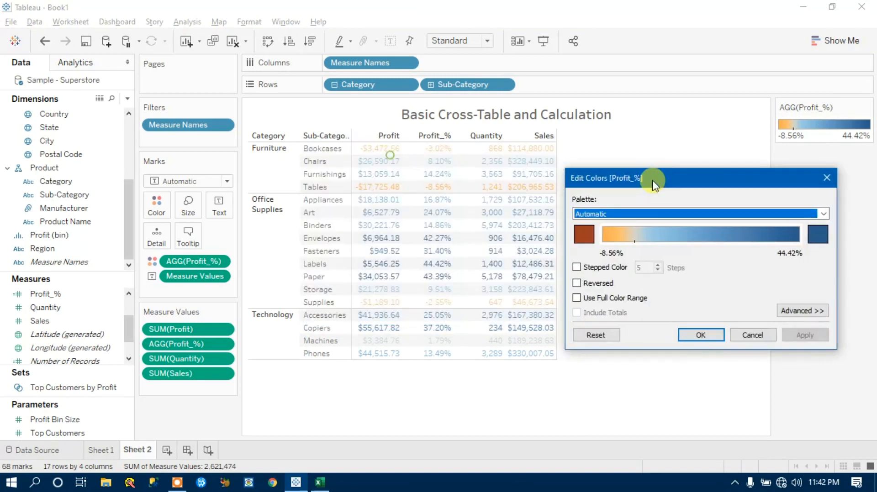
{"action": "left_click", "coordinate": [584, 234]}
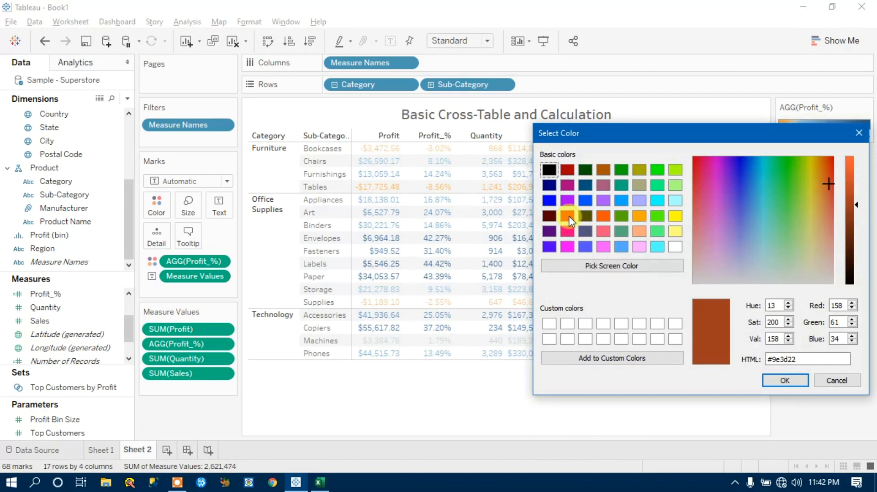
{"action": "left_click", "coordinate": [567, 217]}
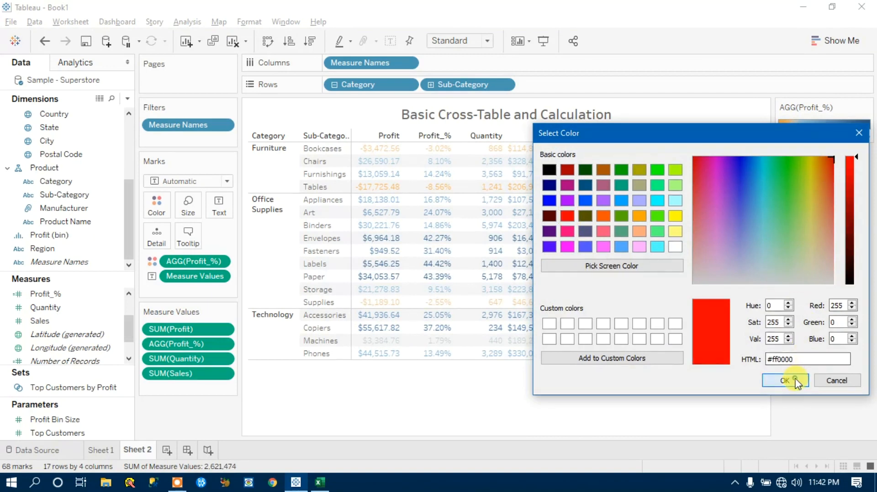
{"action": "left_click", "coordinate": [797, 378]}
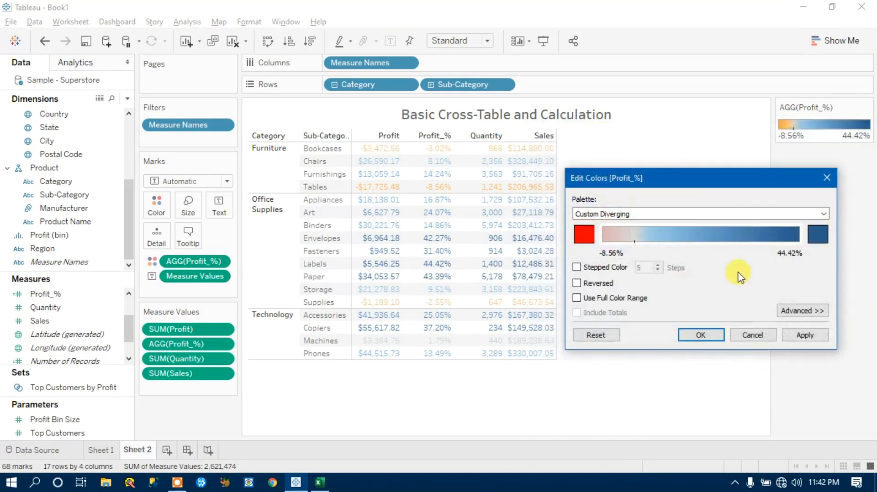
Set the high-end color of the Profit_% scale to dark green (#005500)
{"action": "left_click", "coordinate": [816, 235]}
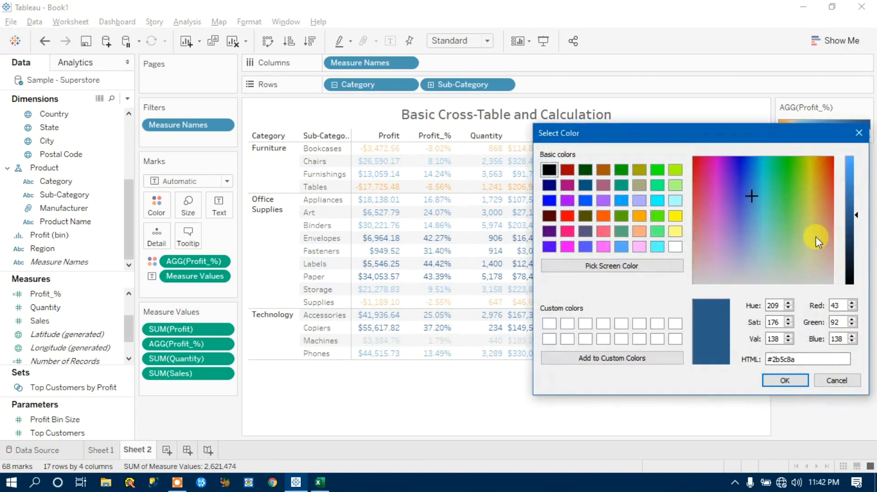
{"action": "left_click", "coordinate": [586, 174]}
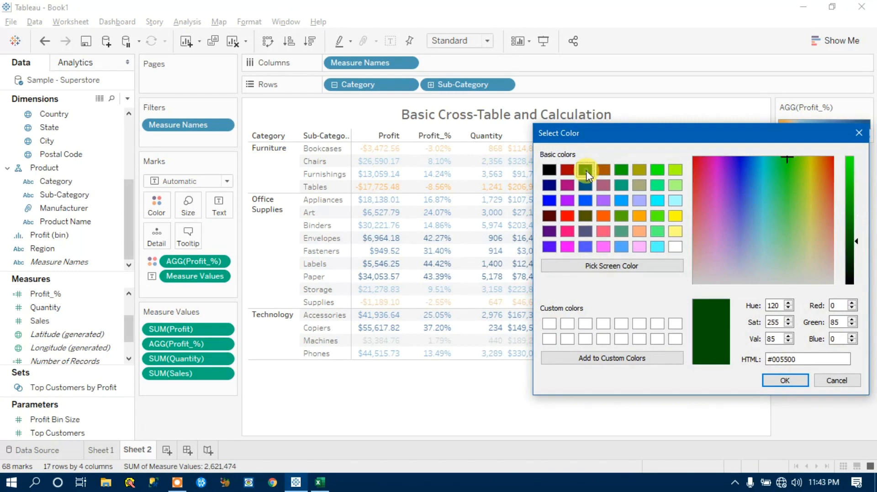
{"action": "left_click", "coordinate": [784, 381]}
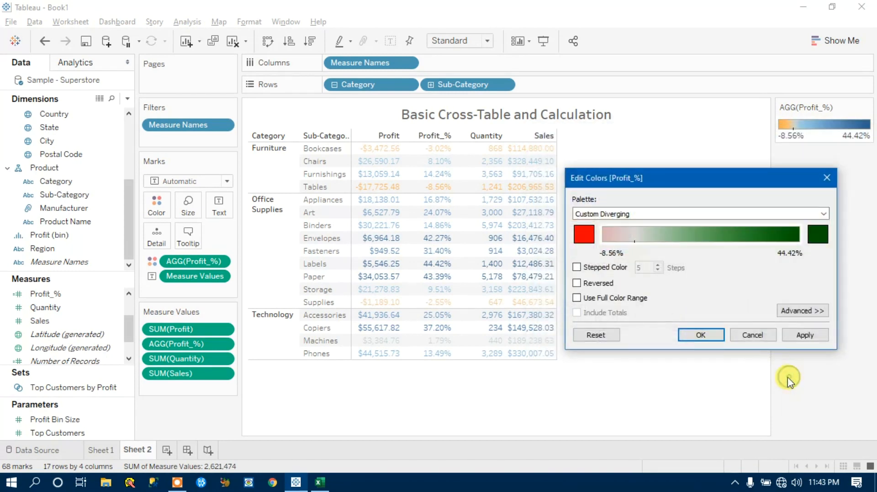
Turn on Stepped Color for the Profit_% palette and set it to 4 steps
{"action": "left_click", "coordinate": [577, 268]}
{"action": "left_click", "coordinate": [658, 270]}
{"action": "left_click", "coordinate": [659, 270]}
{"action": "left_click", "coordinate": [658, 270]}
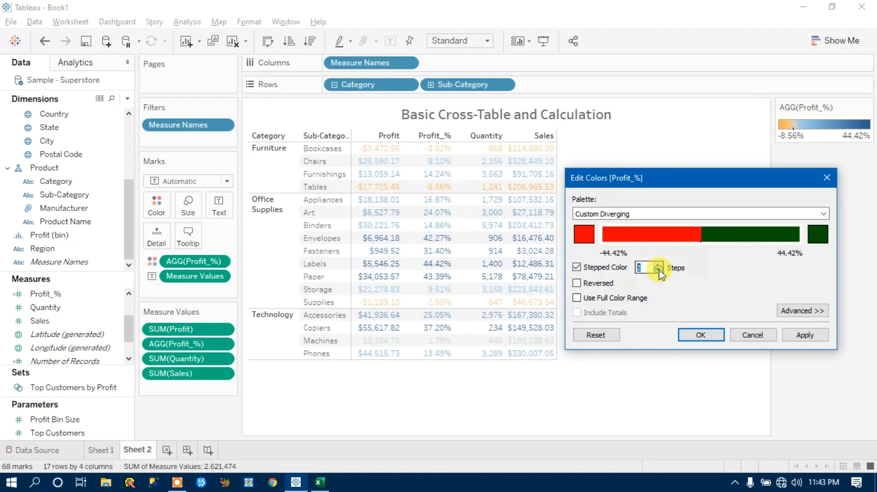
{"action": "left_click", "coordinate": [658, 266]}
{"action": "left_click", "coordinate": [659, 265]}
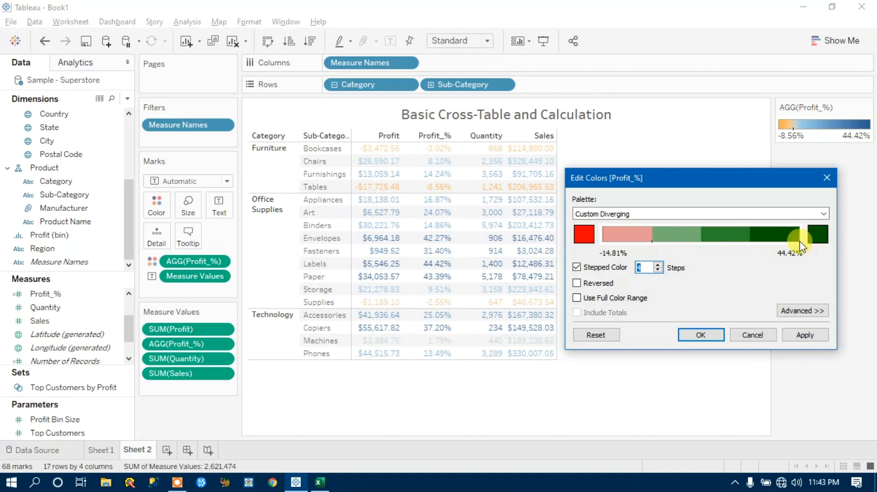
Apply the edited Profit_% color settings to the cross-table and close the color editor
{"action": "left_click", "coordinate": [803, 336]}
{"action": "left_click", "coordinate": [701, 336]}
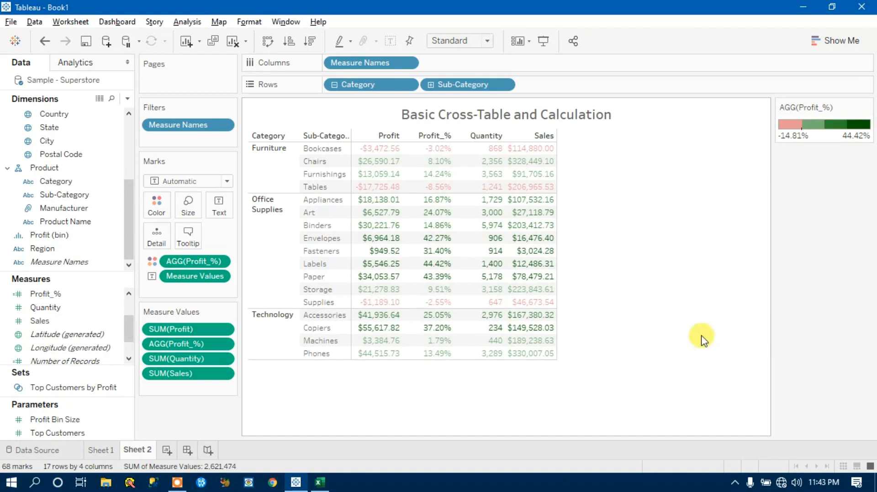
Review the colored cross-table in presentation mode and return to the worksheet
{"action": "mouse_move", "coordinate": [428, 258]}
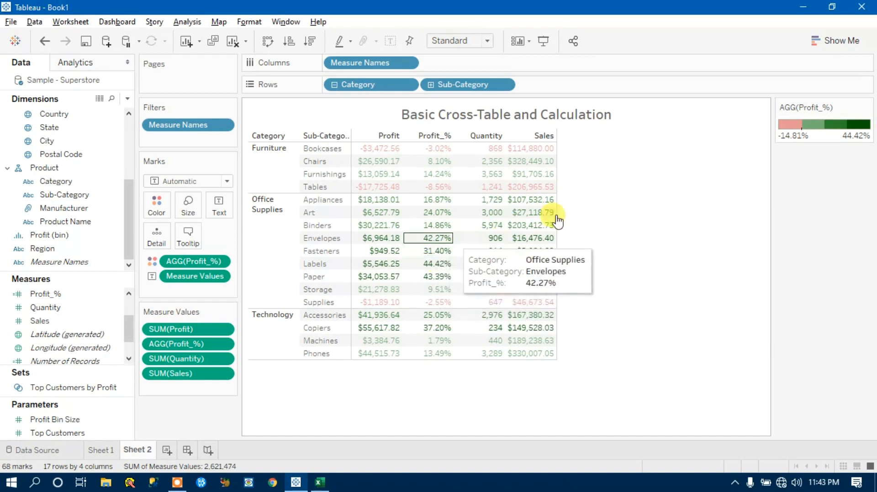
{"action": "mouse_move", "coordinate": [468, 186]}
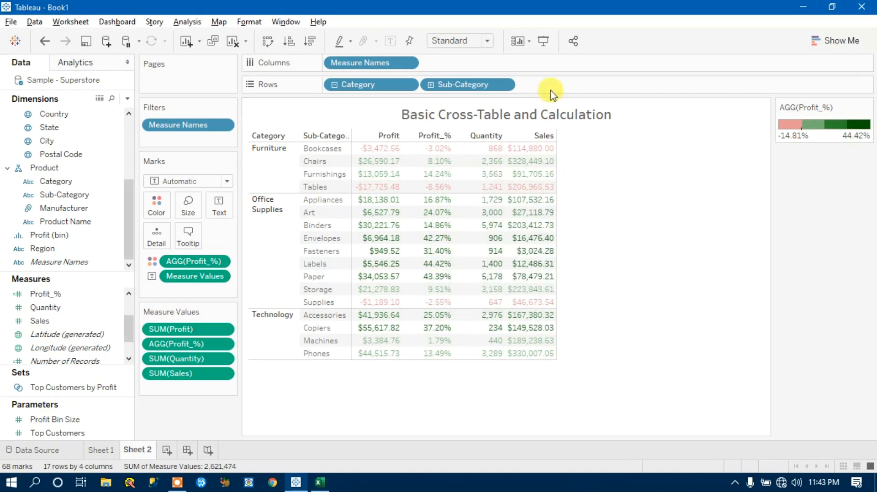
{"action": "left_click", "coordinate": [543, 42]}
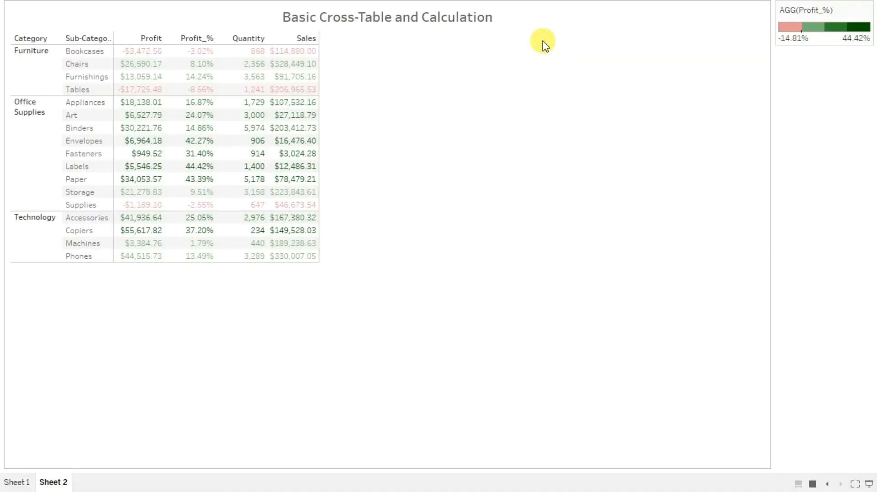
{"action": "mouse_move", "coordinate": [343, 169]}
{"action": "key", "text": "Escape"}
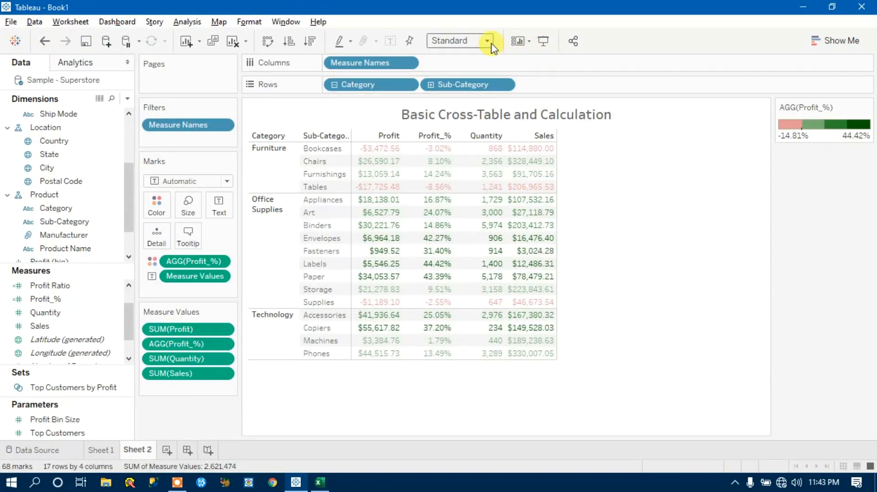
Fit the cross-table to Entire View, preview it in presentation mode, and return to the worksheet
{"action": "left_click", "coordinate": [488, 41]}
{"action": "left_click", "coordinate": [457, 84]}
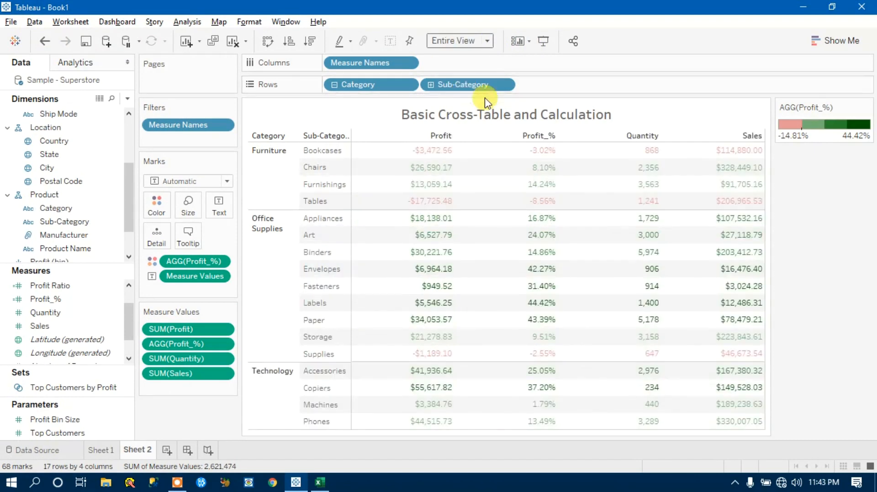
{"action": "left_click", "coordinate": [543, 41]}
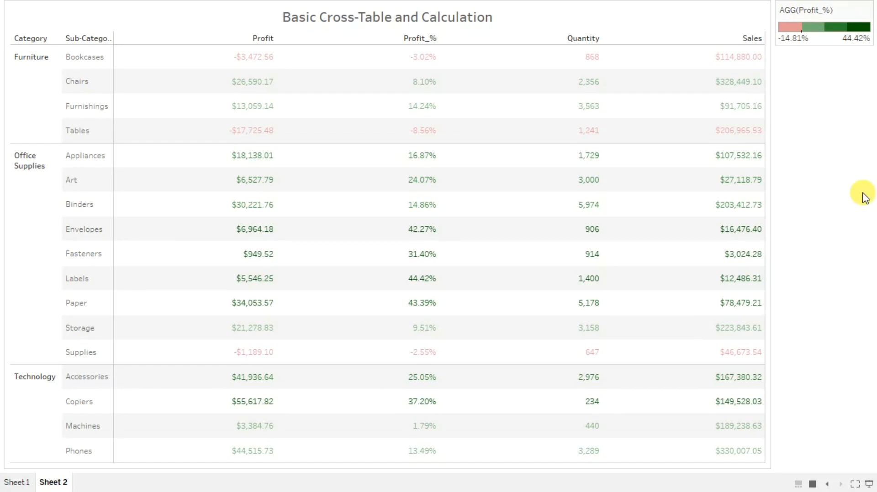
{"action": "key", "text": "Escape"}
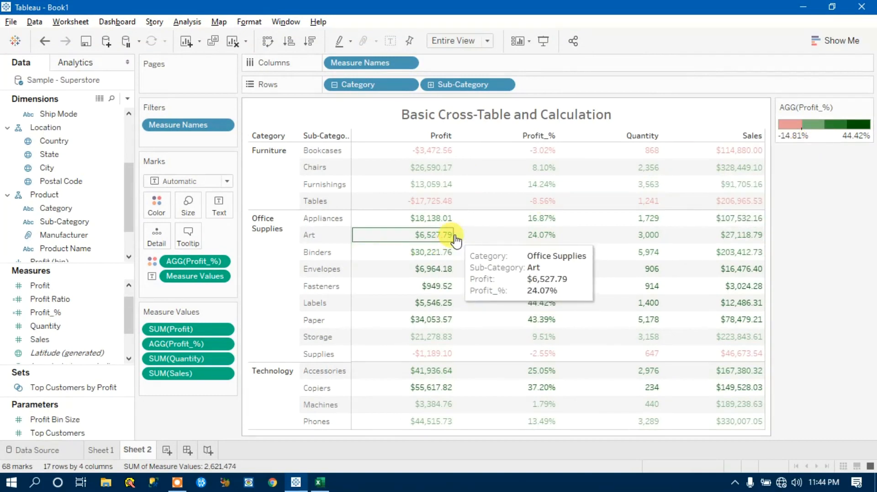
Set the worksheet's fit back to Standard
{"action": "left_click", "coordinate": [488, 41]}
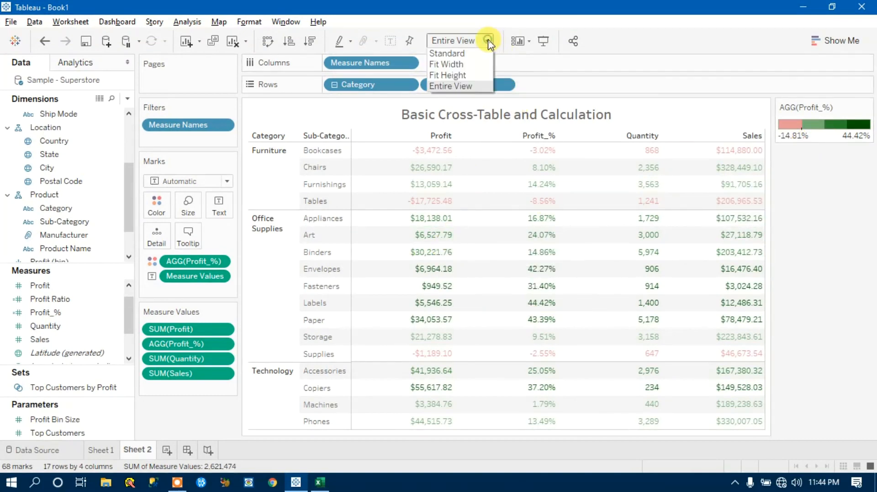
{"action": "left_click", "coordinate": [462, 54]}
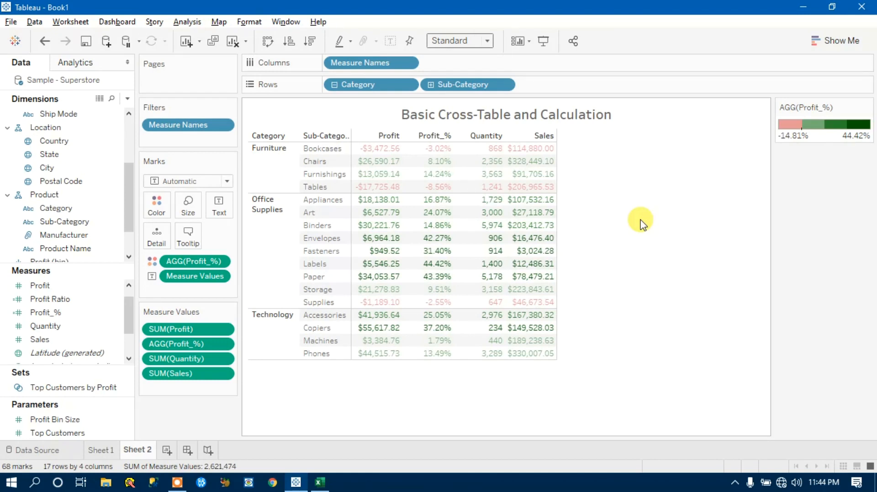
{"action": "mouse_move", "coordinate": [174, 485]}
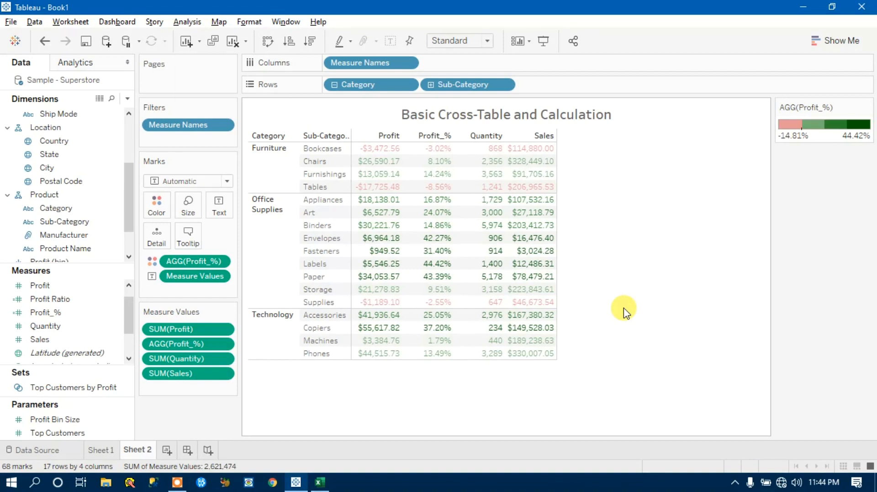
{"action": "left_click", "coordinate": [177, 482]}
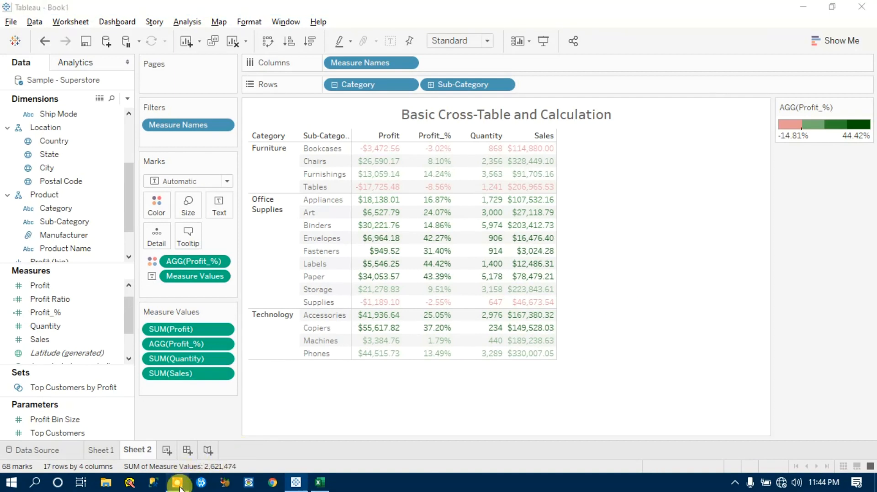